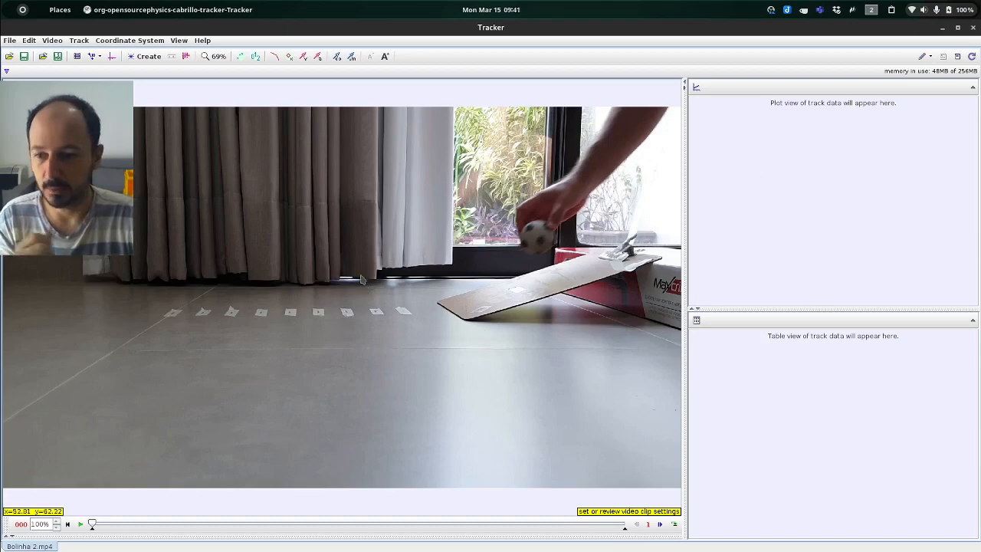
{"action": "key", "text": "super"}
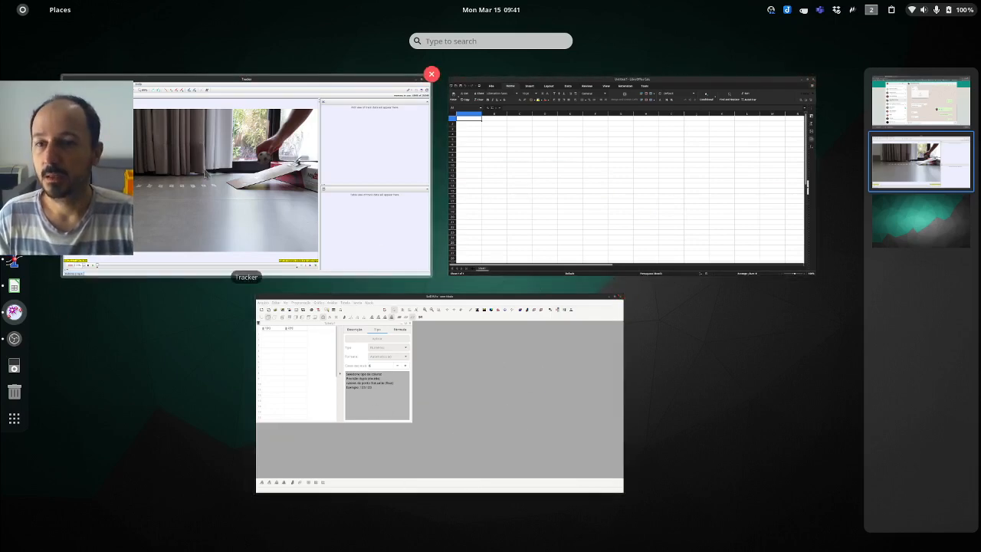
{"action": "left_click", "coordinate": [202, 169]}
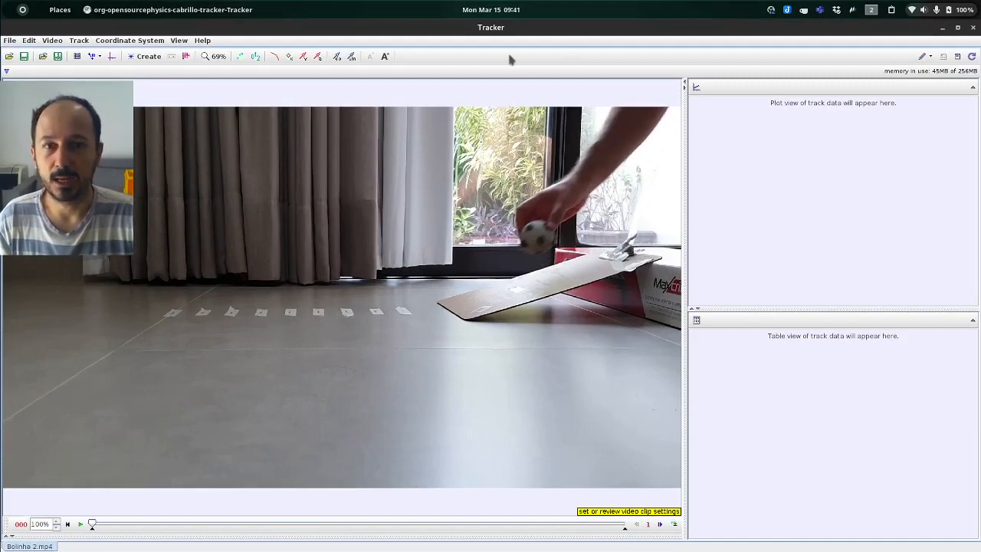
Change the interface language from English to português (BR).
{"action": "left_click", "coordinate": [29, 41]}
{"action": "mouse_move", "coordinate": [76, 172]}
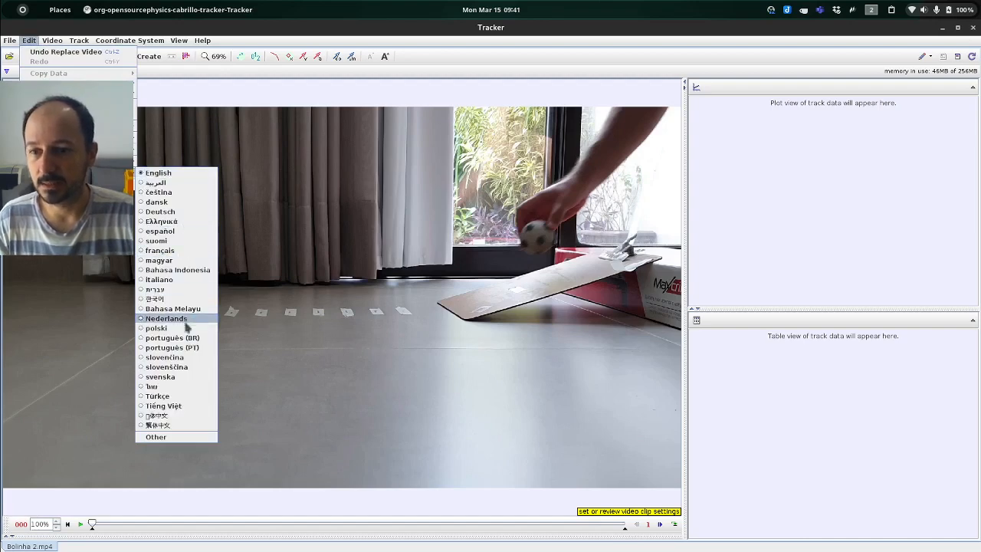
{"action": "left_click", "coordinate": [165, 338]}
{"action": "left_click", "coordinate": [47, 41]}
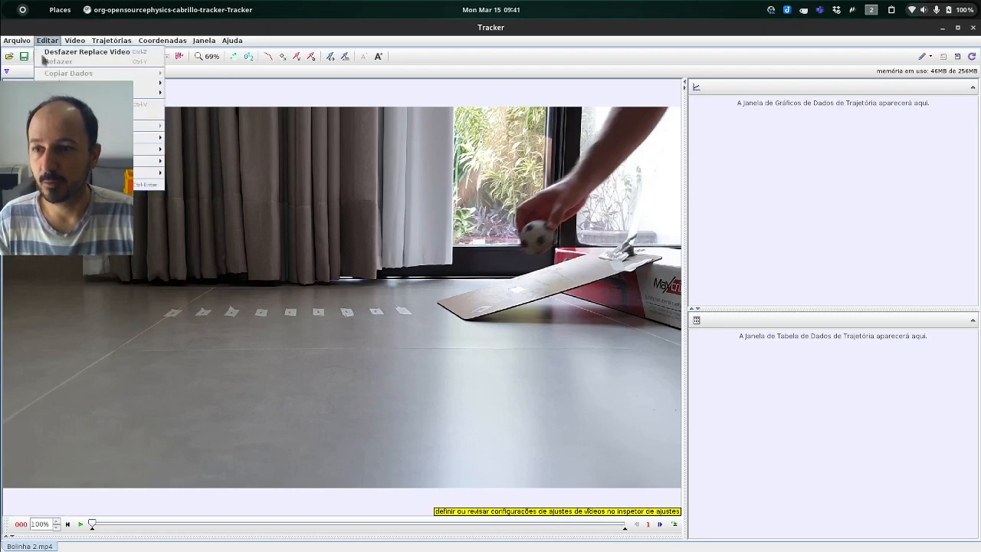
{"action": "mouse_move", "coordinate": [115, 160]}
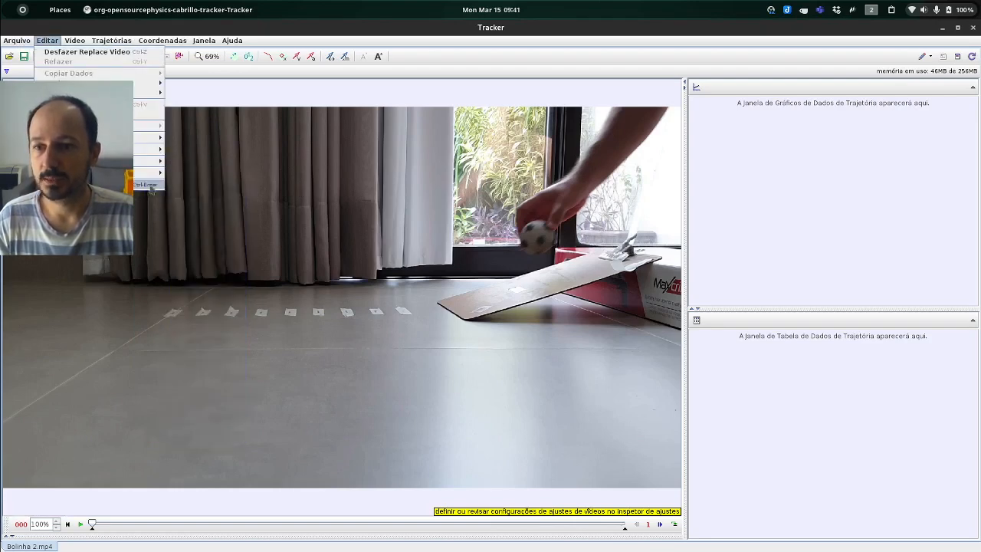
{"action": "left_click", "coordinate": [300, 95]}
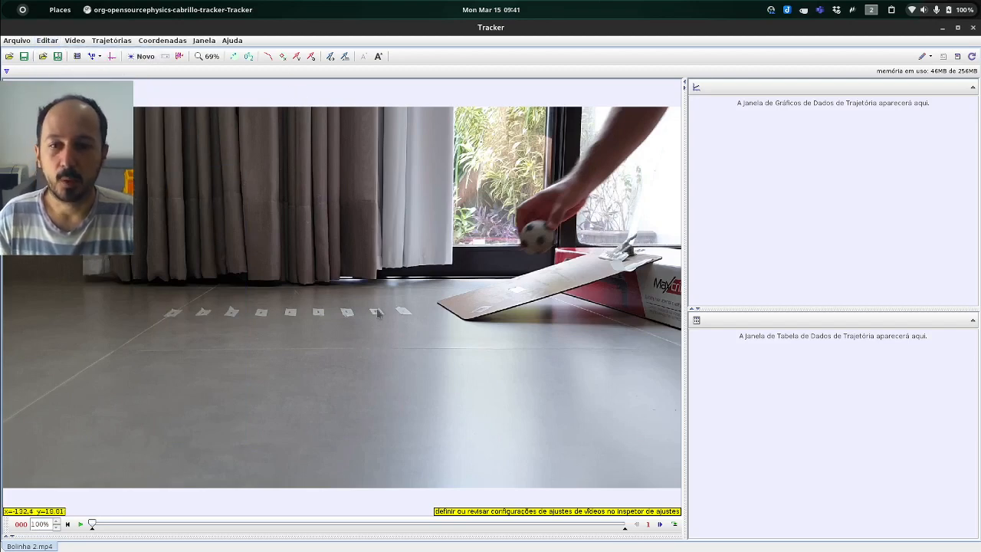
{"action": "left_click", "coordinate": [17, 40]}
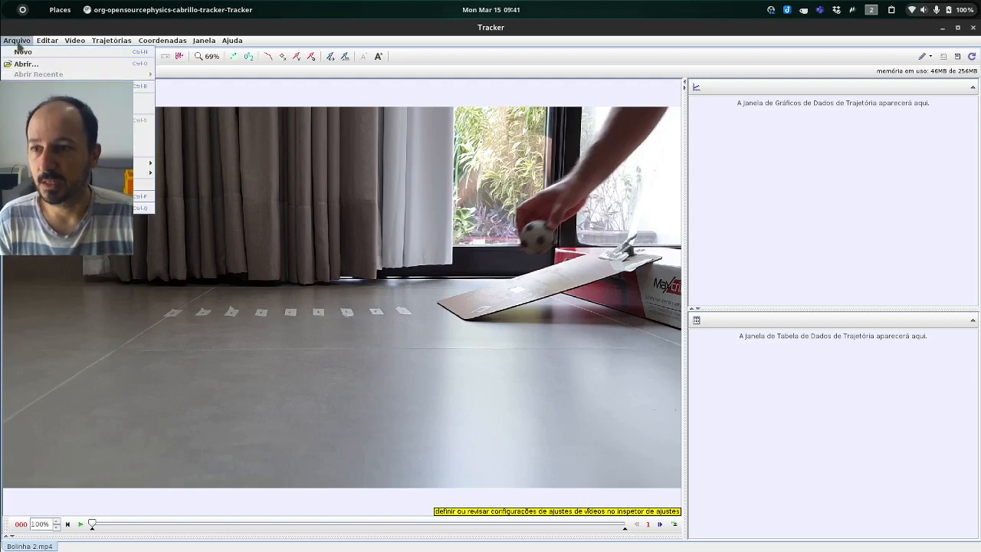
{"action": "left_click", "coordinate": [465, 280]}
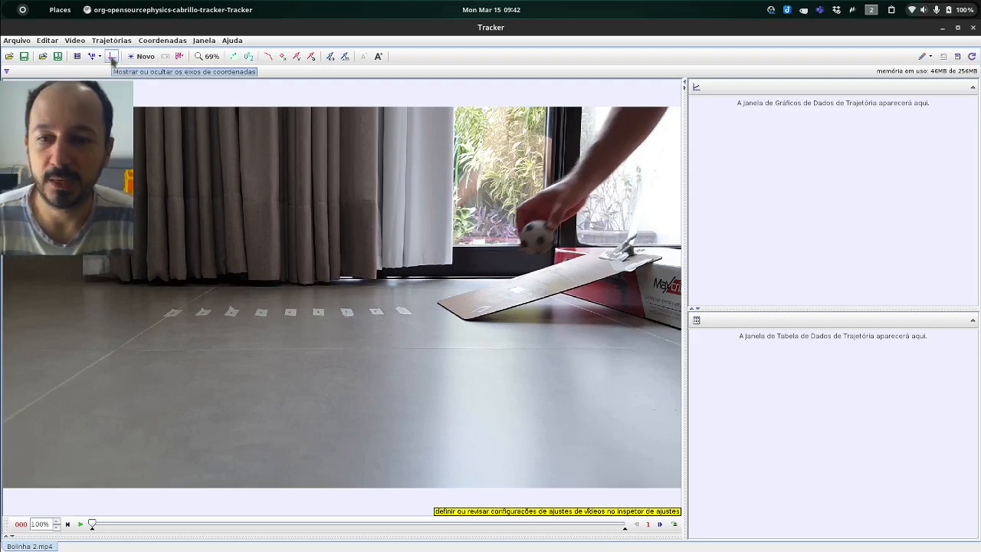
Show the coordinate axes and move their origin to the floor marker nearest the ramp, at about pixel 1143, 589.
{"action": "left_click", "coordinate": [112, 62]}
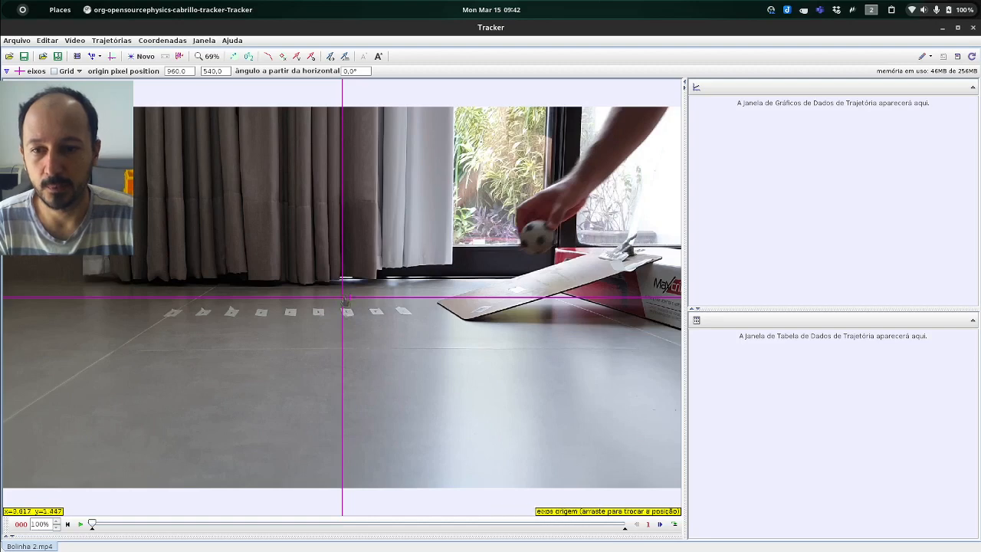
{"action": "left_click", "coordinate": [346, 302]}
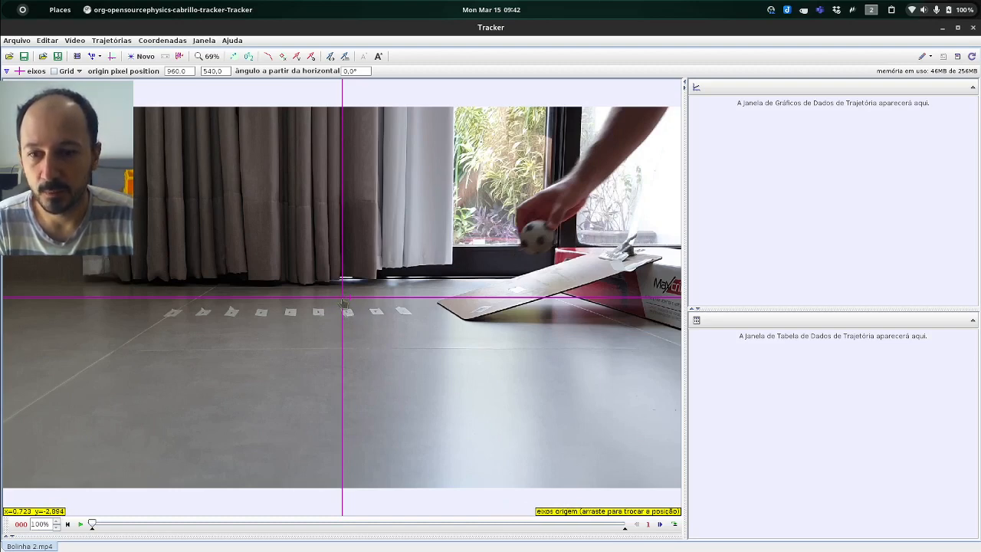
{"action": "left_click_drag", "start_coordinate": [343, 303], "coordinate": [409, 320]}
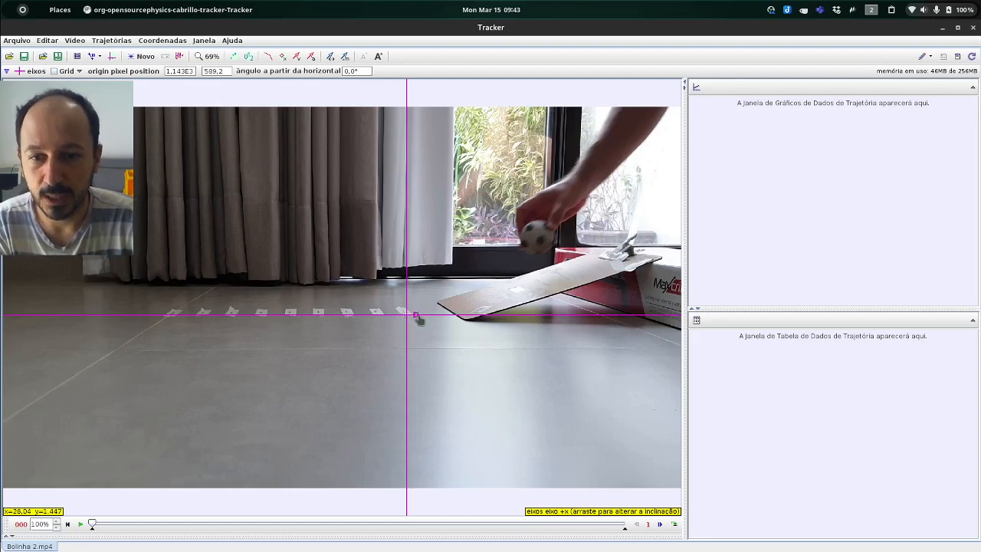
Rotate the axes to about -179.7° so positive x points away from the ramp along the row of floor markers.
{"action": "left_click_drag", "start_coordinate": [418, 317], "coordinate": [96, 321]}
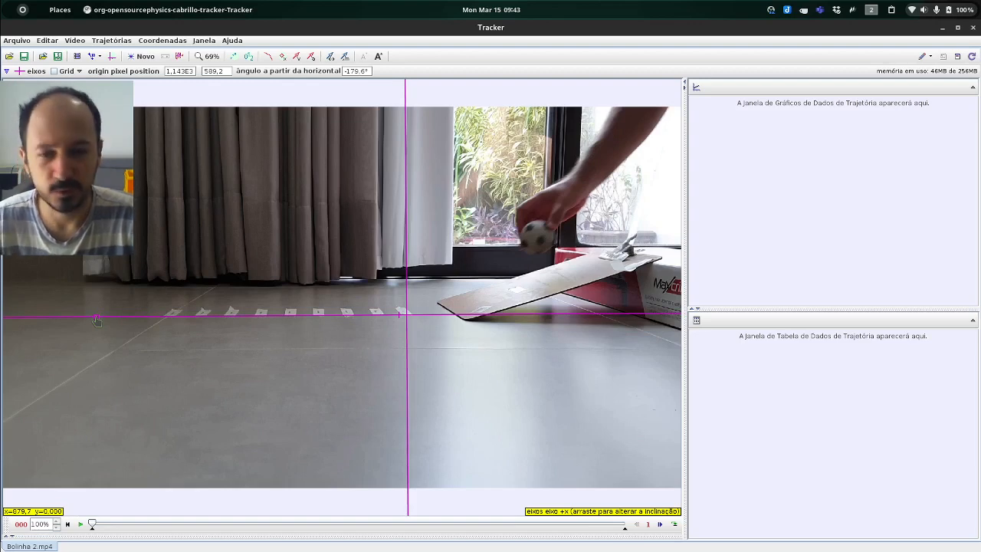
{"action": "left_click_drag", "start_coordinate": [96, 321], "coordinate": [91, 320]}
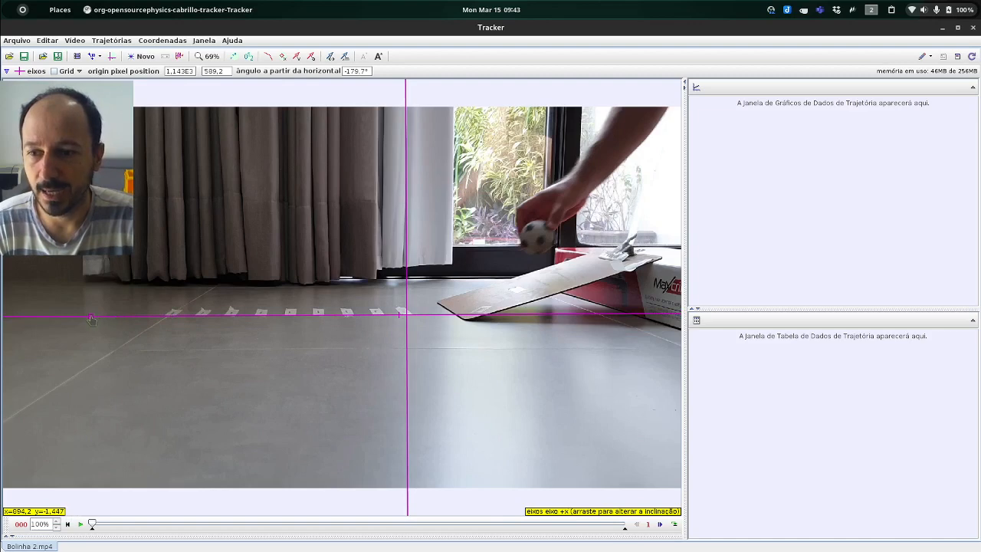
{"action": "left_click_drag", "start_coordinate": [90, 320], "coordinate": [90, 319]}
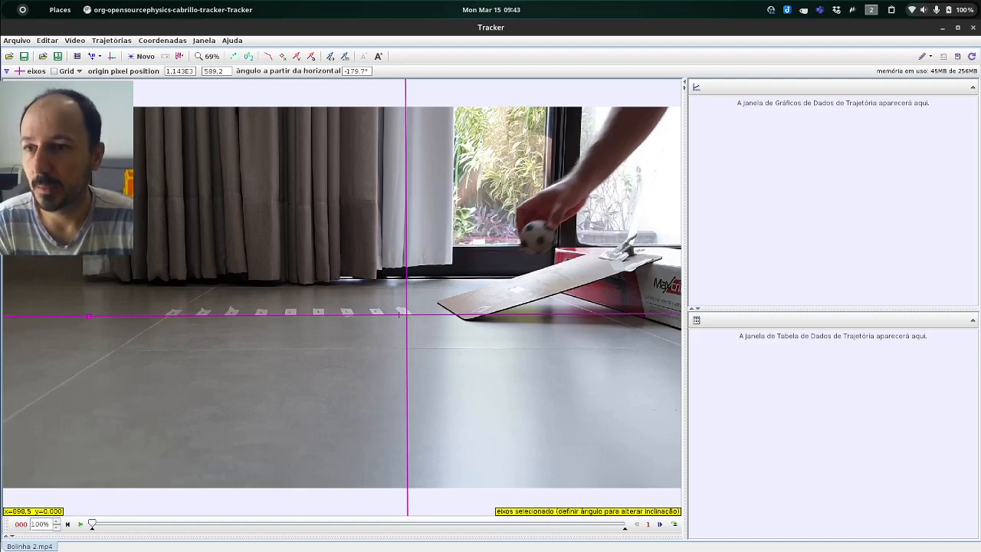
Create a calibration stick spanning from the floor marker farthest from the ramp to the one nearest it.
{"action": "left_click", "coordinate": [95, 56]}
{"action": "mouse_move", "coordinate": [95, 71]}
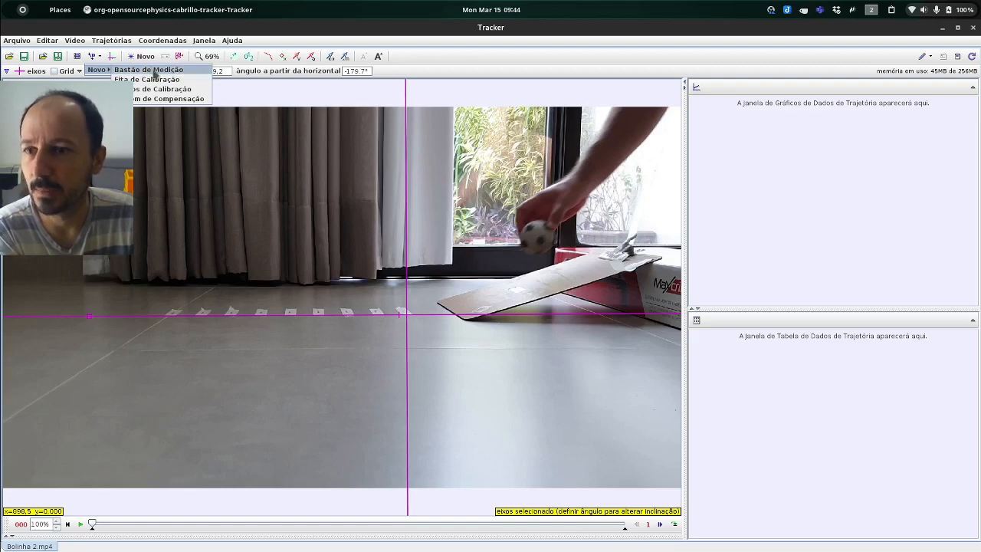
{"action": "left_click", "coordinate": [154, 72]}
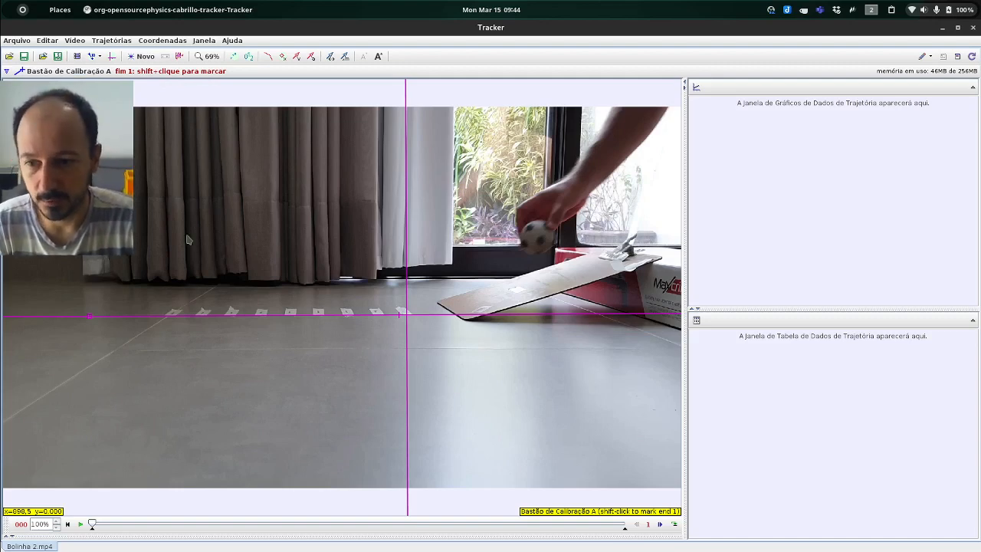
{"action": "left_click", "coordinate": [172, 312], "text": "shift"}
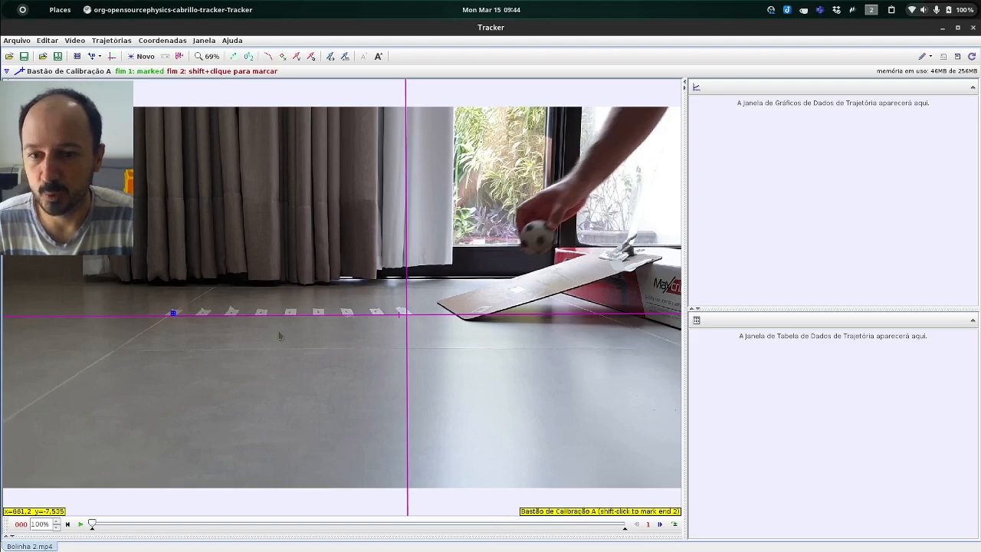
{"action": "left_click", "coordinate": [403, 312], "text": "shift"}
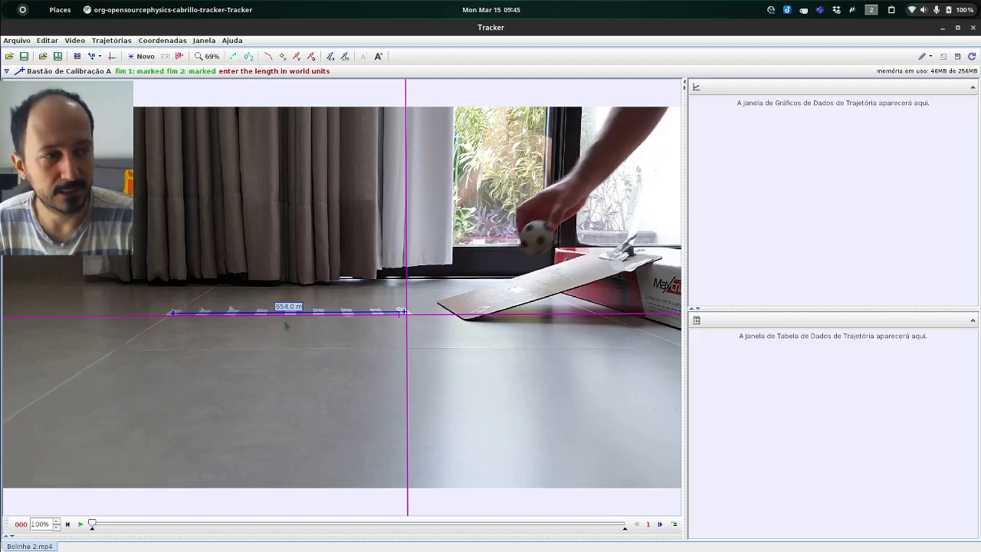
Set the calibration stick's length to 40 cm and accept centimetres as the length unit.
{"action": "type", "text": "40"}
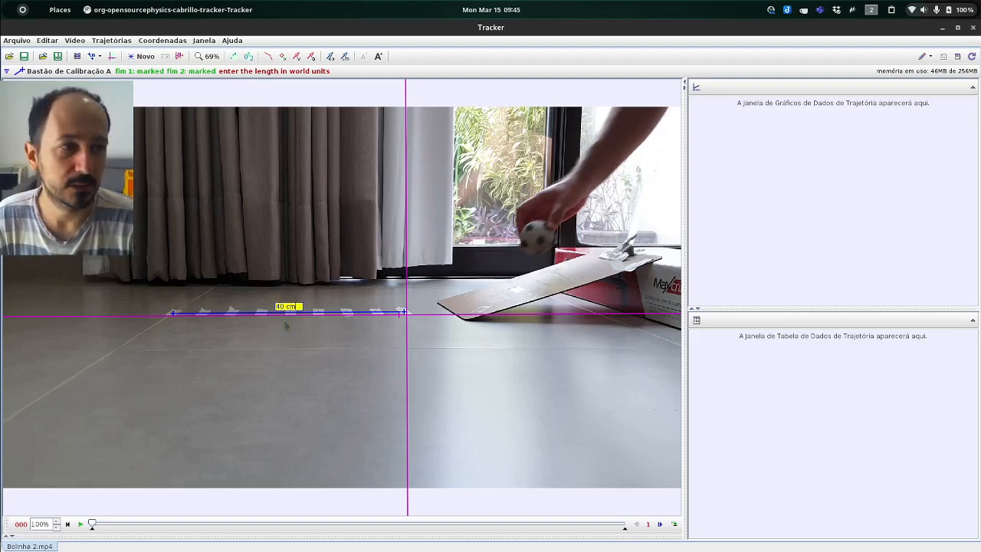
{"action": "key", "text": "Return"}
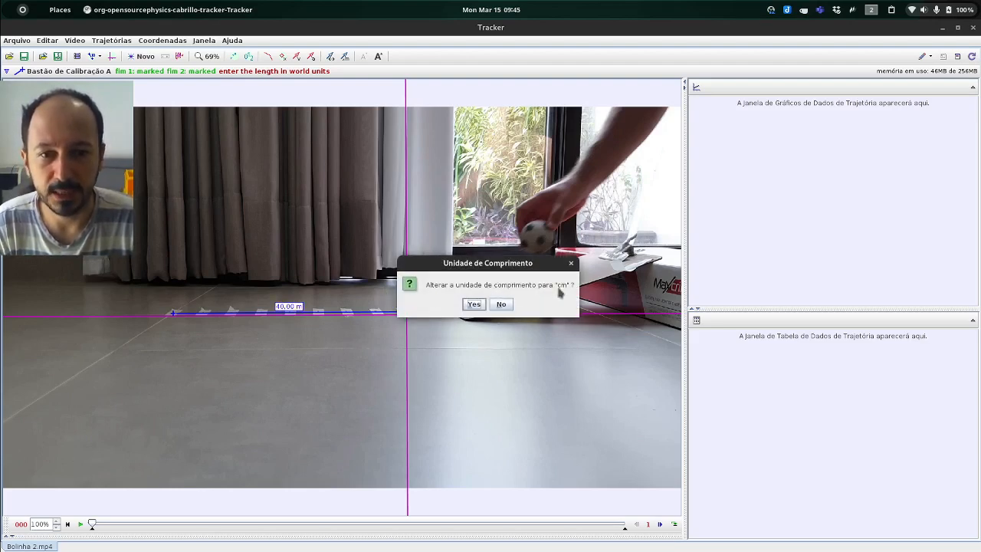
{"action": "left_click", "coordinate": [474, 305]}
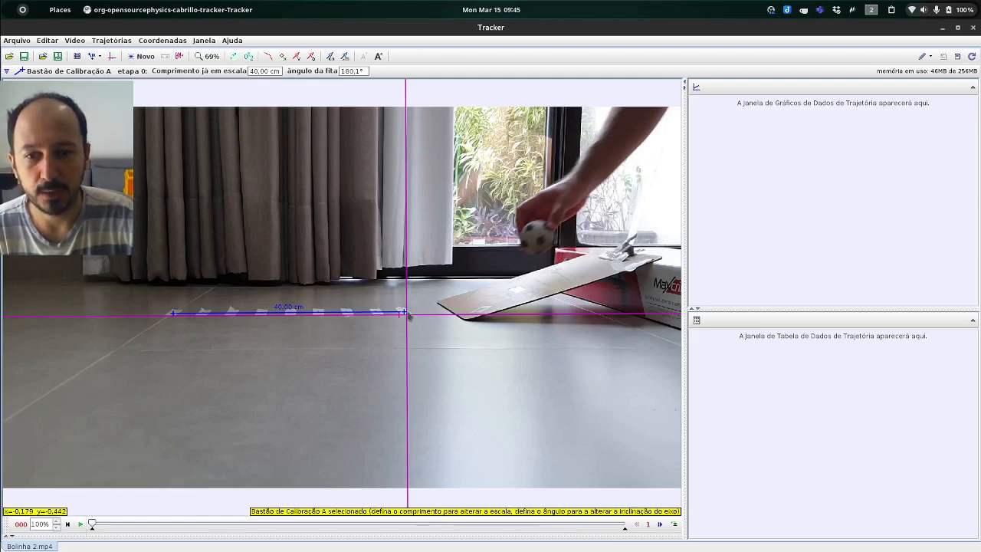
Advance the video to frame 055, where the ball reaches the first marker, and shift the axes origin to about pixel 1140, 592.
{"action": "left_click", "coordinate": [81, 524]}
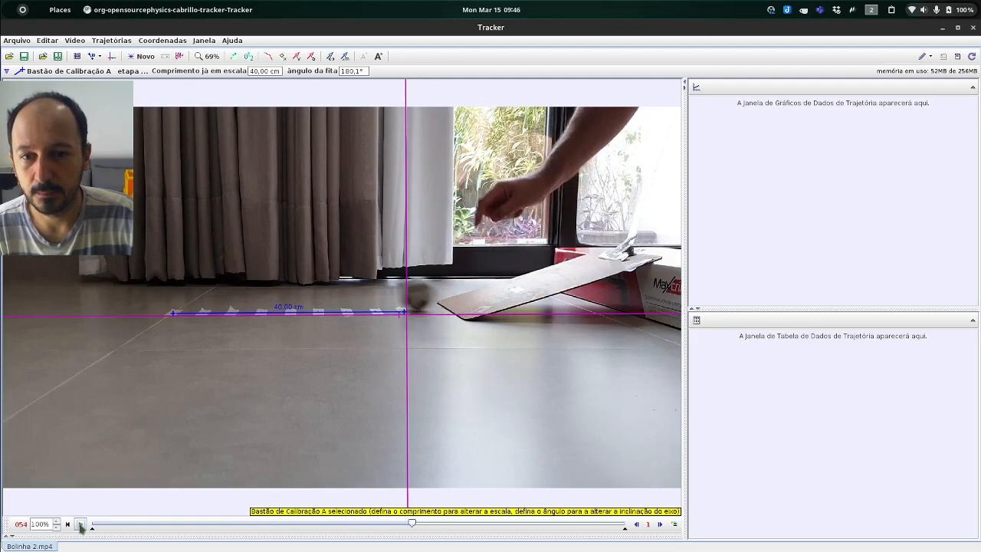
{"action": "left_click", "coordinate": [80, 525]}
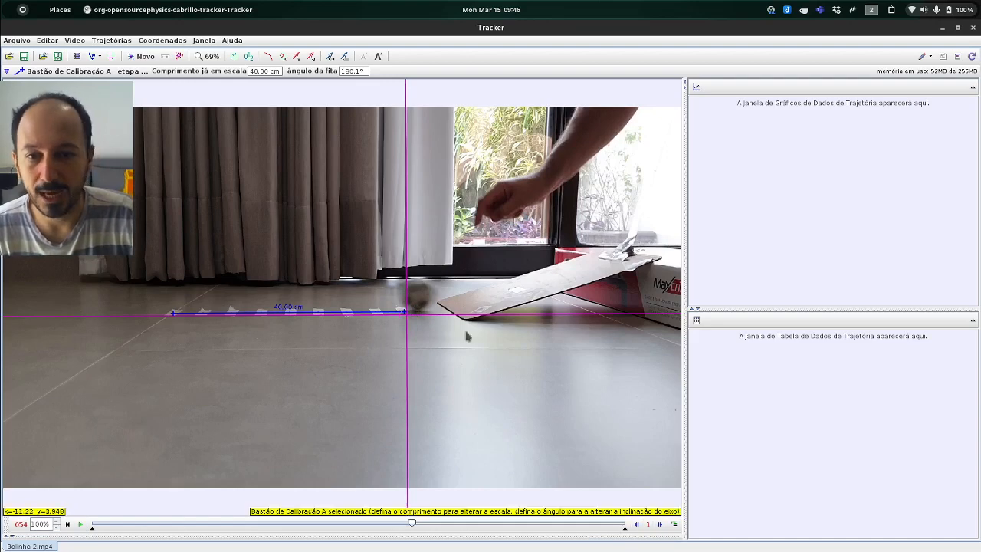
{"action": "left_click", "coordinate": [660, 525]}
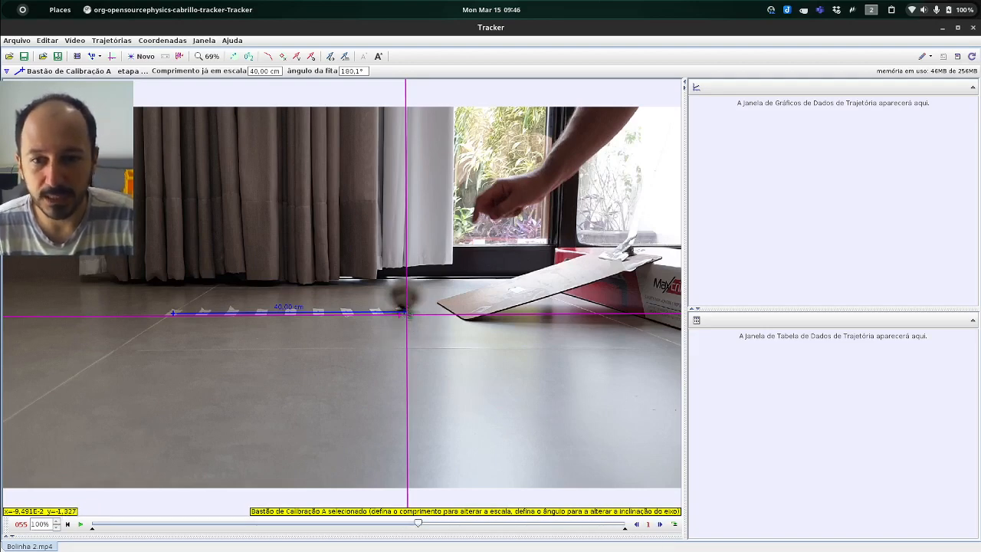
{"action": "left_click", "coordinate": [659, 526]}
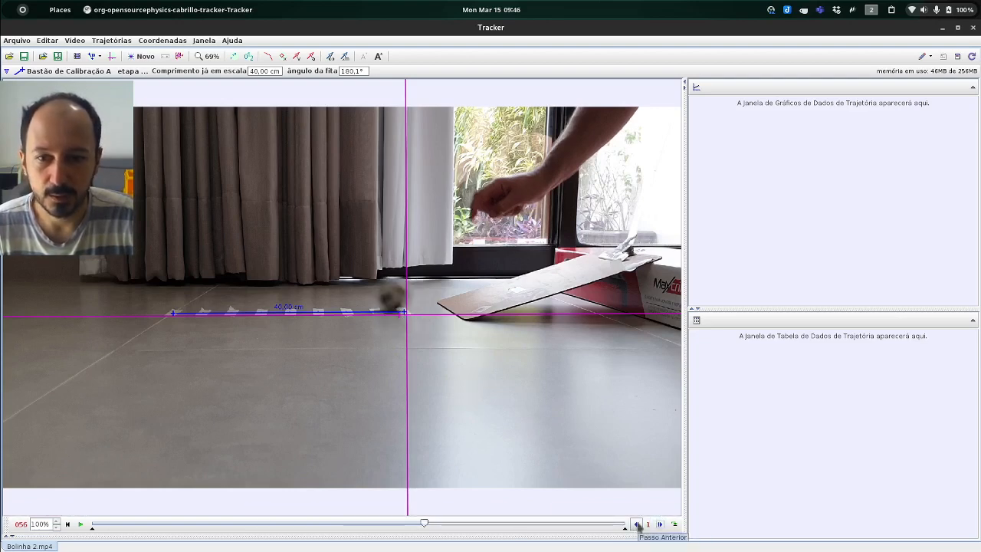
{"action": "left_click", "coordinate": [637, 525]}
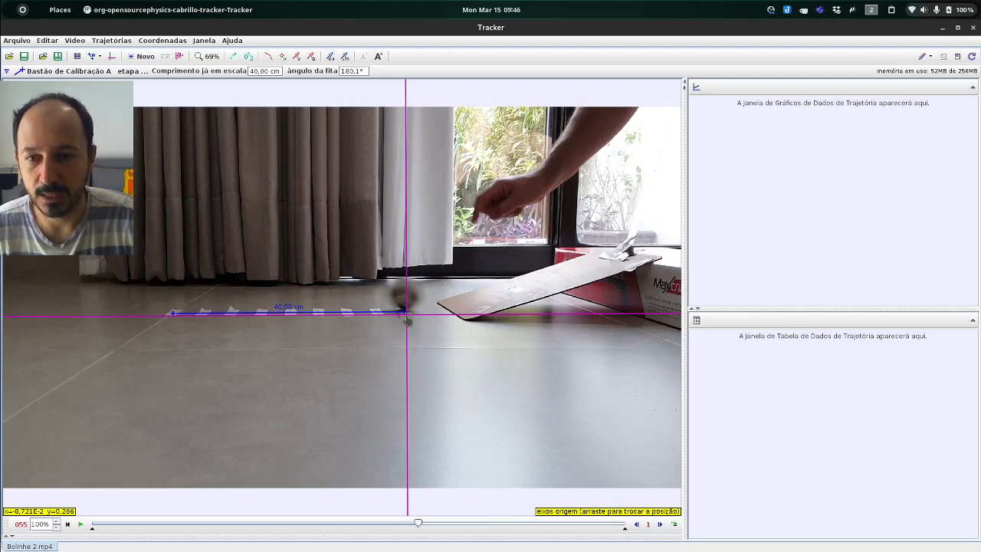
{"action": "mouse_move", "coordinate": [407, 319]}
{"action": "left_mouse_down"}
{"action": "mouse_move", "coordinate": [405, 298]}
{"action": "mouse_move", "coordinate": [407, 319]}
{"action": "left_mouse_up"}
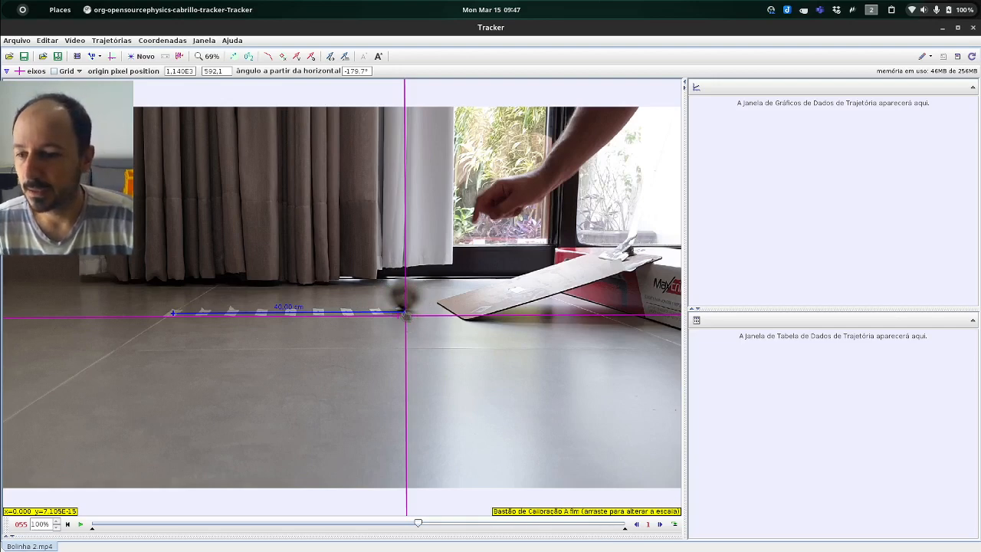
Set the time to zero at the current frame, where the ball passes the origin.
{"action": "right_click", "coordinate": [21, 527]}
{"action": "mouse_move", "coordinate": [24, 514]}
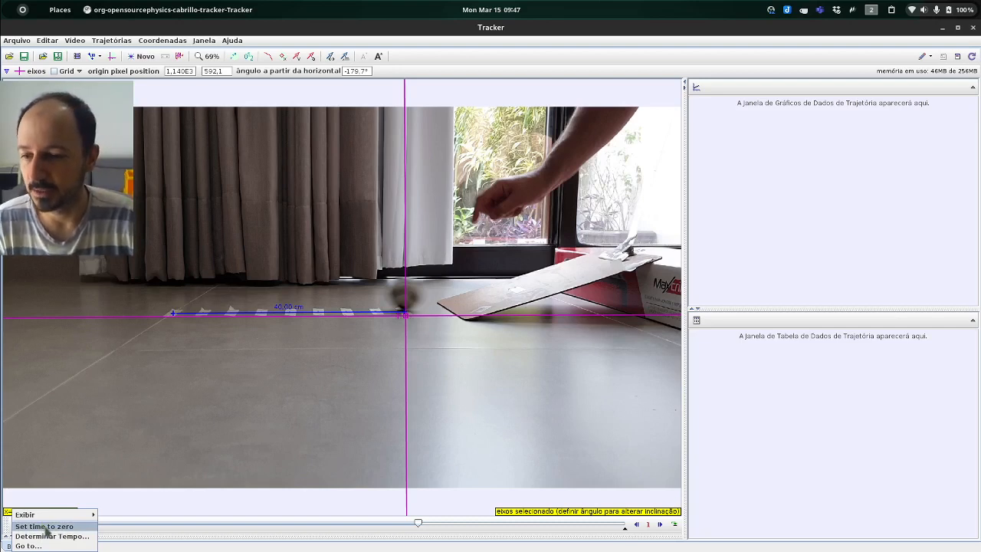
{"action": "left_click", "coordinate": [46, 528]}
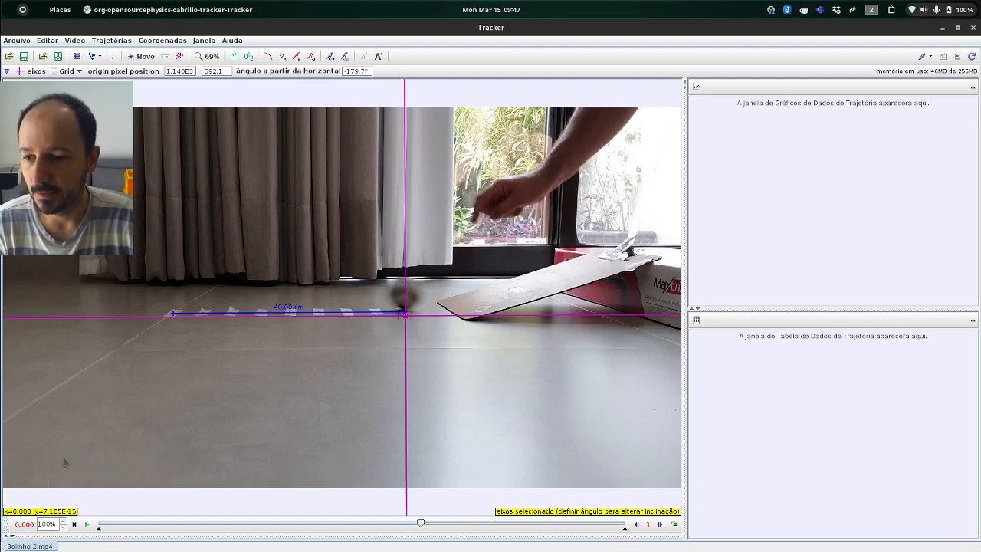
{"action": "right_click", "coordinate": [24, 525]}
{"action": "mouse_move", "coordinate": [52, 525]}
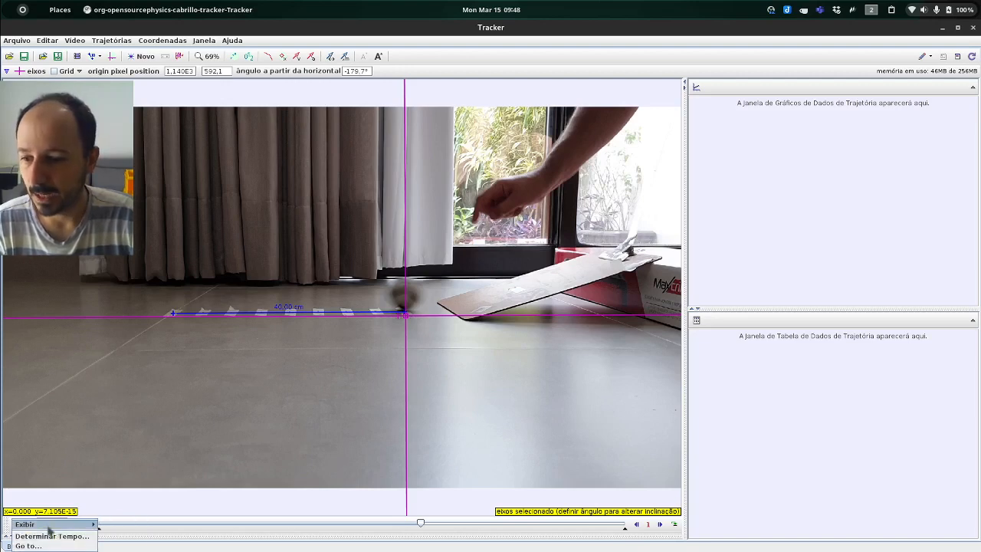
{"action": "left_click", "coordinate": [262, 458]}
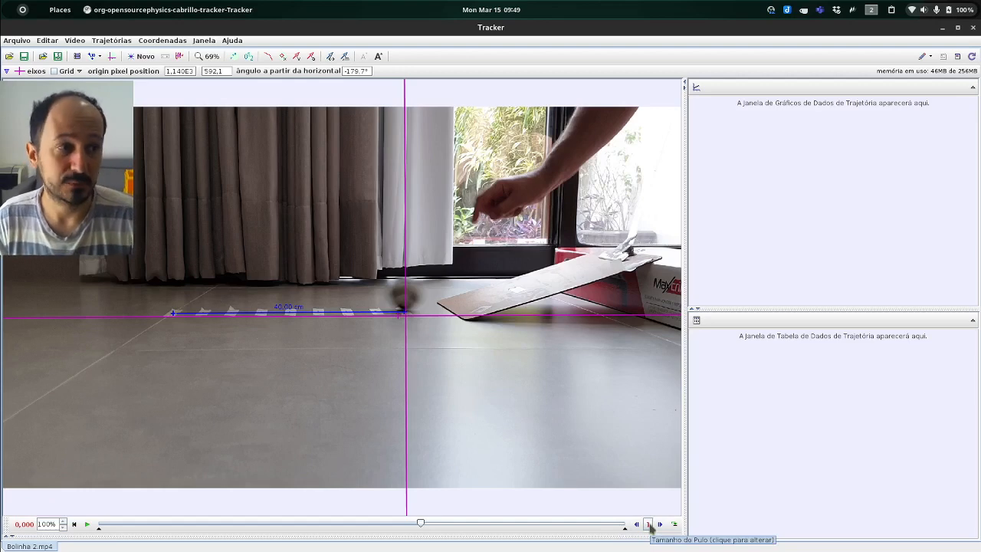
{"action": "left_click", "coordinate": [648, 525]}
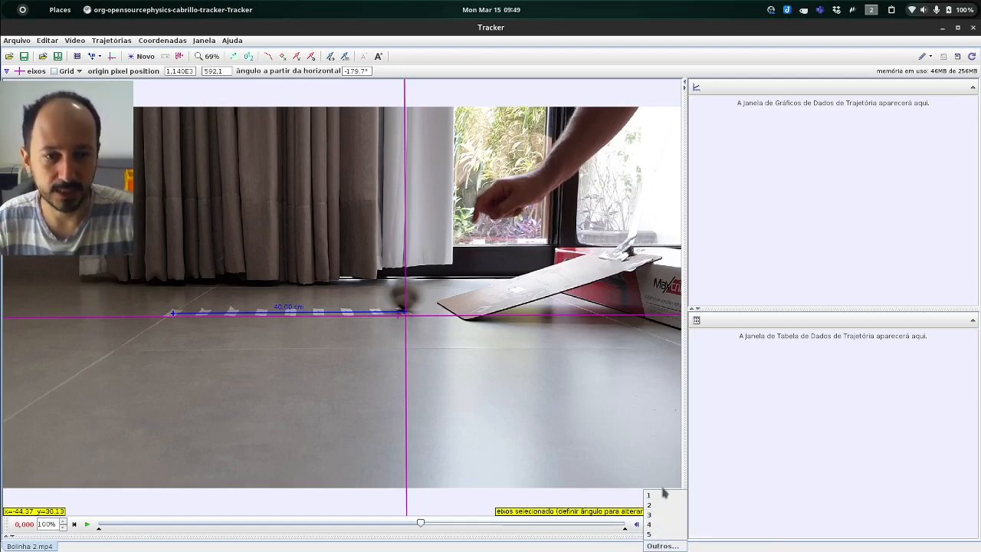
{"action": "left_click", "coordinate": [746, 452]}
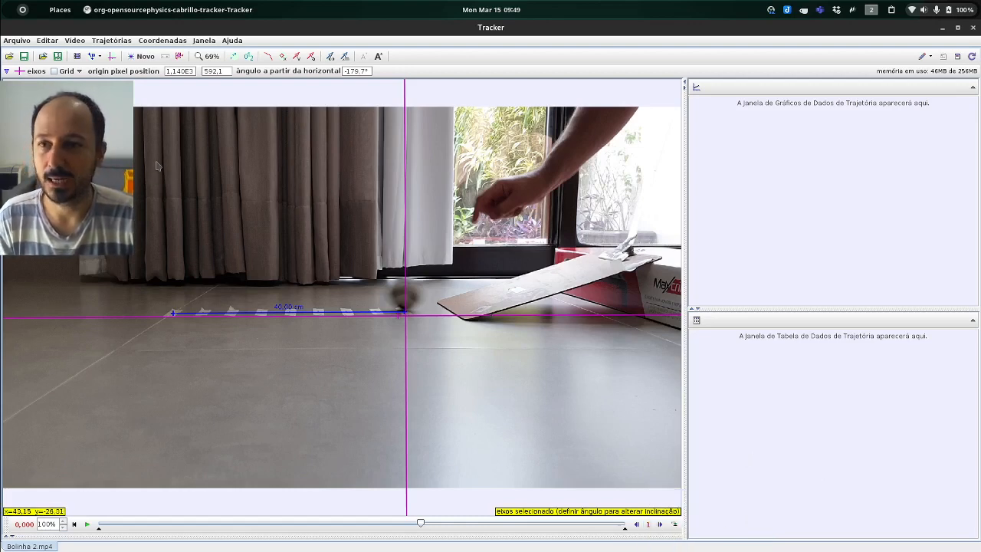
Create a new point mass (Ponto de Massa) track for the ball.
{"action": "left_click", "coordinate": [142, 58]}
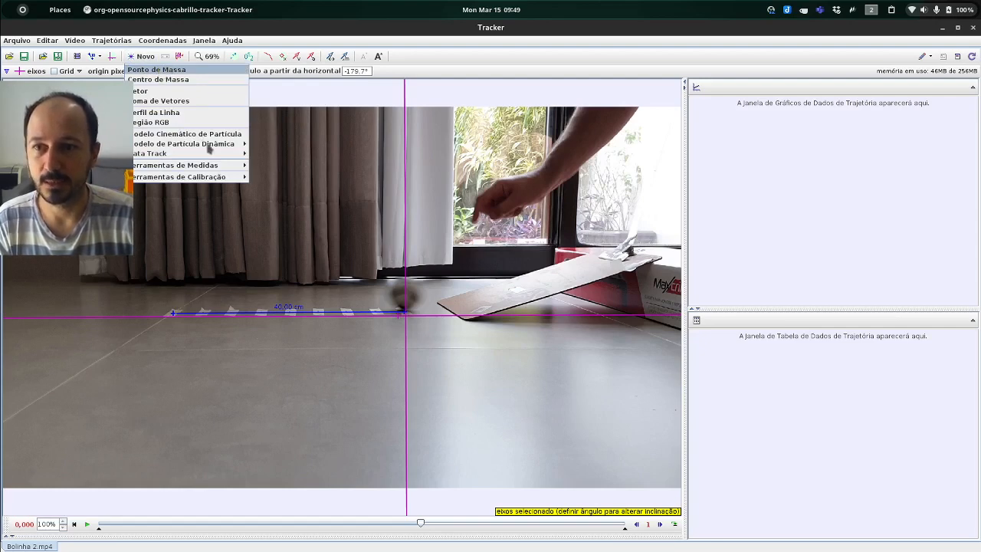
{"action": "left_click", "coordinate": [161, 70]}
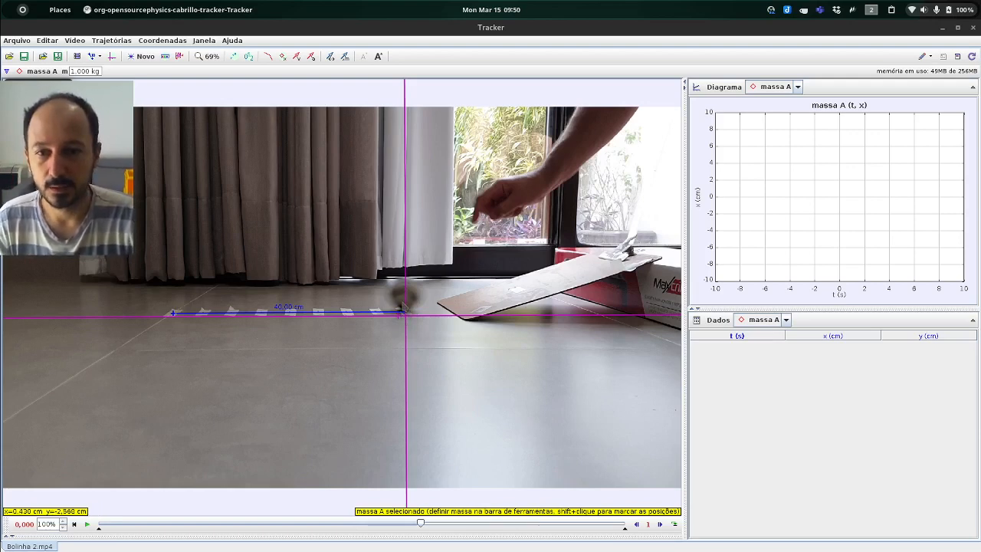
Mark the ball's centre for massa A in every consecutive frame from t = 0,000 s to t = 0,702 s.
{"action": "key", "text": "shift"}
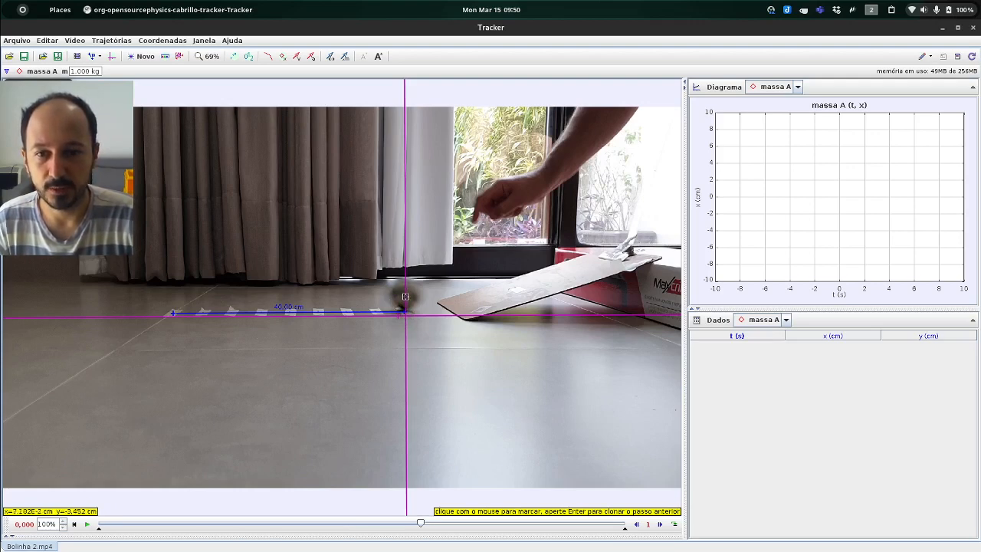
{"action": "left_click", "coordinate": [405, 296], "text": "shift"}
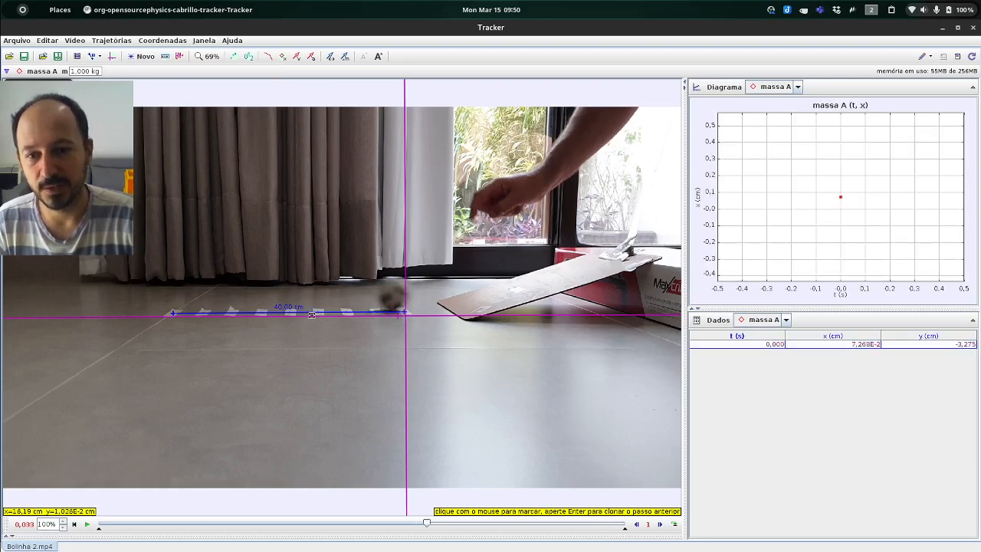
{"action": "left_click", "coordinate": [393, 299], "text": "shift"}
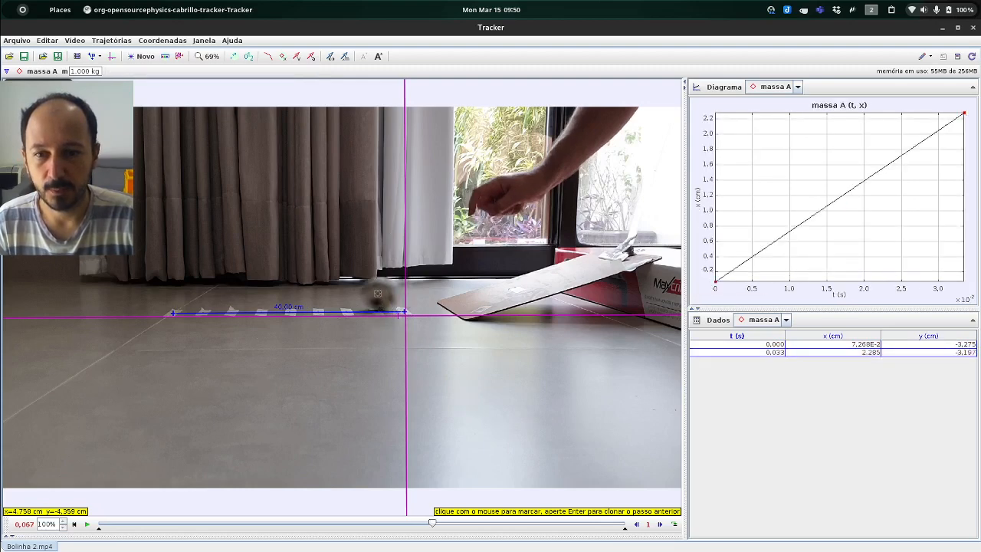
{"action": "left_click", "coordinate": [378, 297], "text": "shift"}
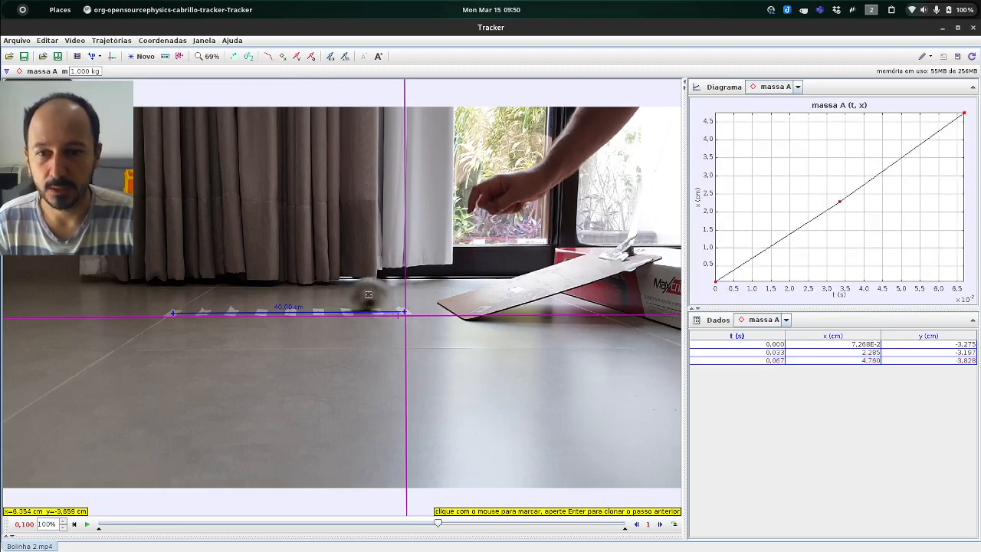
{"action": "left_click", "coordinate": [365, 296], "text": "shift"}
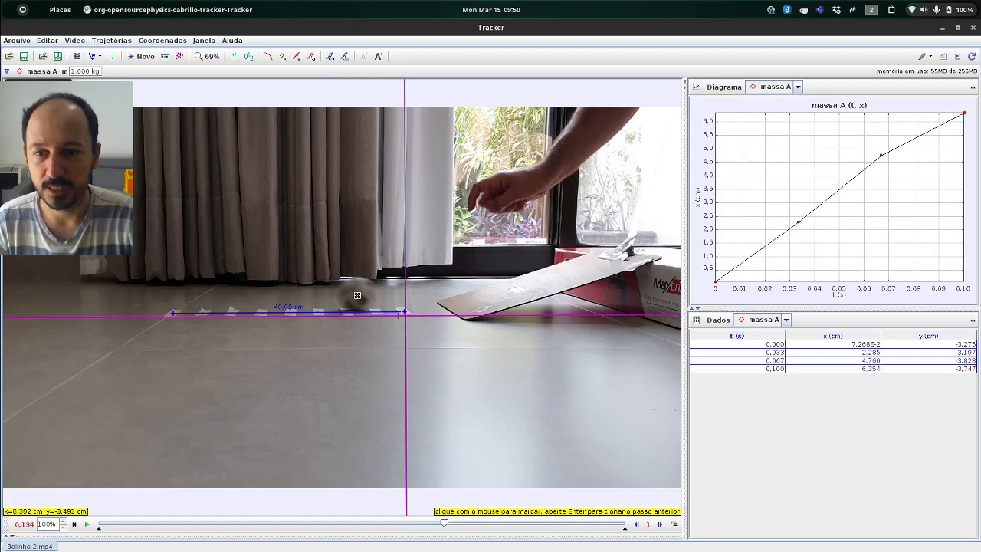
{"action": "left_click", "coordinate": [352, 296], "text": "shift"}
{"action": "left_click", "coordinate": [341, 296], "text": "shift"}
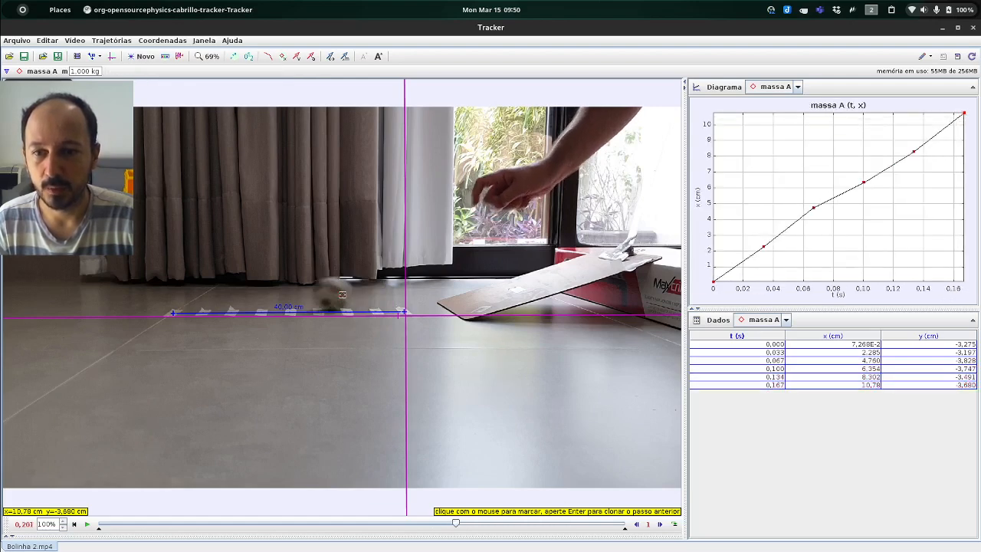
{"action": "left_click", "coordinate": [331, 295], "text": "shift"}
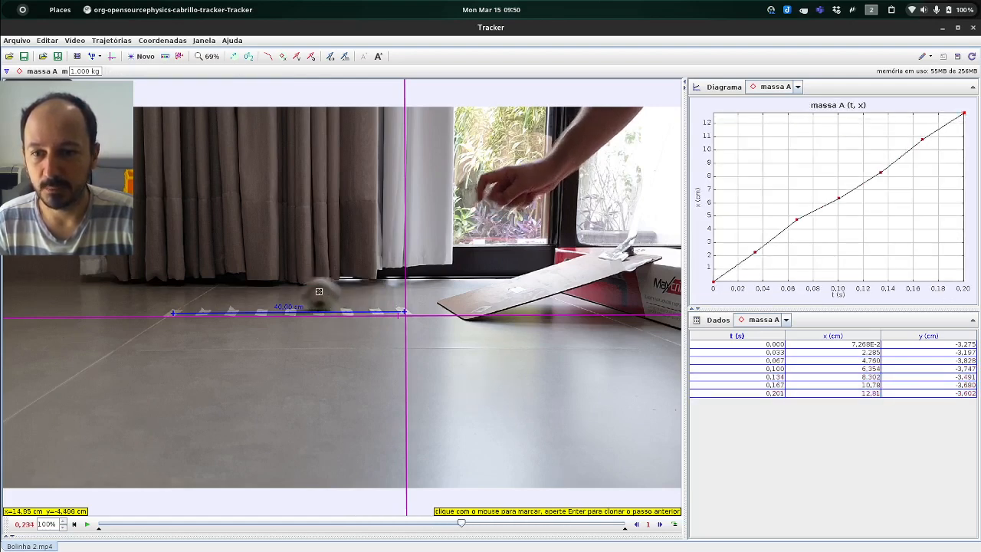
{"action": "left_click", "coordinate": [318, 297], "text": "shift"}
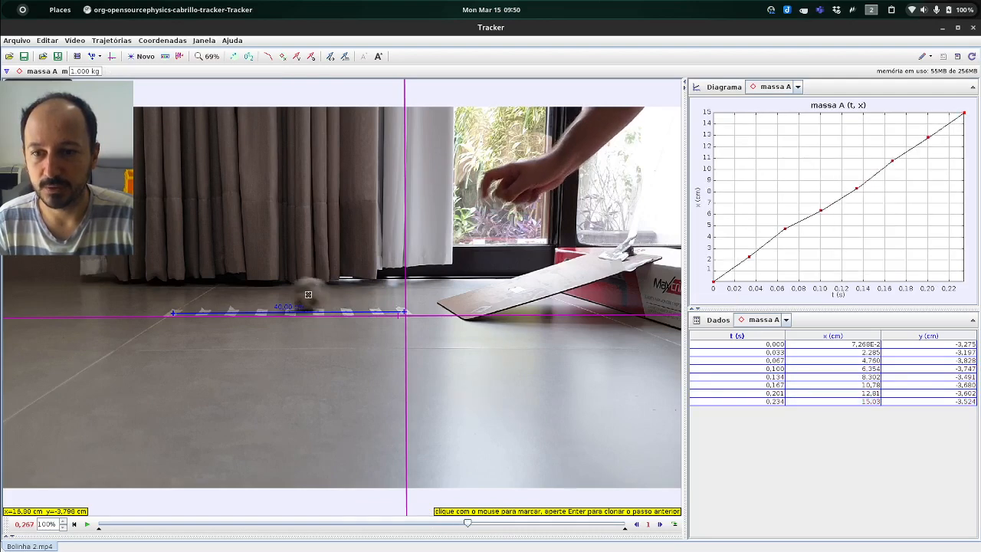
{"action": "left_click", "coordinate": [307, 296], "text": "shift"}
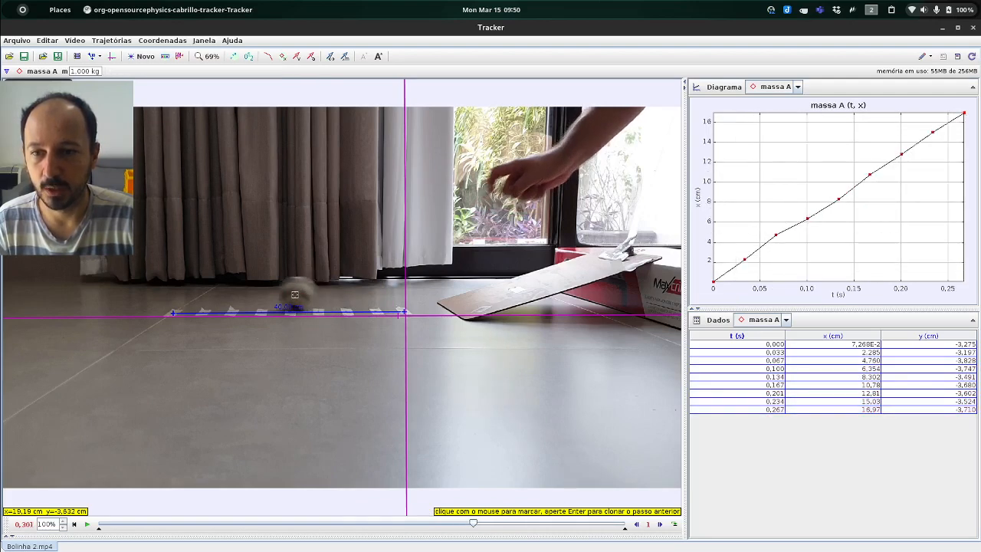
{"action": "left_click", "coordinate": [296, 296], "text": "shift"}
{"action": "left_click", "coordinate": [284, 296], "text": "shift"}
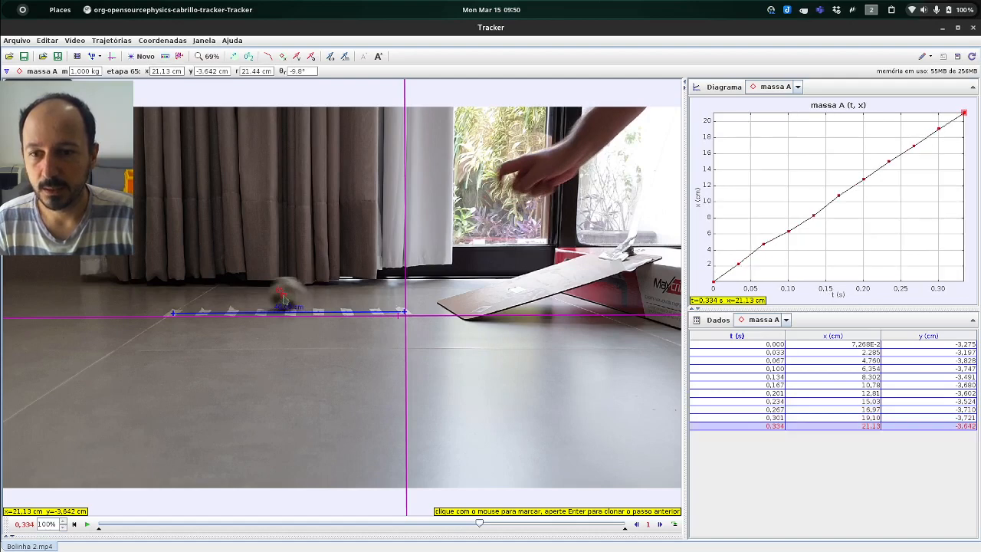
{"action": "left_click", "coordinate": [273, 295], "text": "shift"}
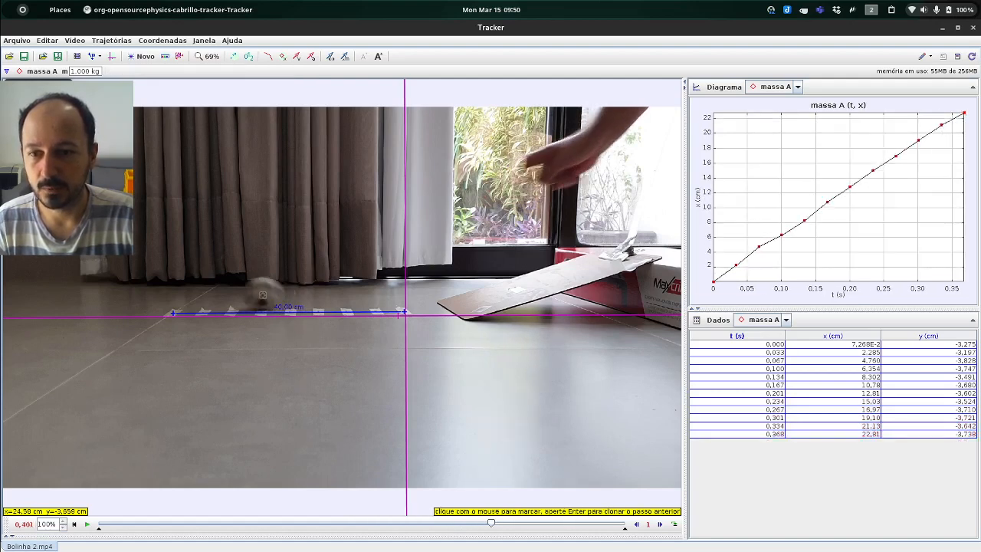
{"action": "left_click", "coordinate": [263, 295], "text": "shift"}
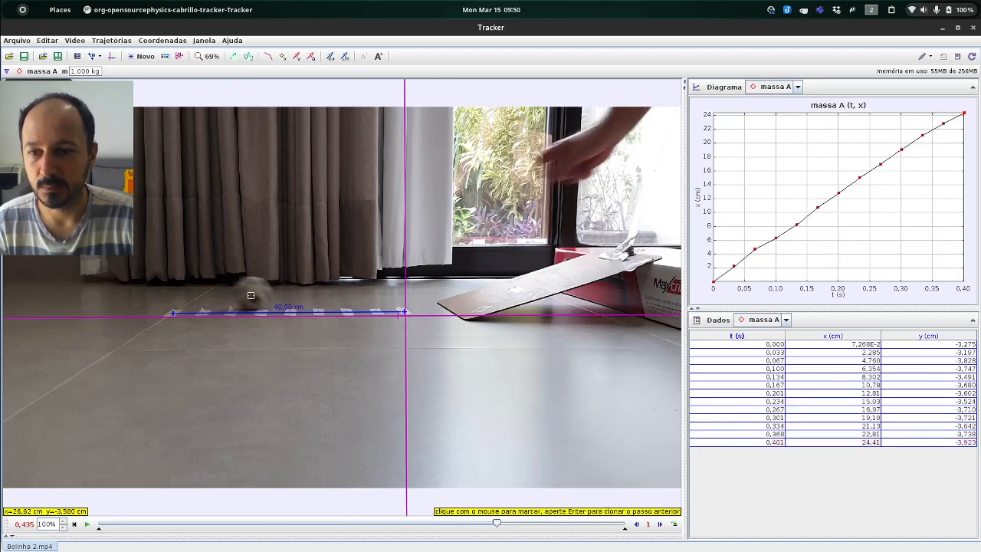
{"action": "left_click", "coordinate": [252, 298], "text": "shift"}
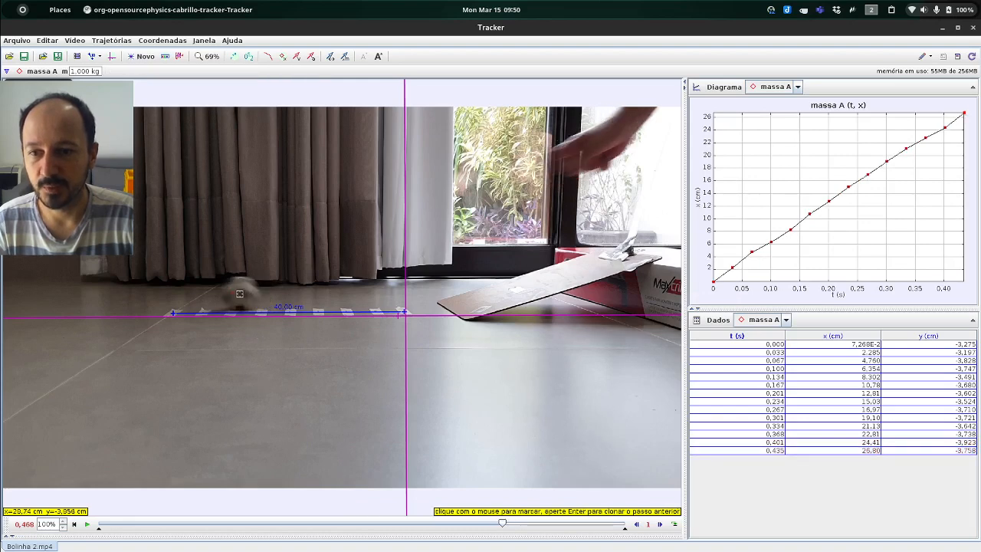
{"action": "left_click", "coordinate": [237, 294], "text": "shift"}
{"action": "left_click", "coordinate": [228, 294]}
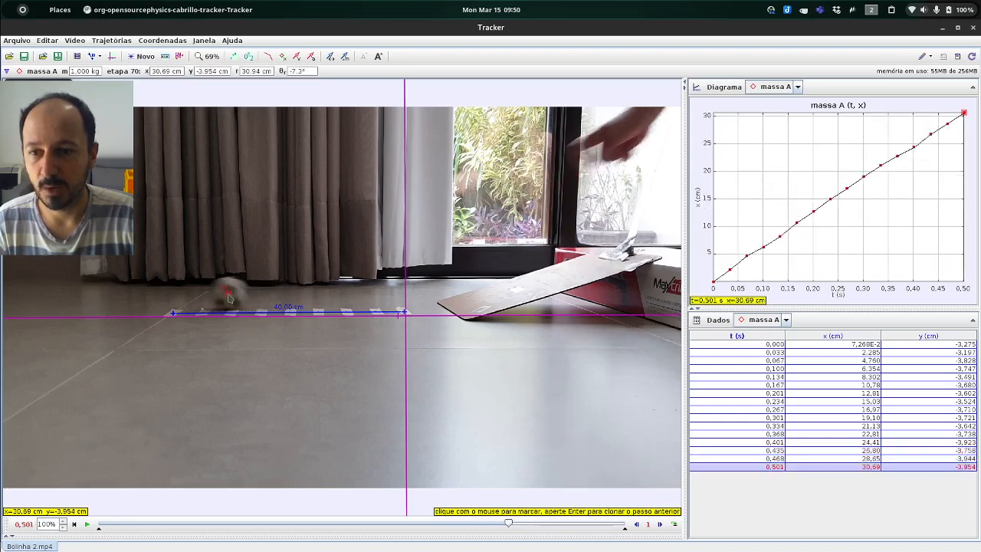
{"action": "left_click", "coordinate": [216, 294]}
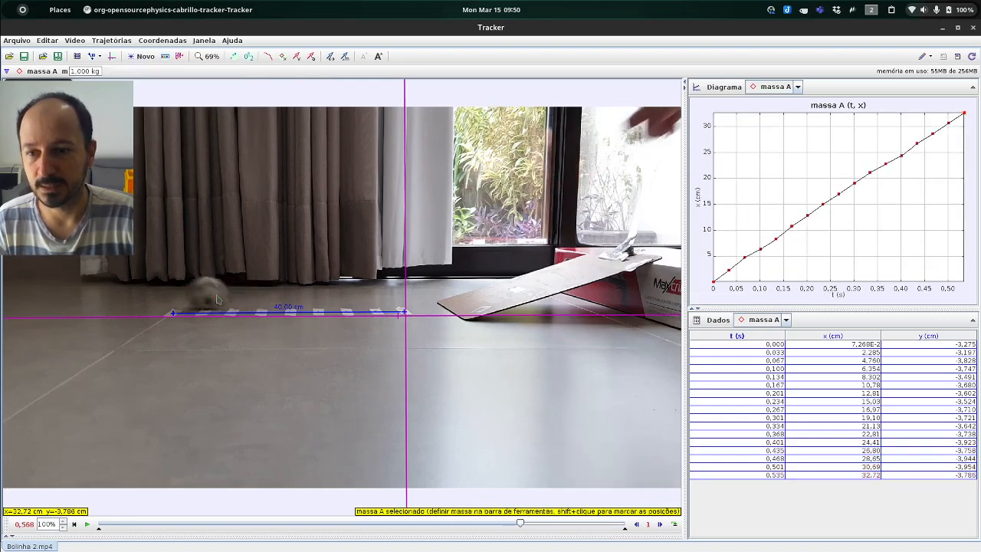
{"action": "left_click", "coordinate": [205, 291]}
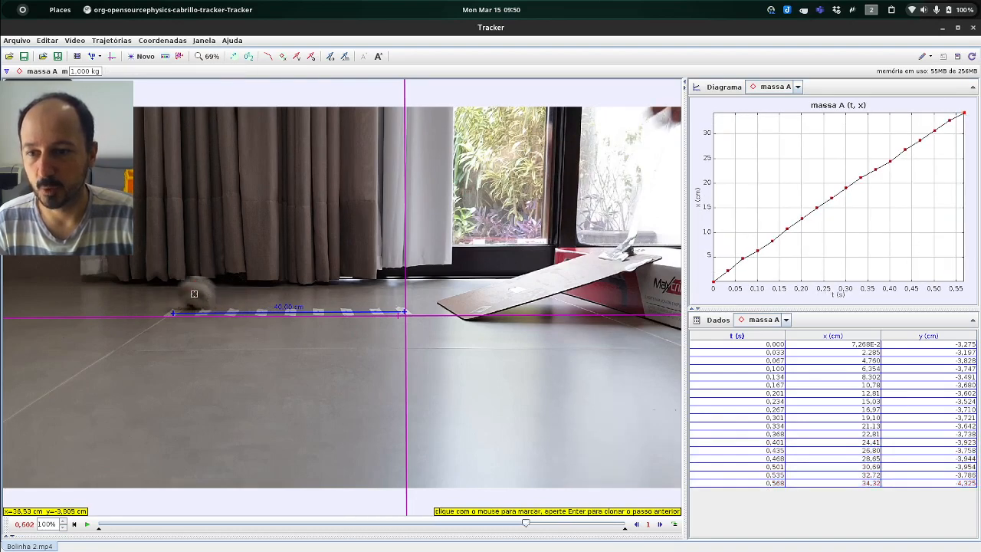
{"action": "left_click", "coordinate": [196, 297]}
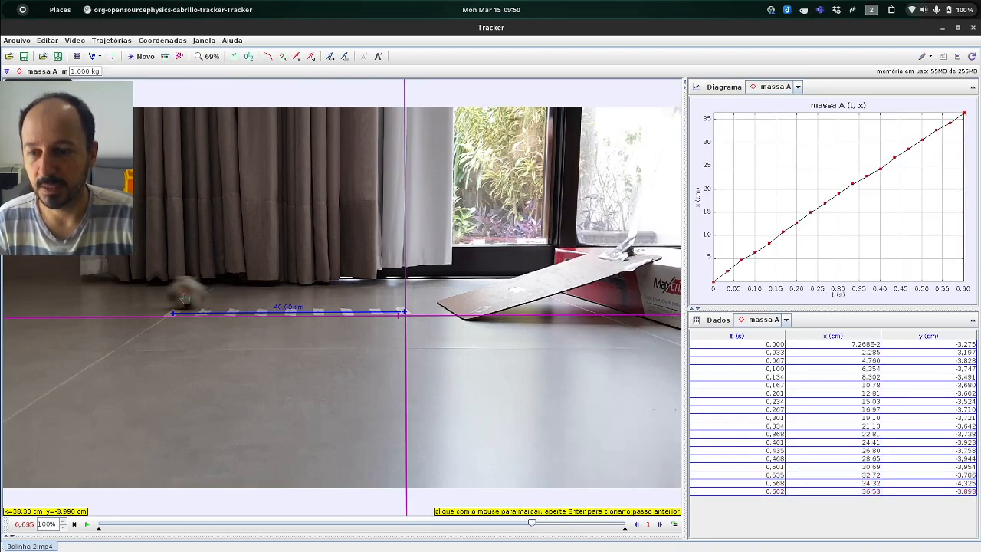
{"action": "left_click", "coordinate": [184, 298]}
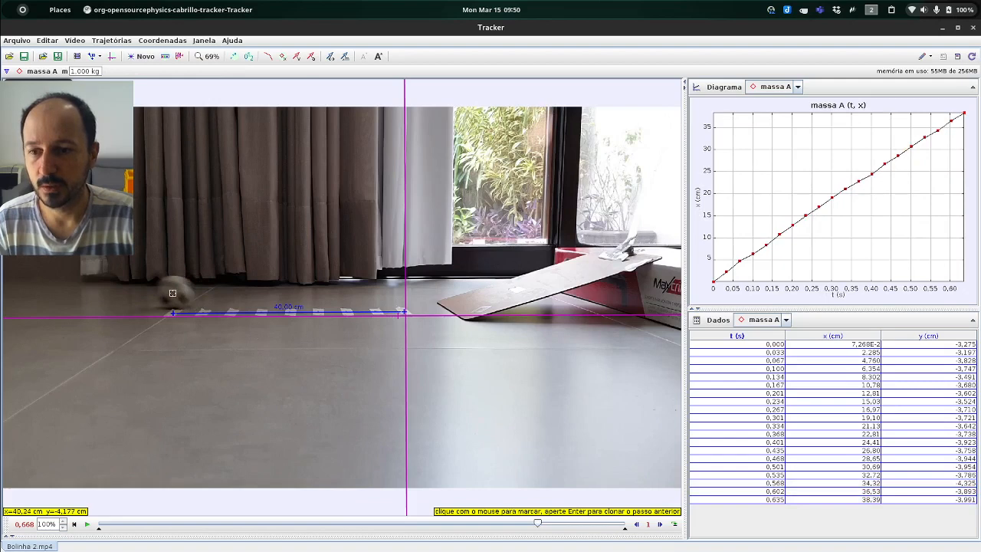
{"action": "left_click", "coordinate": [173, 292]}
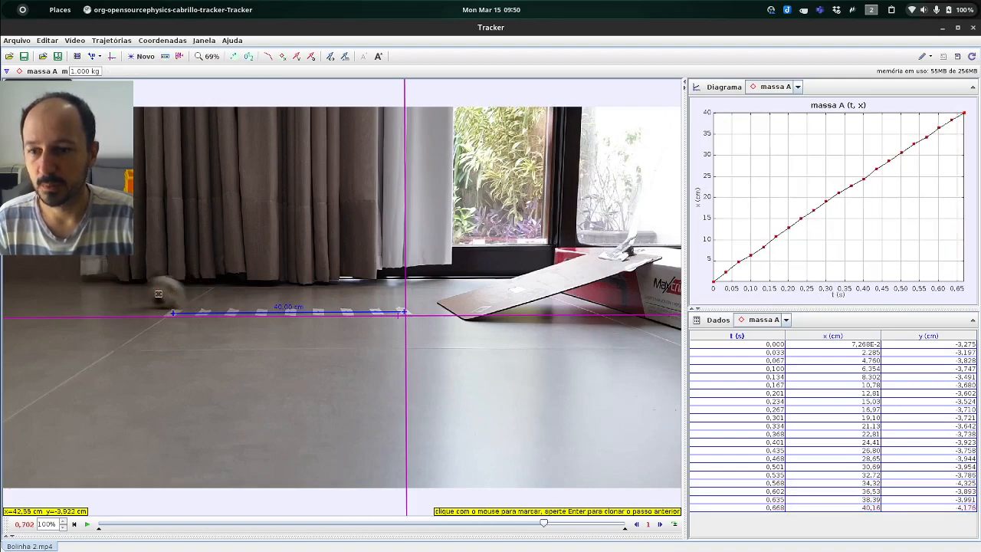
{"action": "left_click", "coordinate": [164, 293]}
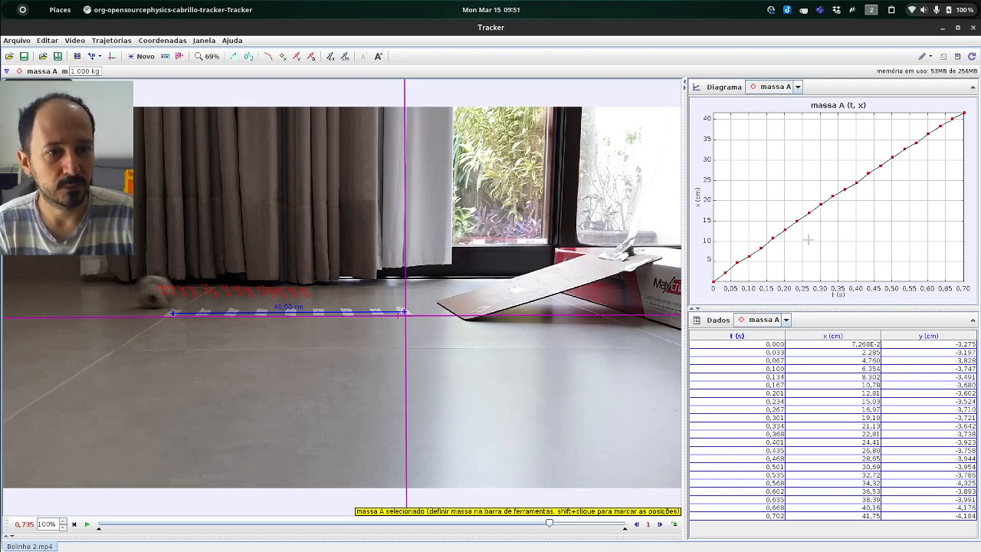
Return the video to about t = -0,167 s, before the ball crosses the origin, and replay the marked motion before pausing.
{"action": "mouse_move", "coordinate": [719, 292]}
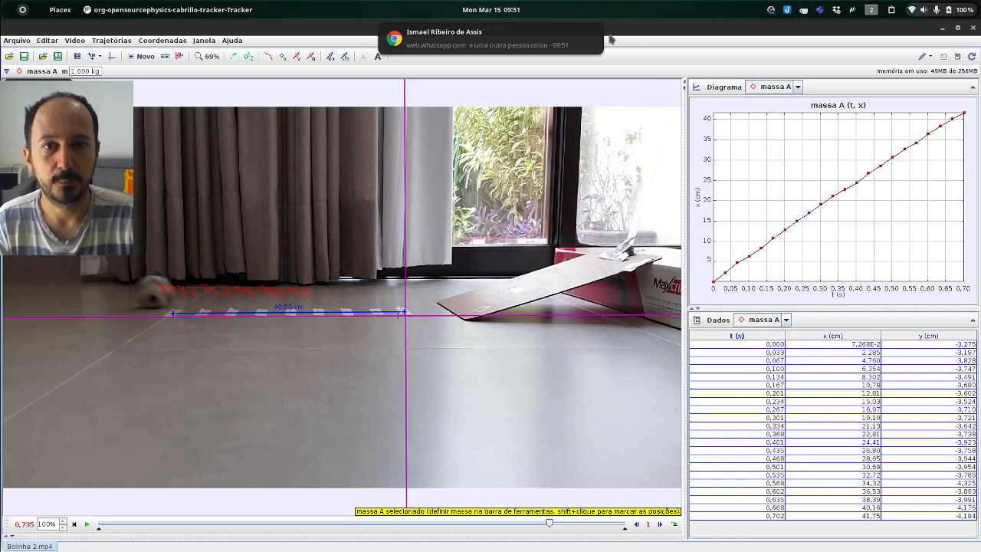
{"action": "mouse_move", "coordinate": [596, 36]}
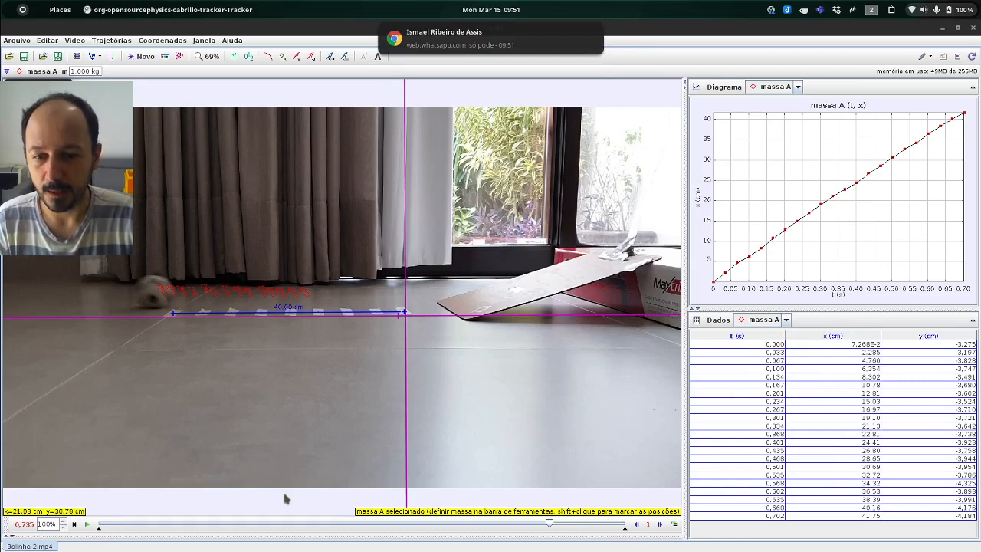
{"action": "left_click", "coordinate": [366, 525]}
{"action": "left_click_drag", "start_coordinate": [543, 525], "coordinate": [390, 530]}
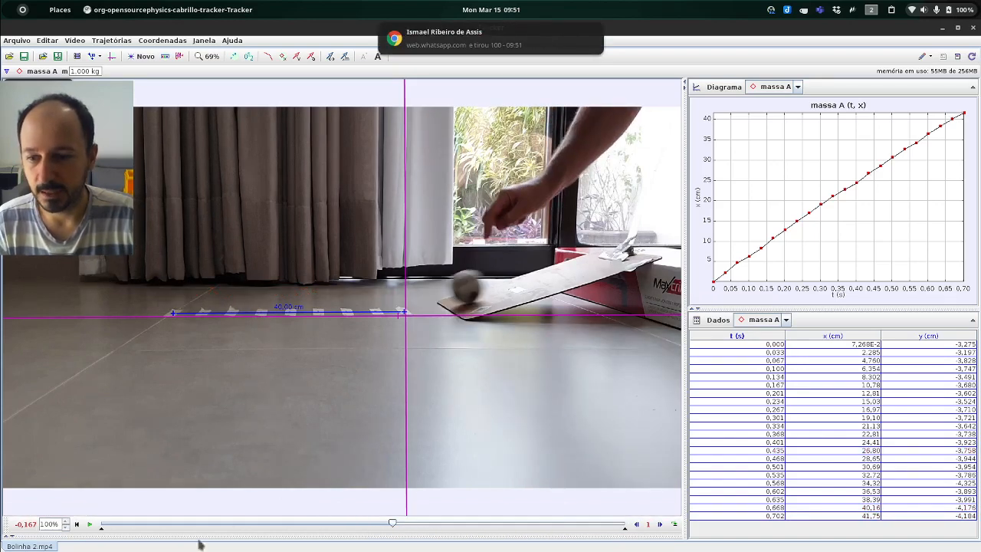
{"action": "left_click", "coordinate": [89, 525]}
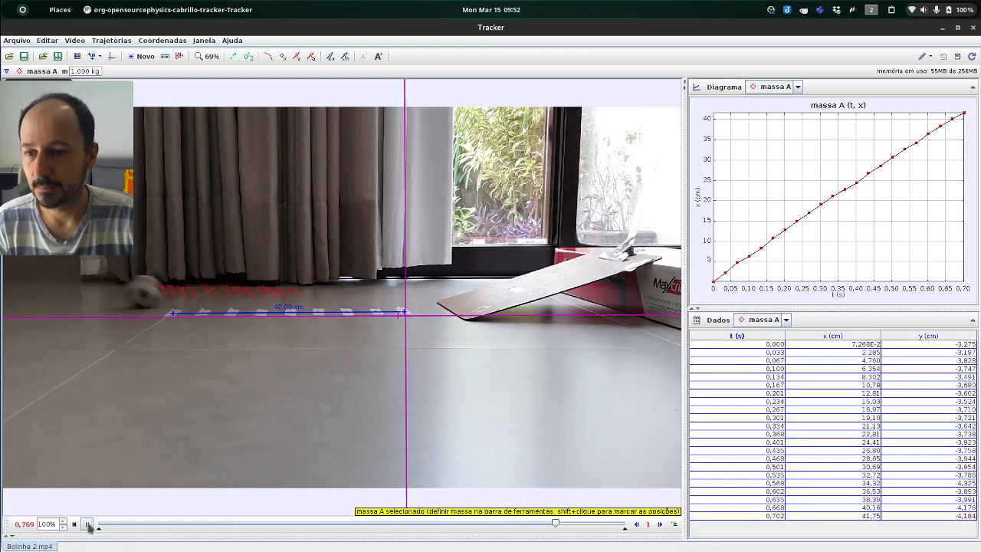
{"action": "left_click", "coordinate": [89, 525]}
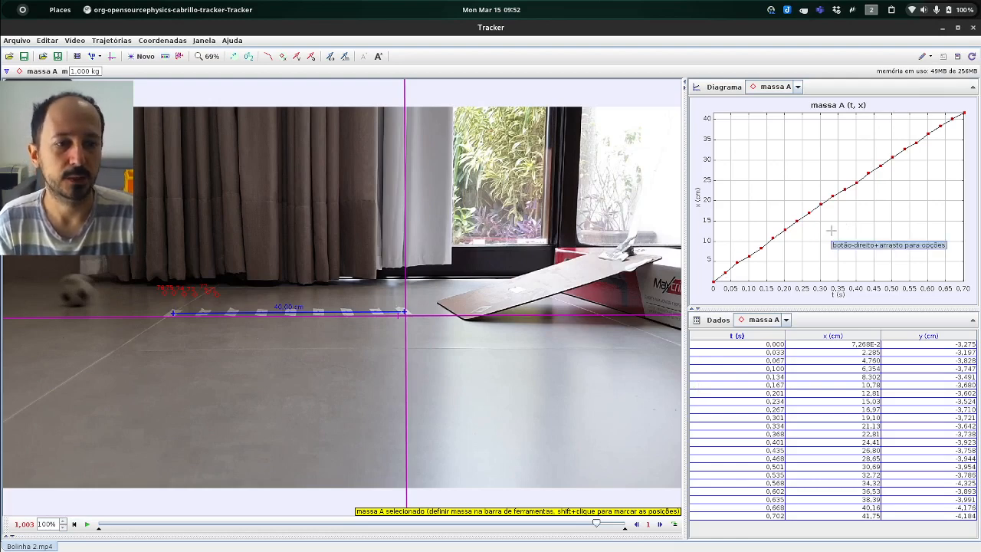
Select every row of the t and x columns in the massa A data table and copy the values.
{"action": "left_click", "coordinate": [751, 345]}
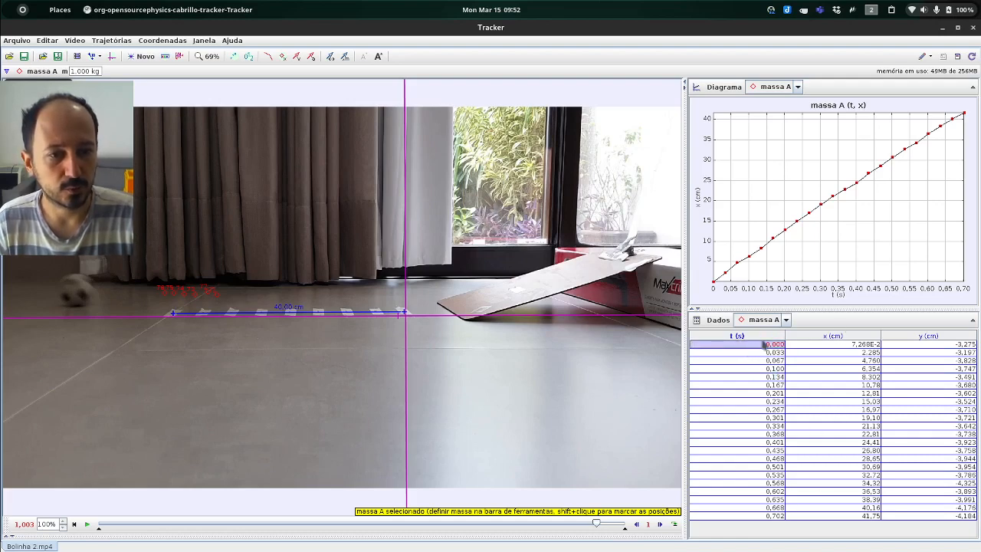
{"action": "left_click", "coordinate": [841, 516], "text": "shift"}
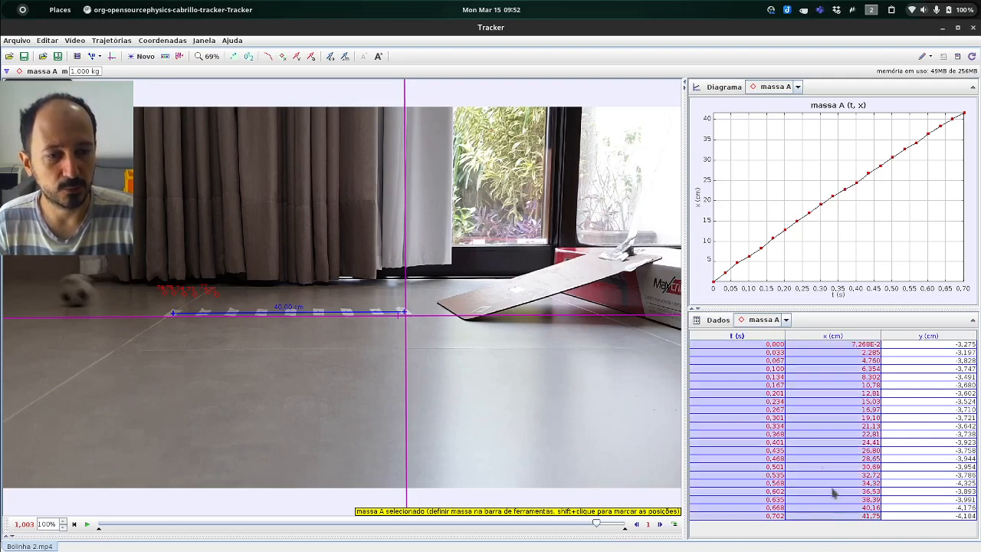
{"action": "left_click", "coordinate": [769, 347]}
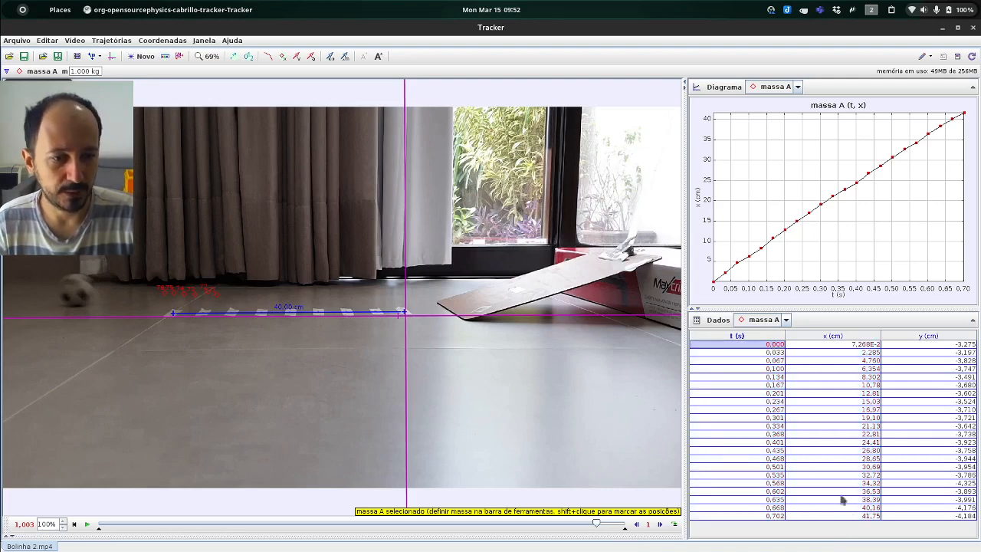
{"action": "left_click", "coordinate": [858, 516], "text": "shift"}
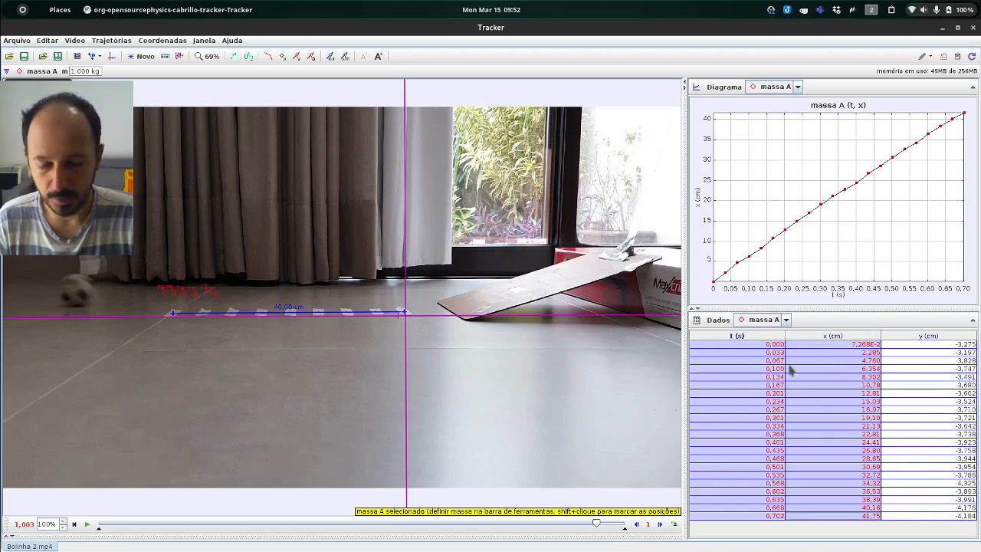
Switch to LibreOffice Calc and paste the copied t and x data into the empty sheet, opening the text import options.
{"action": "key", "text": "alt+Tab"}
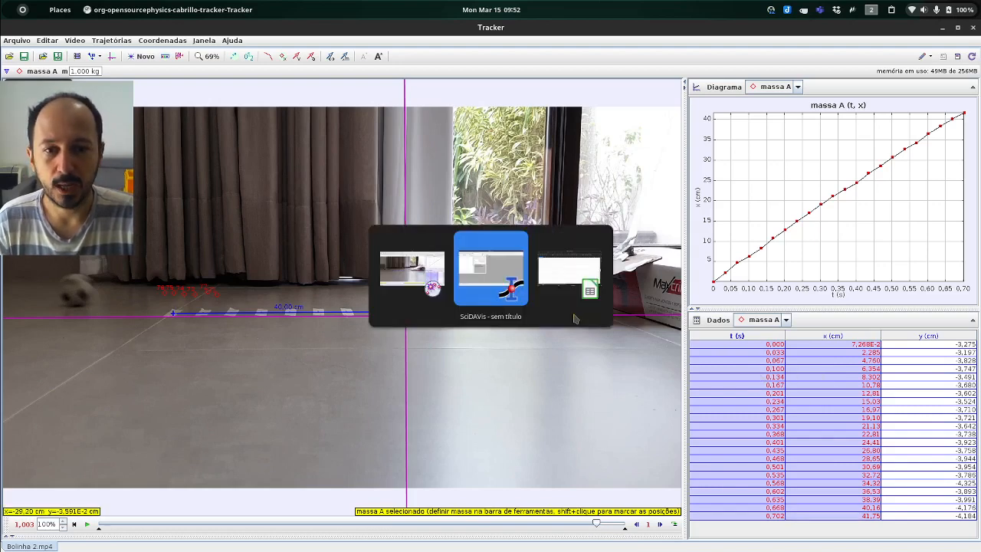
{"action": "key", "text": "alt+Tab"}
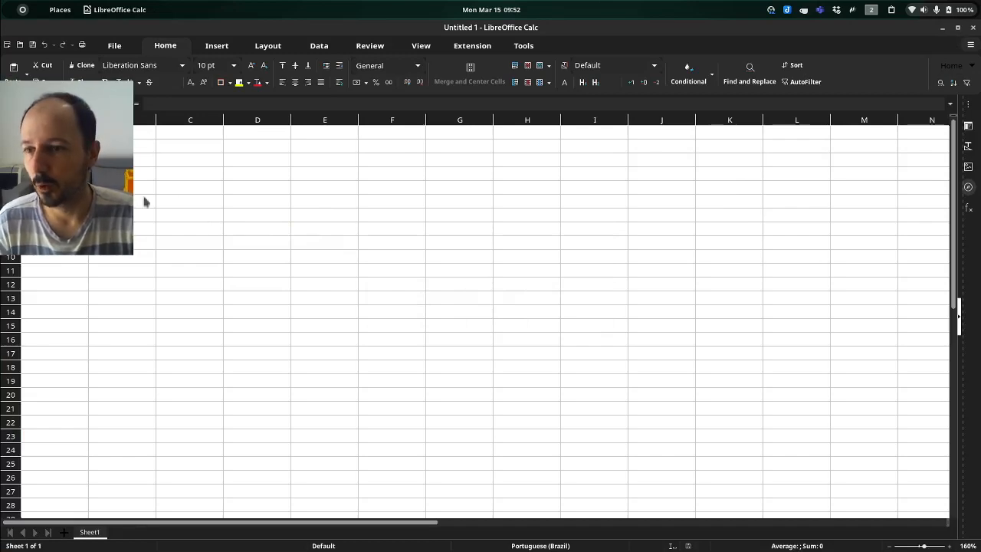
{"action": "key", "text": "ctrl+v"}
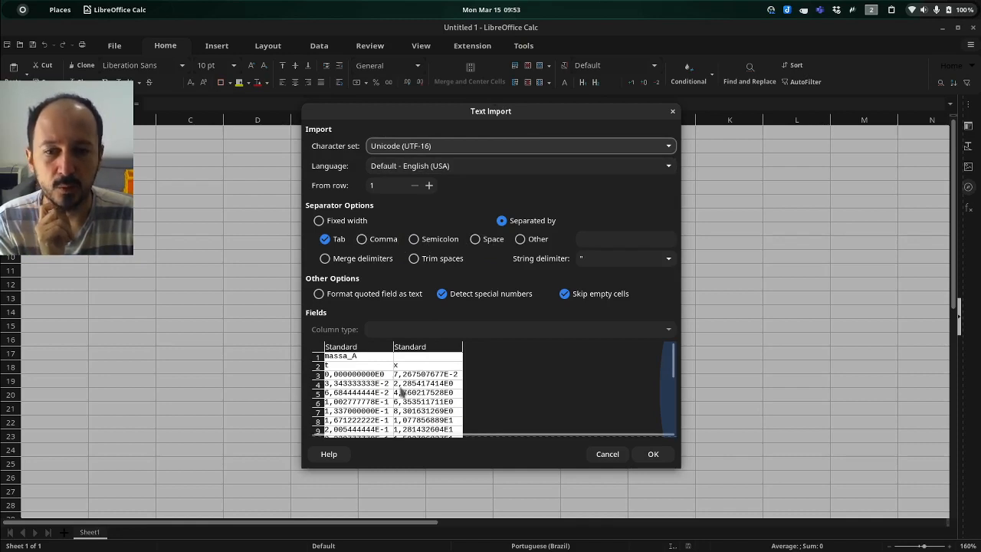
Try the Fixed width separator option on the pasted data, and return to Separated by with Tab.
{"action": "left_click", "coordinate": [320, 221]}
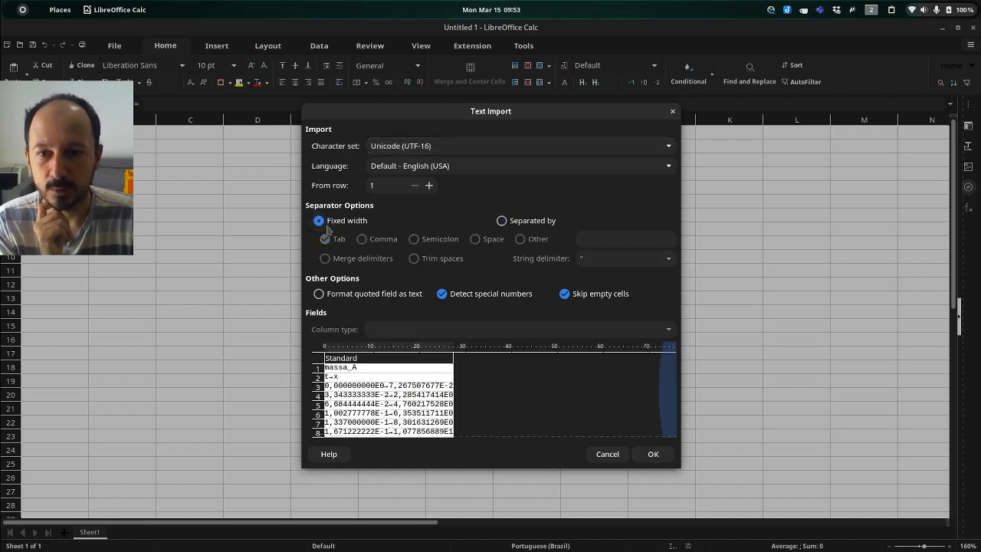
{"action": "left_click", "coordinate": [412, 388]}
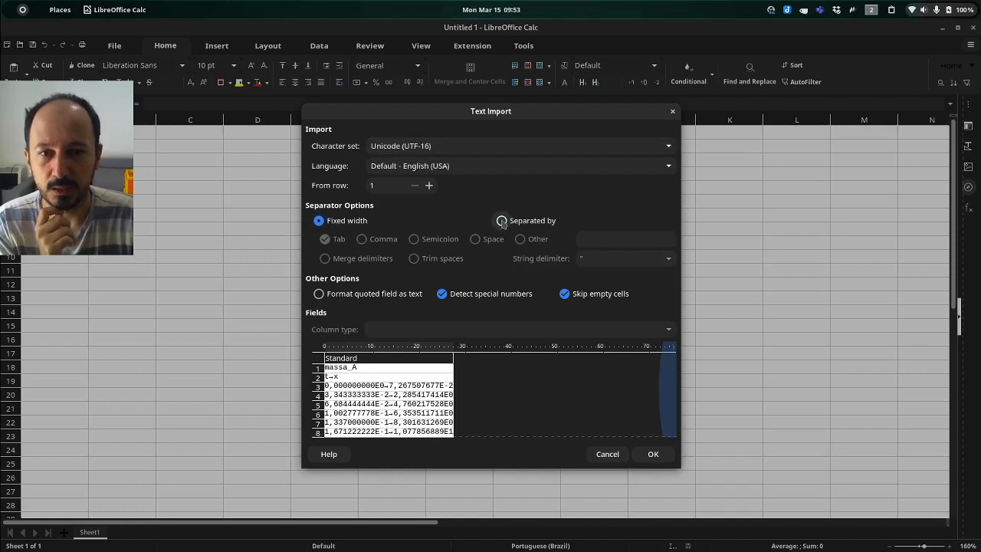
{"action": "left_click", "coordinate": [502, 221]}
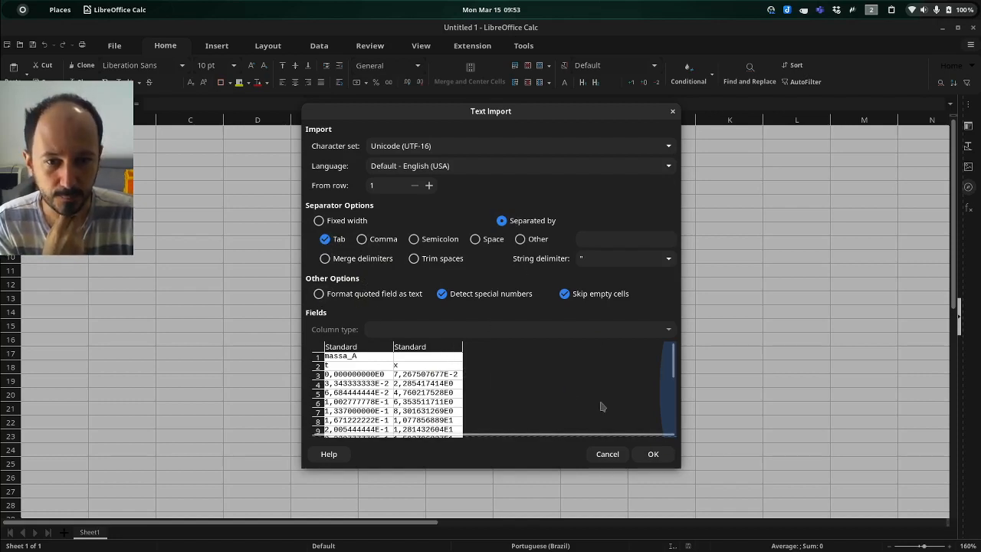
Import the pasted t and x data as tab-separated text and widen columns A and B to show the full values.
{"action": "left_click", "coordinate": [653, 454]}
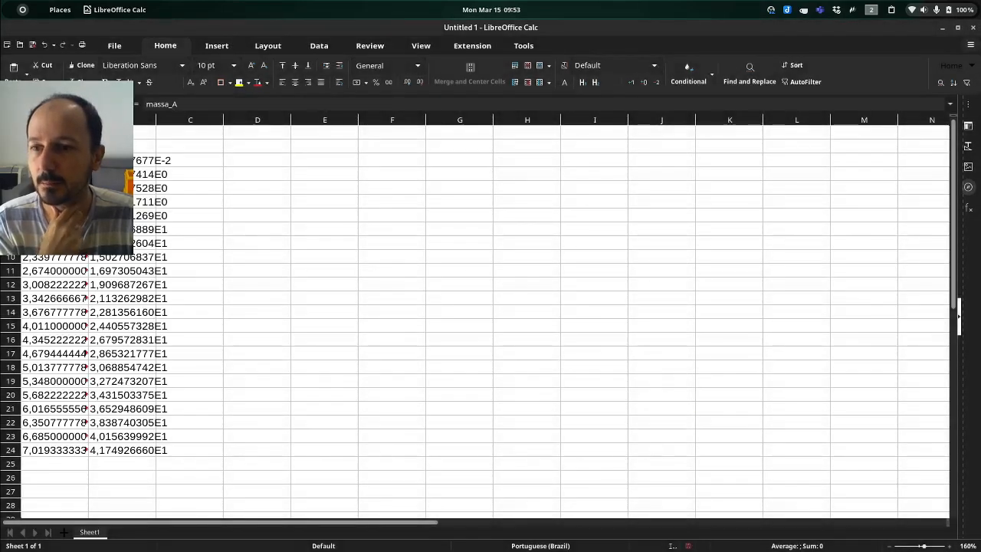
{"action": "left_click_drag", "start_coordinate": [88, 120], "coordinate": [141, 122]}
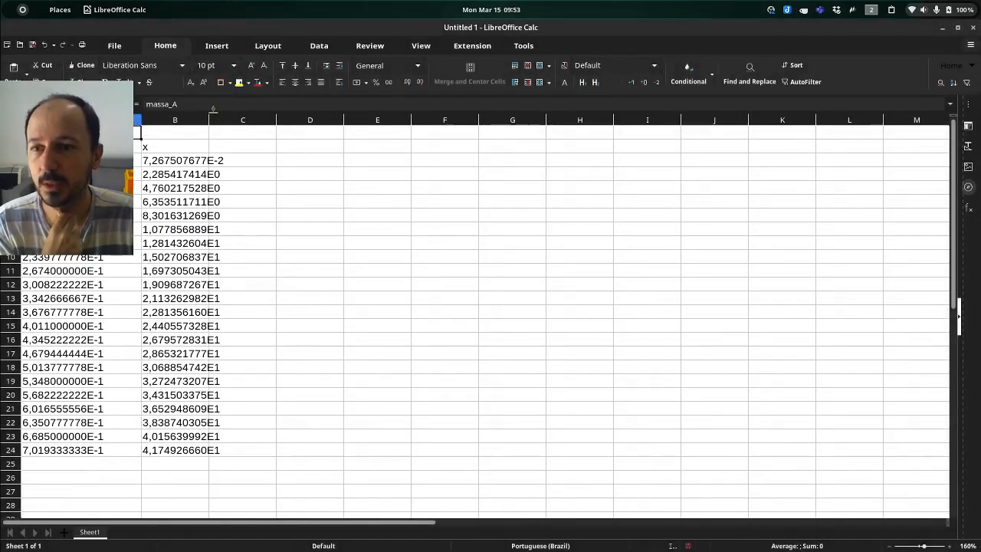
{"action": "left_click_drag", "start_coordinate": [208, 120], "coordinate": [249, 120]}
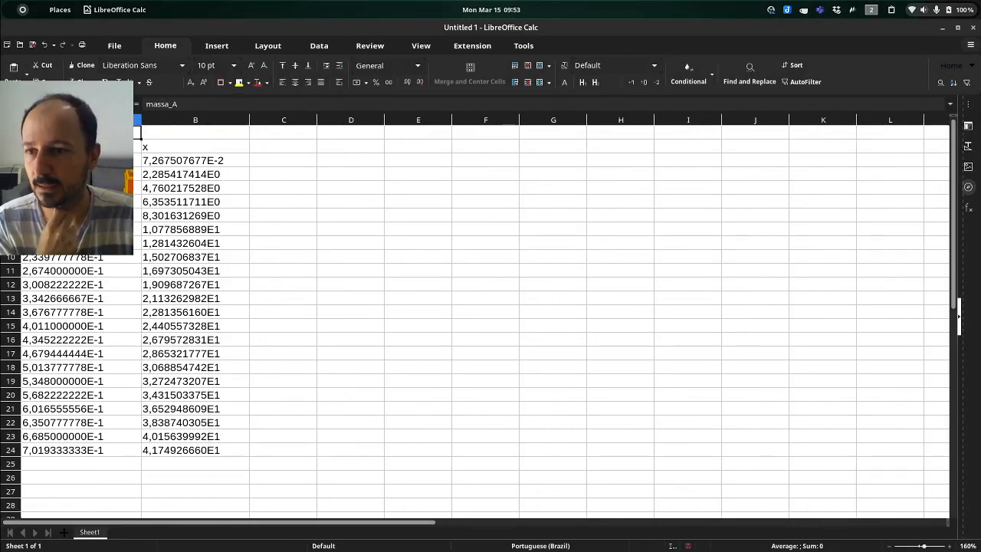
Try to apply the Number format to the imported t and x values in A3:B24, and select the range again.
{"action": "left_click_drag", "start_coordinate": [139, 161], "coordinate": [195, 452]}
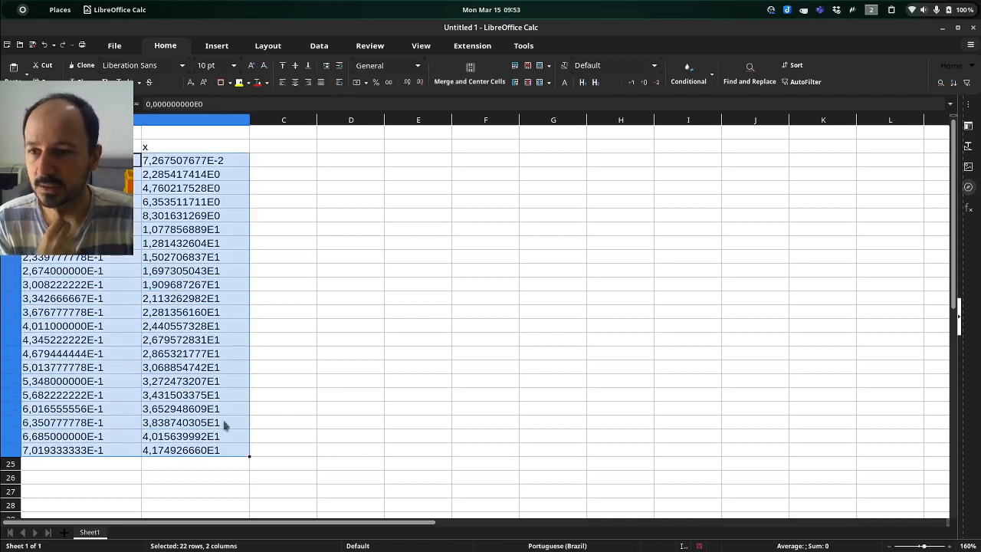
{"action": "left_click", "coordinate": [417, 67]}
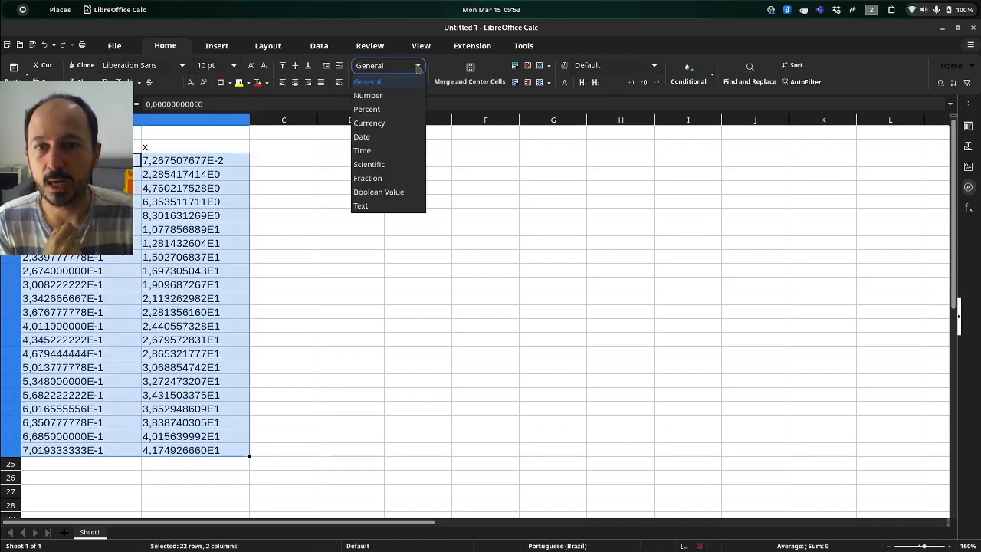
{"action": "left_click", "coordinate": [388, 96]}
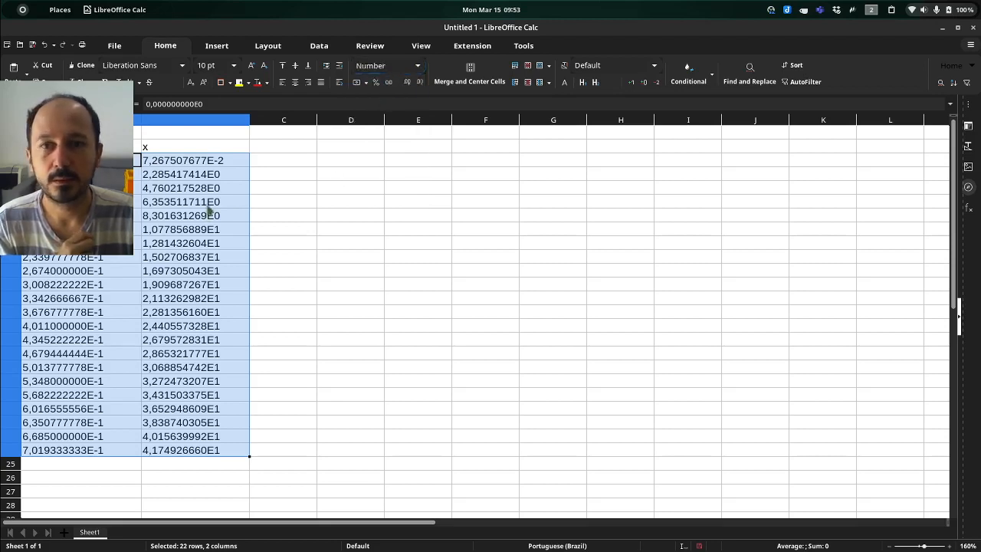
{"action": "left_click", "coordinate": [175, 188]}
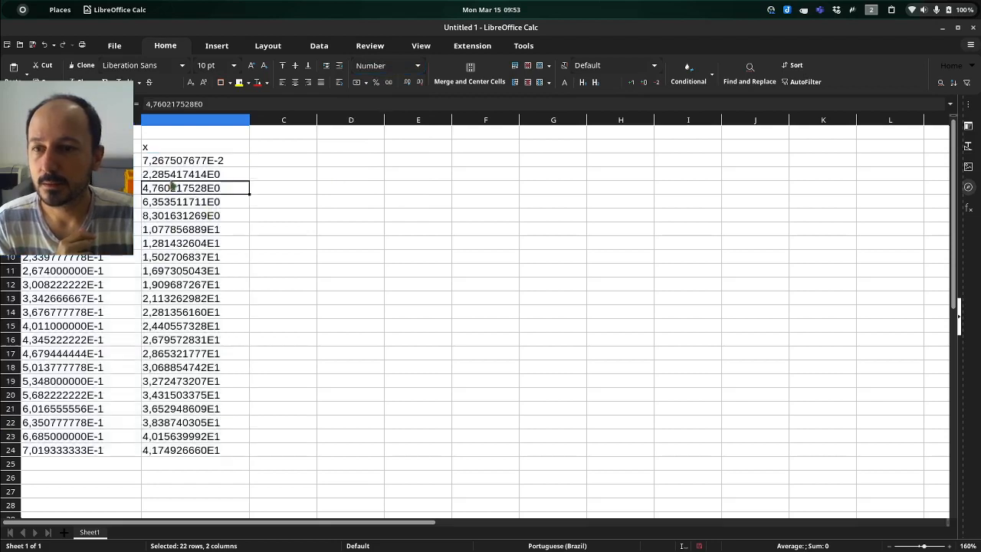
{"action": "left_click", "coordinate": [134, 165]}
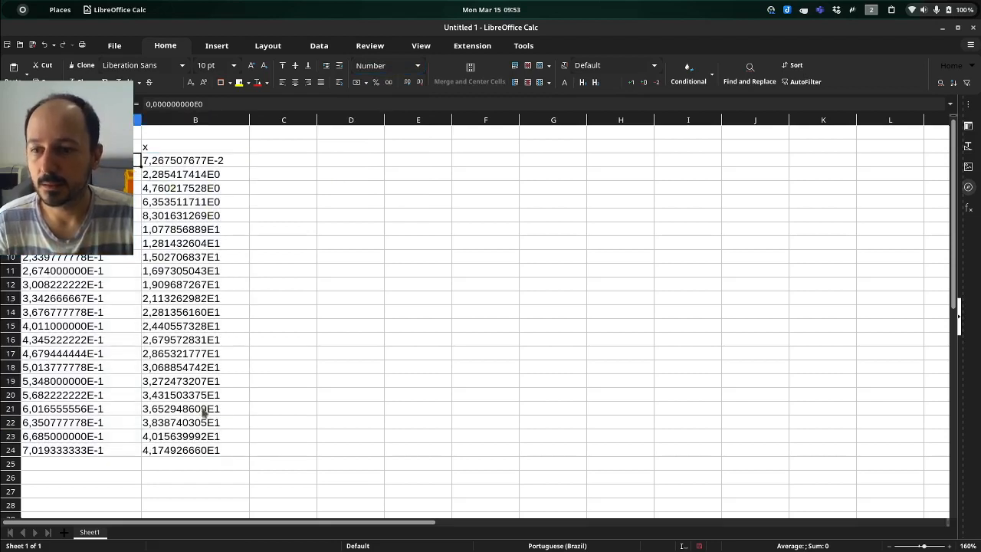
{"action": "left_click", "coordinate": [212, 451], "text": "shift"}
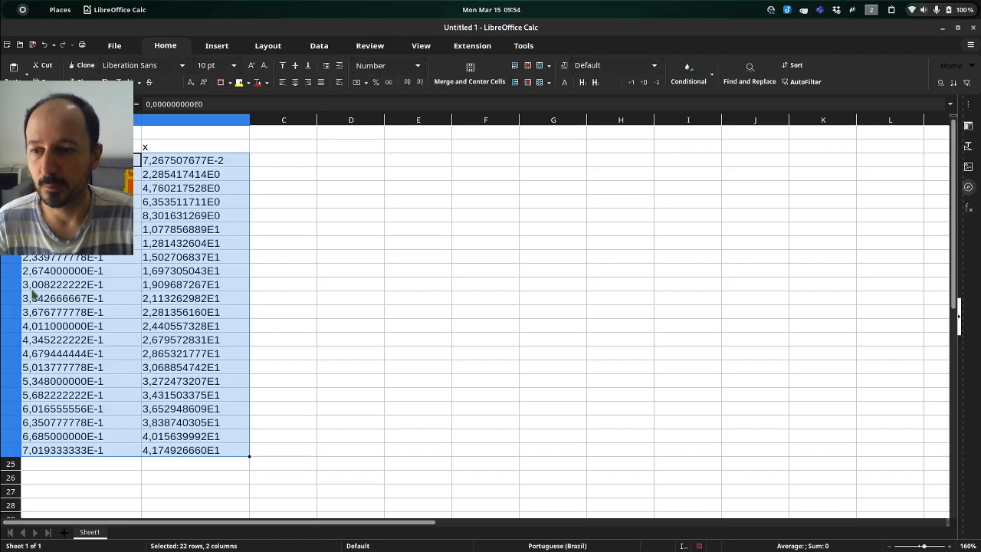
Switch to Tracker and change the interface language to English.
{"action": "key", "text": "alt+Tab"}
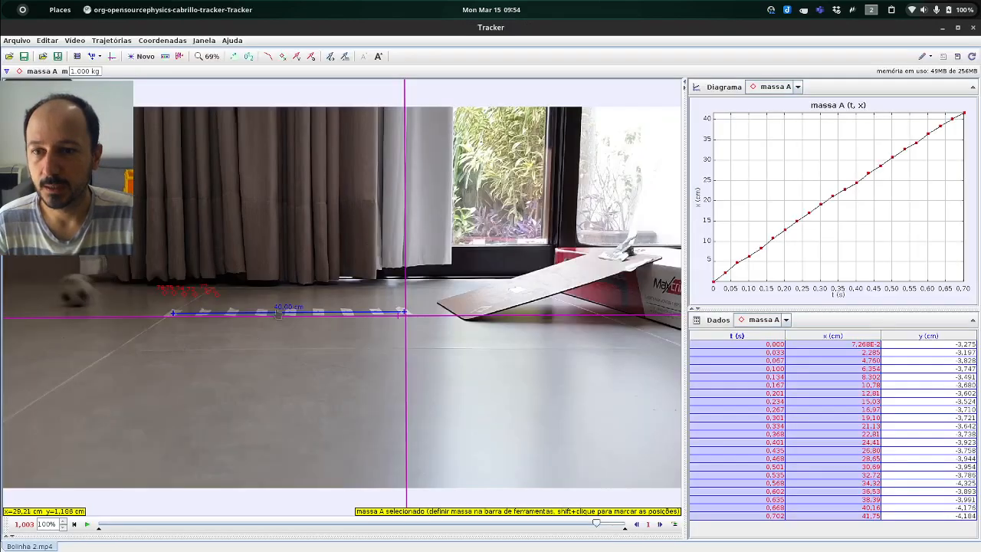
{"action": "left_click", "coordinate": [47, 40]}
{"action": "mouse_move", "coordinate": [168, 173]}
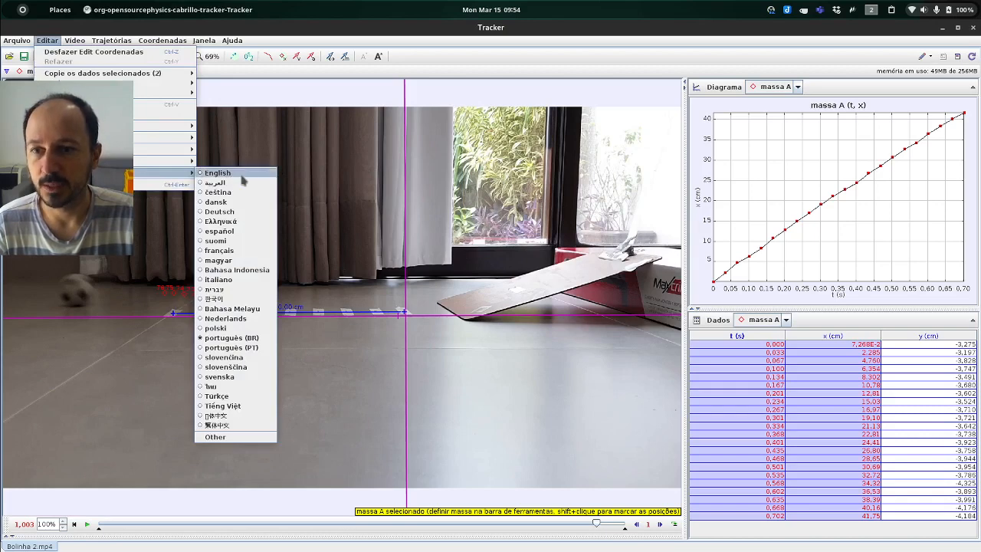
{"action": "left_click", "coordinate": [217, 173]}
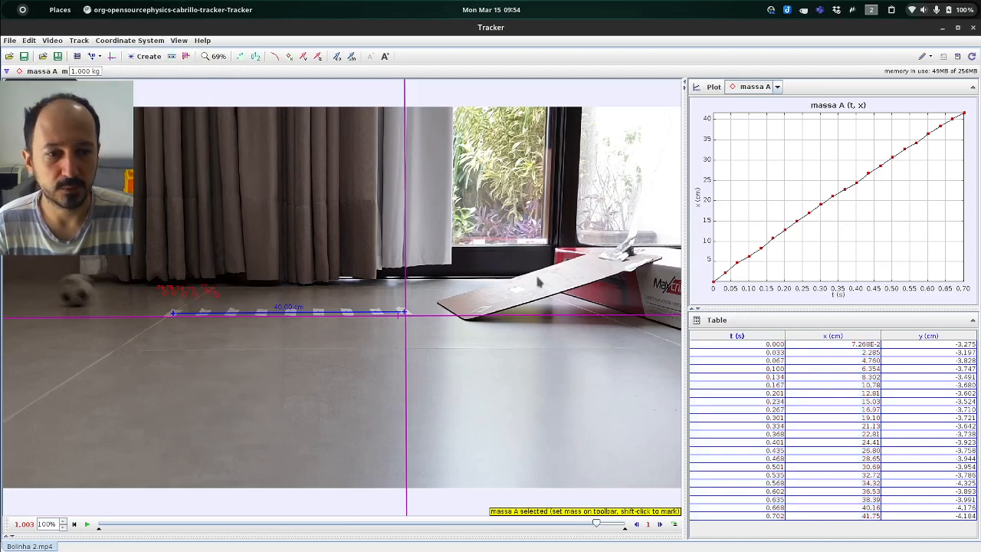
Copy every row of the t and x columns in Tracker's data table and switch back to LibreOffice Calc.
{"action": "left_click", "coordinate": [771, 346]}
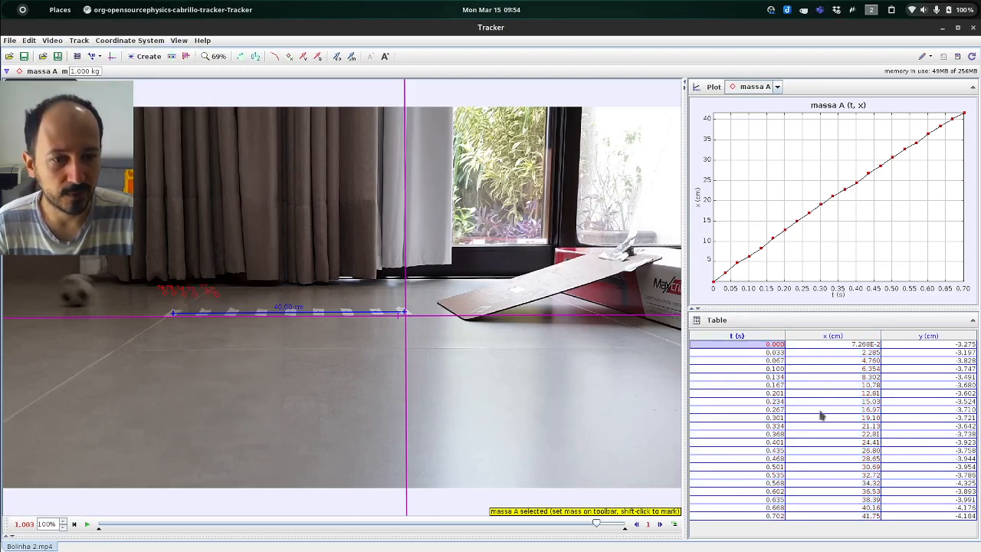
{"action": "left_click", "coordinate": [849, 516], "text": "shift"}
{"action": "key", "text": "alt+Tab"}
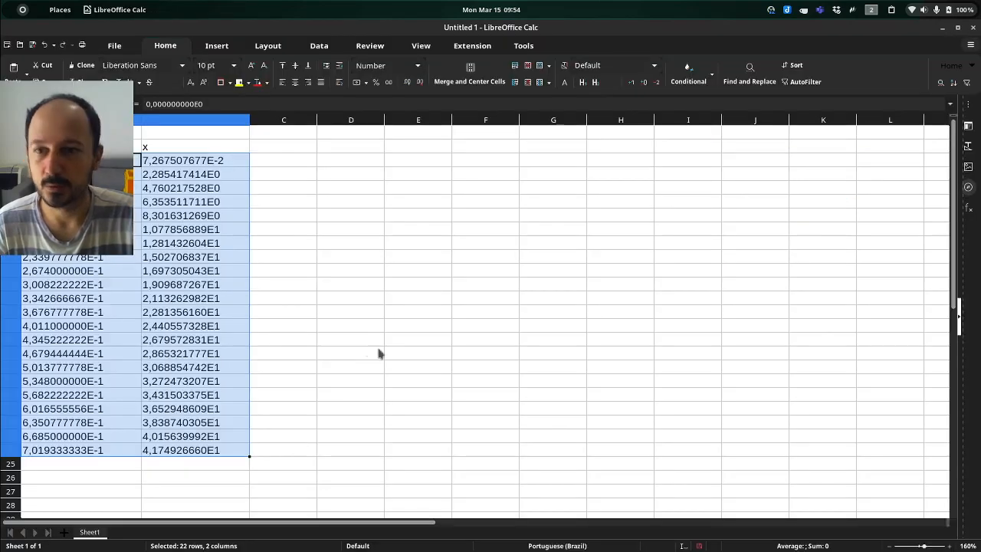
Delete all contents of the sheet.
{"action": "left_click", "coordinate": [259, 286]}
{"action": "key", "text": "ctrl+a"}
{"action": "key", "text": "ctrl+a"}
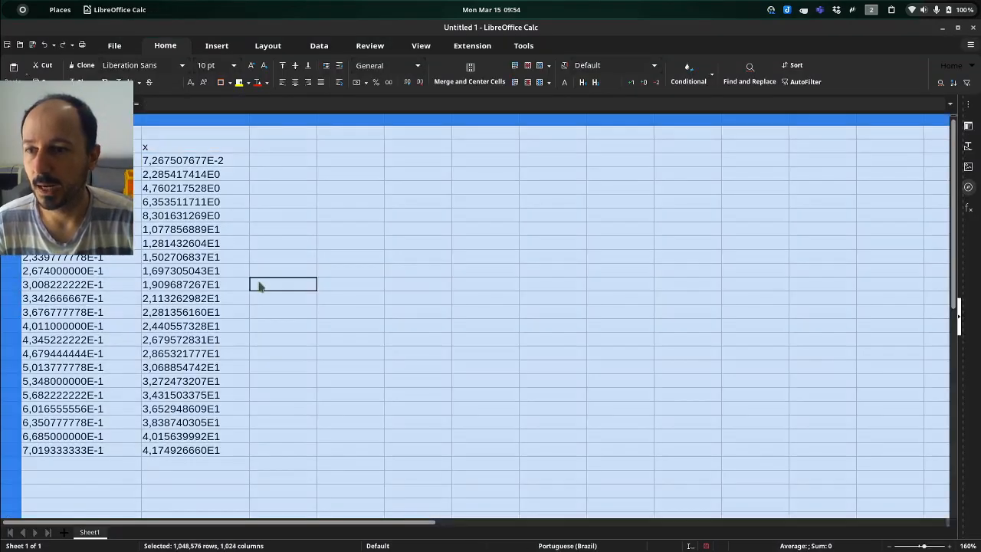
{"action": "key", "text": "Delete"}
{"action": "left_click", "coordinate": [262, 284]}
Paste the newly copied t and x data at cell A1, importing it as tab-separated text.
{"action": "left_click", "coordinate": [138, 132]}
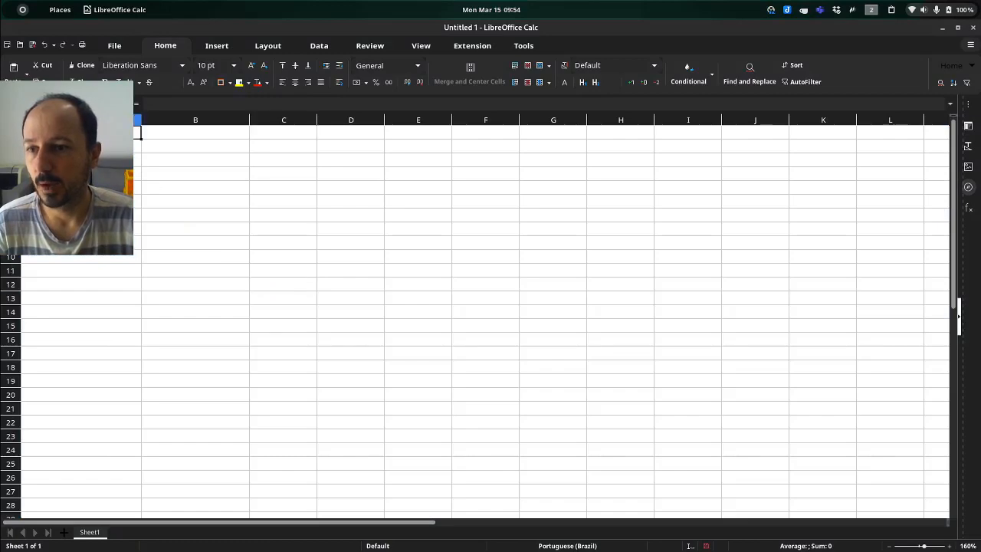
{"action": "key", "text": "ctrl+v"}
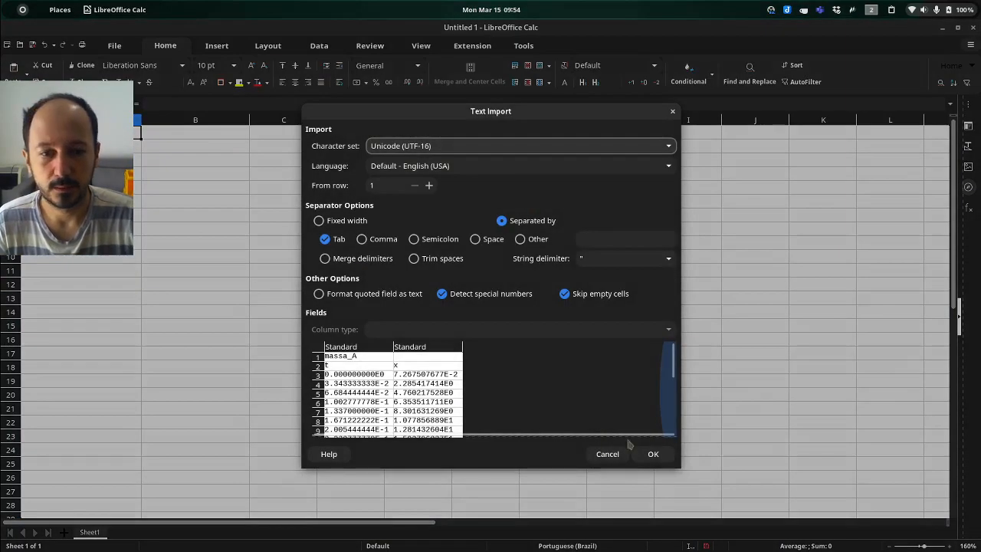
{"action": "left_click", "coordinate": [654, 454]}
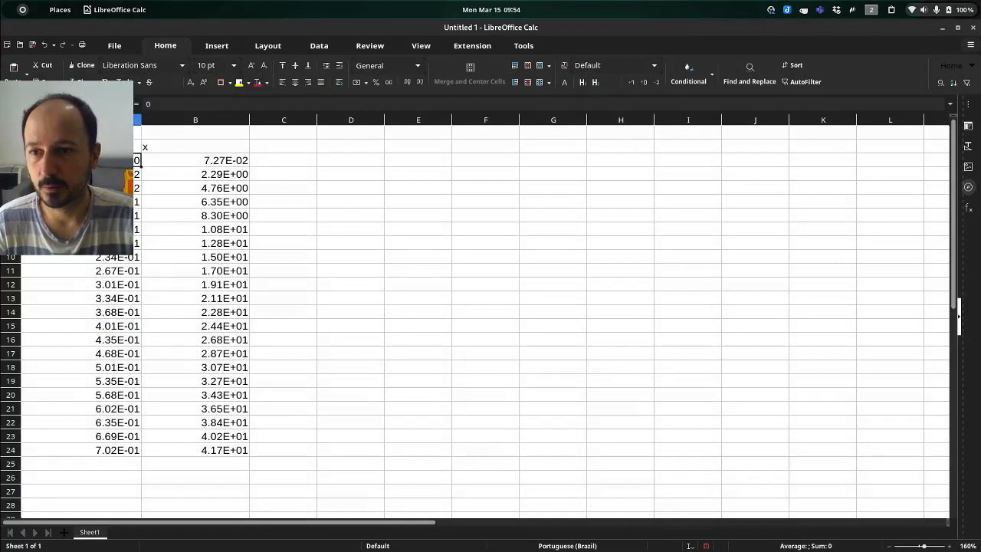
Format the t and x values in A3:B24 as Number with six decimal places.
{"action": "left_click", "coordinate": [223, 453], "text": "shift"}
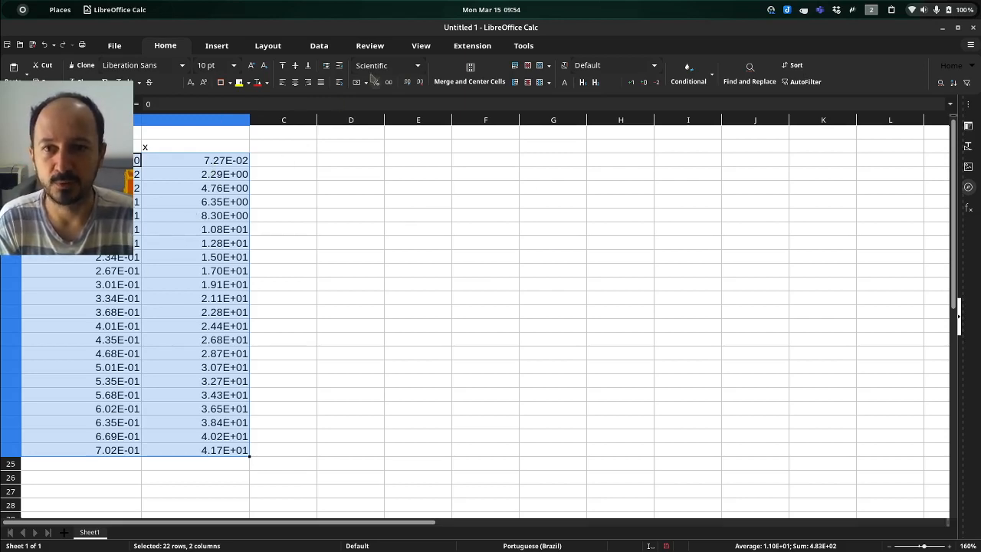
{"action": "left_click", "coordinate": [400, 69]}
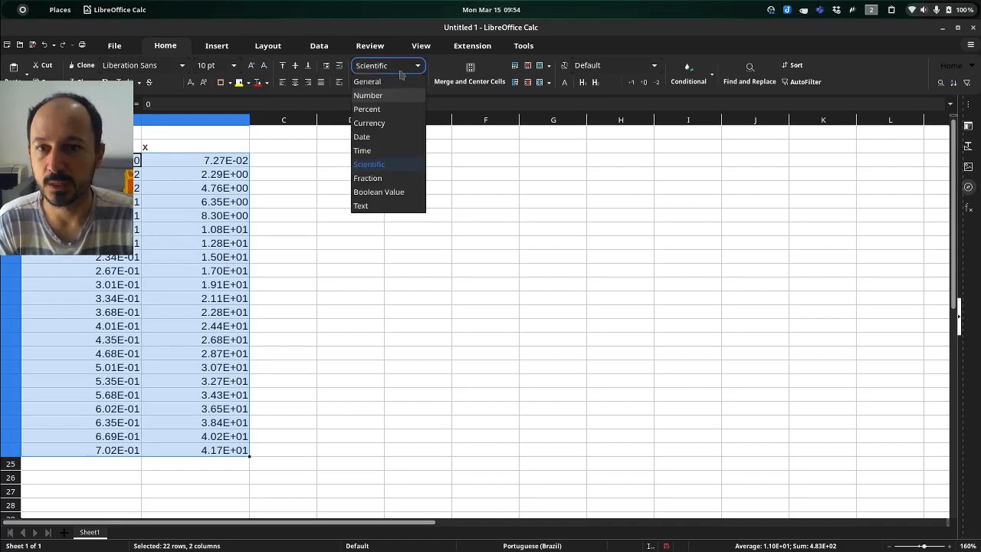
{"action": "left_click", "coordinate": [368, 95]}
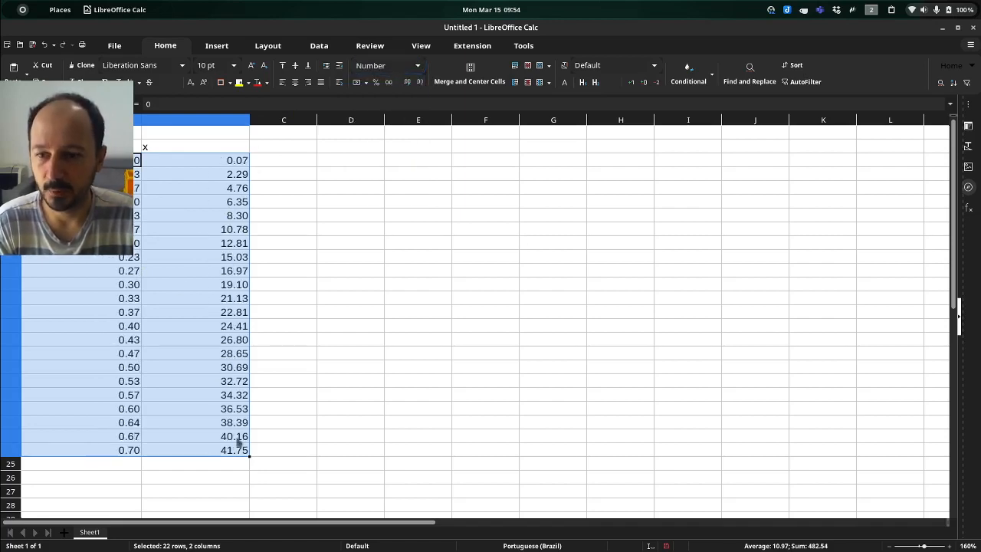
{"action": "left_click", "coordinate": [411, 82]}
{"action": "left_click", "coordinate": [410, 82]}
{"action": "left_click", "coordinate": [410, 82]}
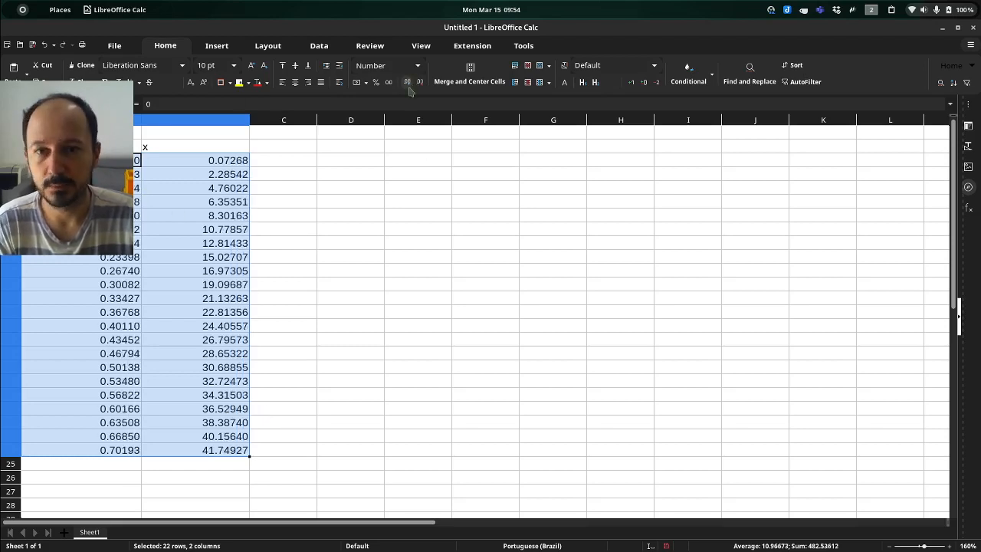
{"action": "left_click", "coordinate": [409, 82]}
{"action": "left_click", "coordinate": [296, 228]}
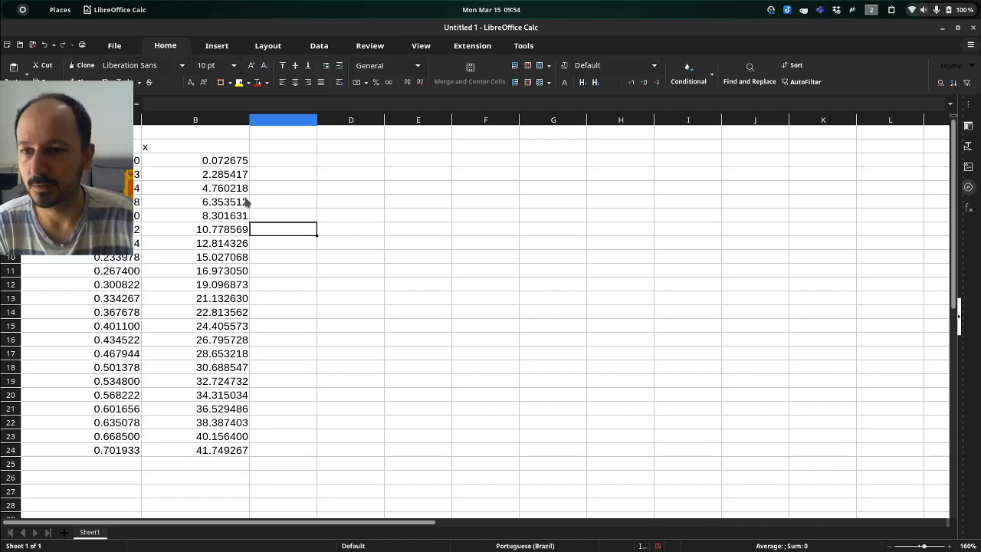
Copy the numeric t and x values without their headers, and deselect the range.
{"action": "left_click", "coordinate": [94, 160]}
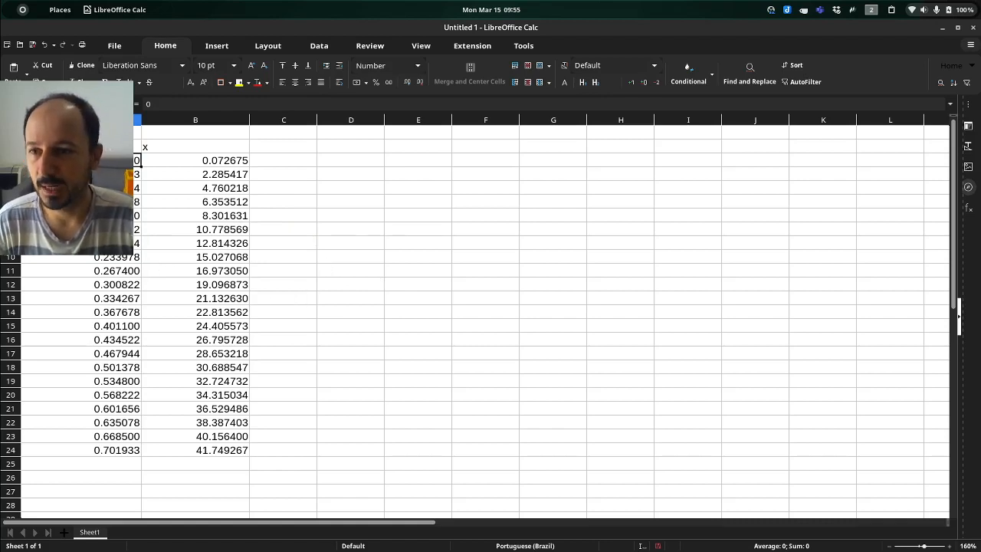
{"action": "left_click", "coordinate": [225, 455], "text": "shift"}
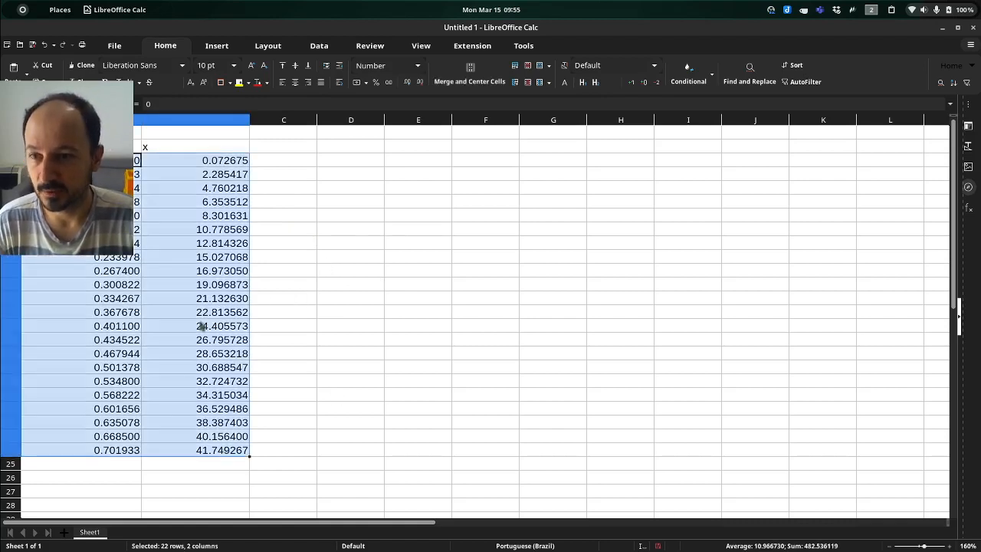
{"action": "key", "text": "ctrl+c"}
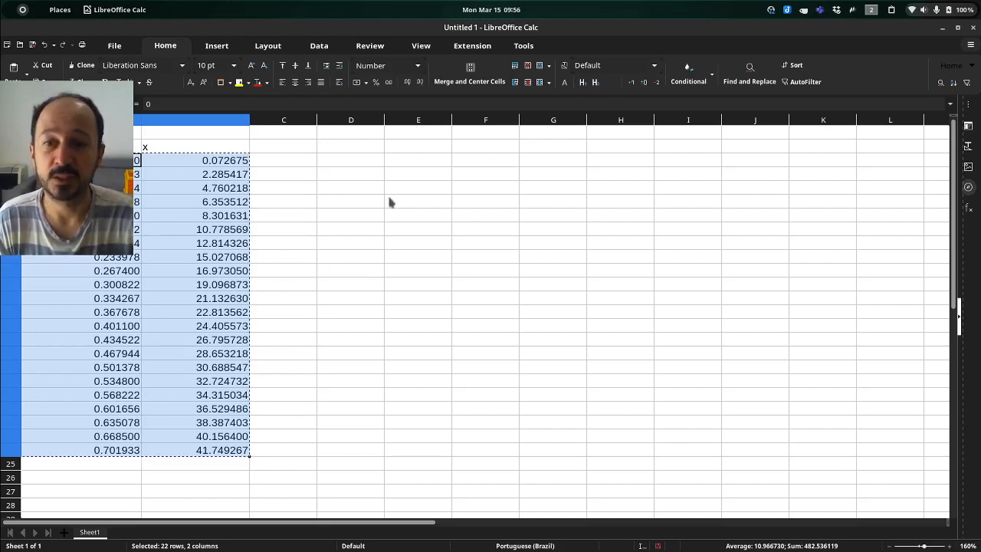
{"action": "left_click", "coordinate": [306, 218]}
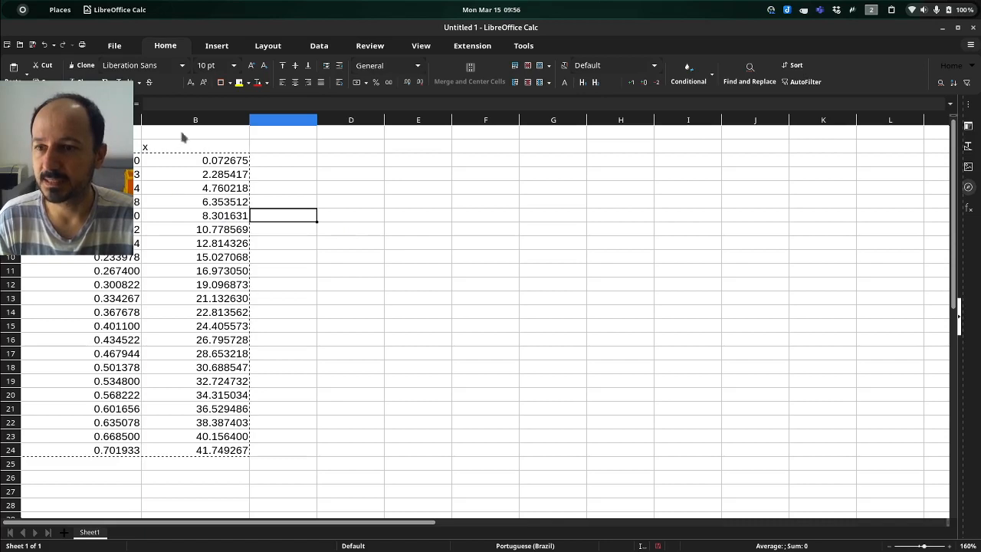
{"action": "left_click", "coordinate": [92, 132]}
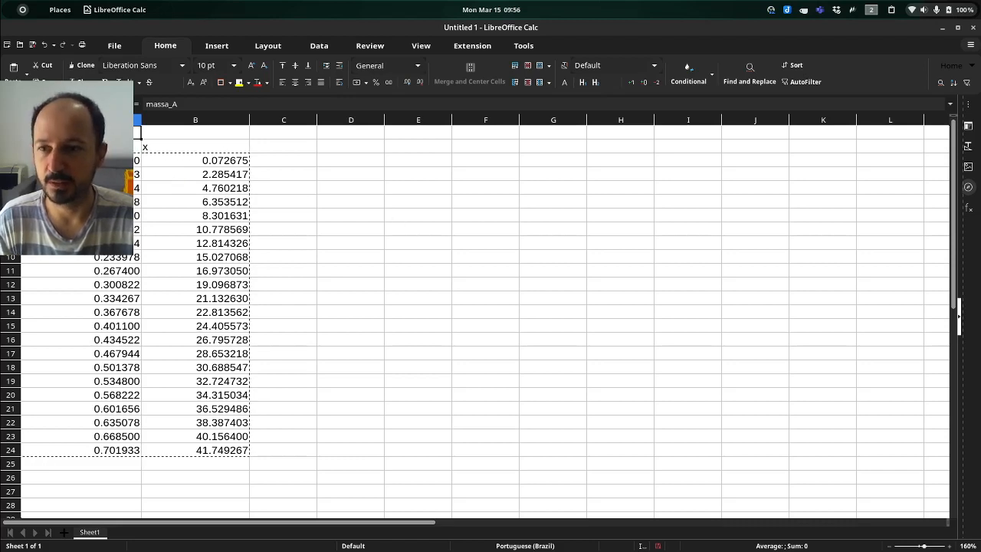
Select the range A3:B24 again and copy its values.
{"action": "left_click", "coordinate": [115, 161]}
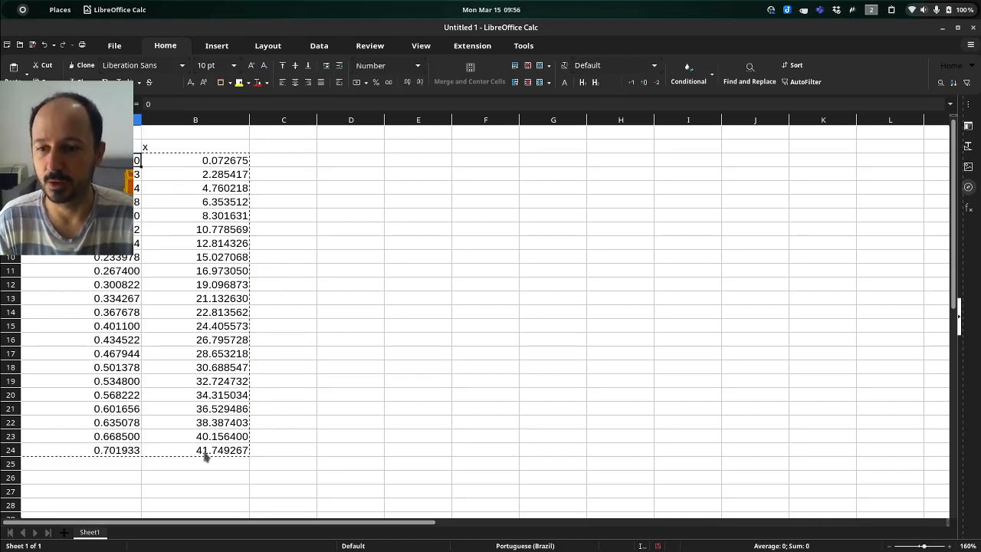
{"action": "left_click", "coordinate": [222, 451], "text": "shift"}
{"action": "key", "text": "ctrl+c"}
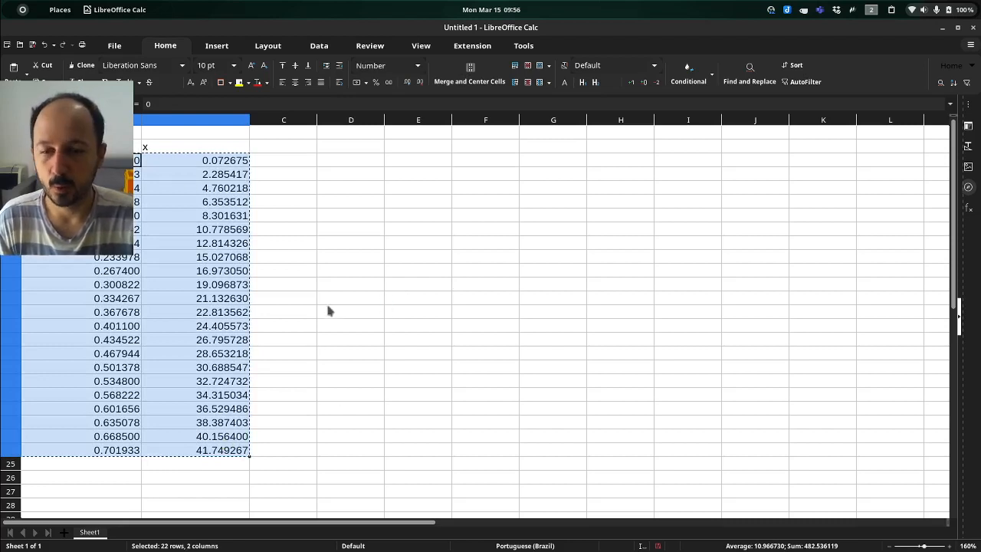
Switch to SciDAVis, paste the copied t and x values into Tabela1 from the first row, and check the pasted rows.
{"action": "key", "text": "alt+Tab"}
{"action": "key", "text": "alt+Tab"}
{"action": "key", "text": "alt+Tab"}
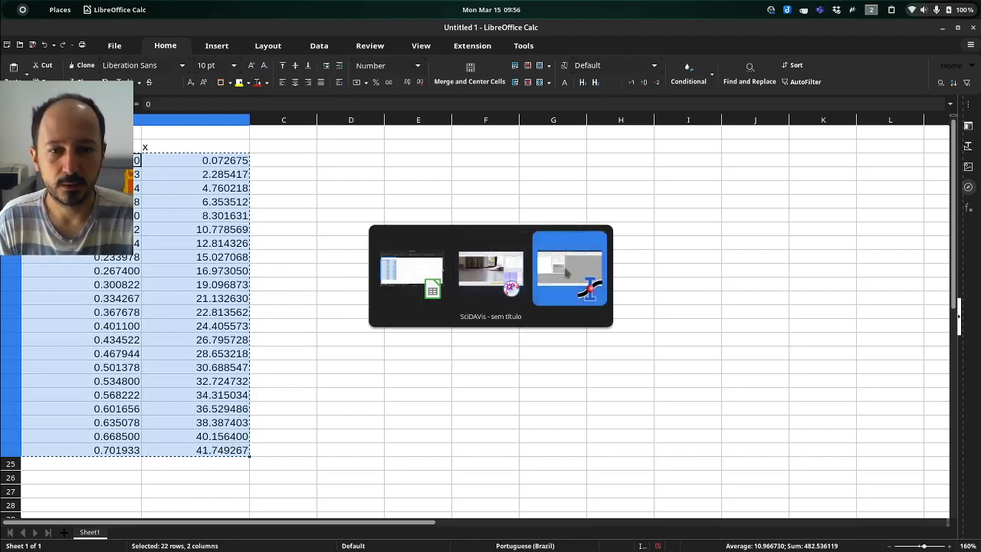
{"action": "key", "text": "alt+Tab"}
{"action": "key", "text": "alt+Tab"}
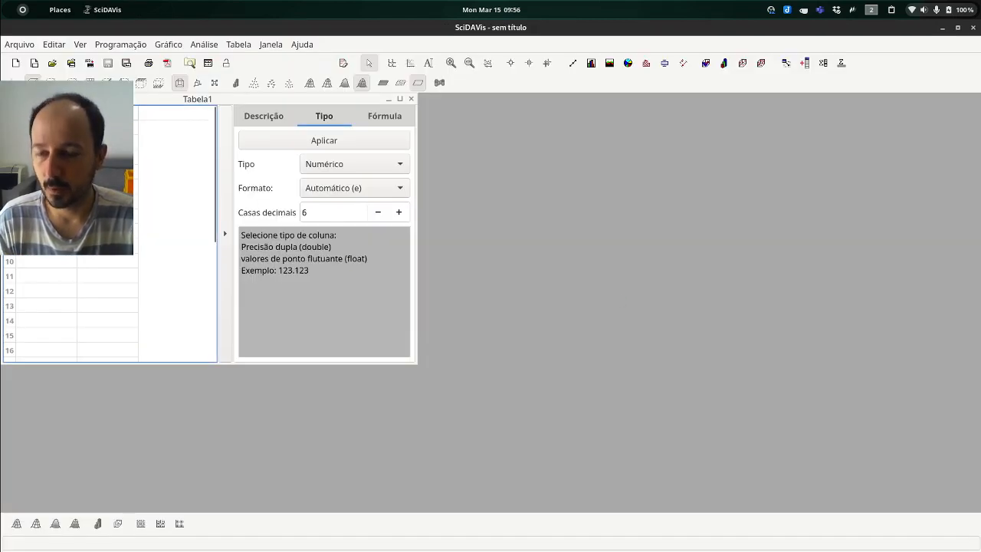
{"action": "key", "text": "ctrl+v"}
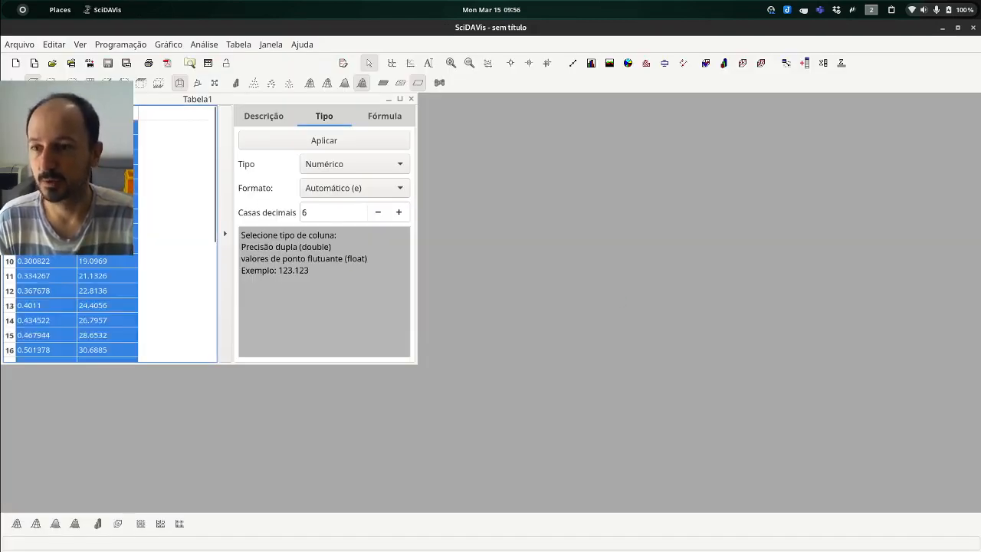
{"action": "scroll", "coordinate": [131, 320], "scroll_direction": "down", "scroll_amount": 5}
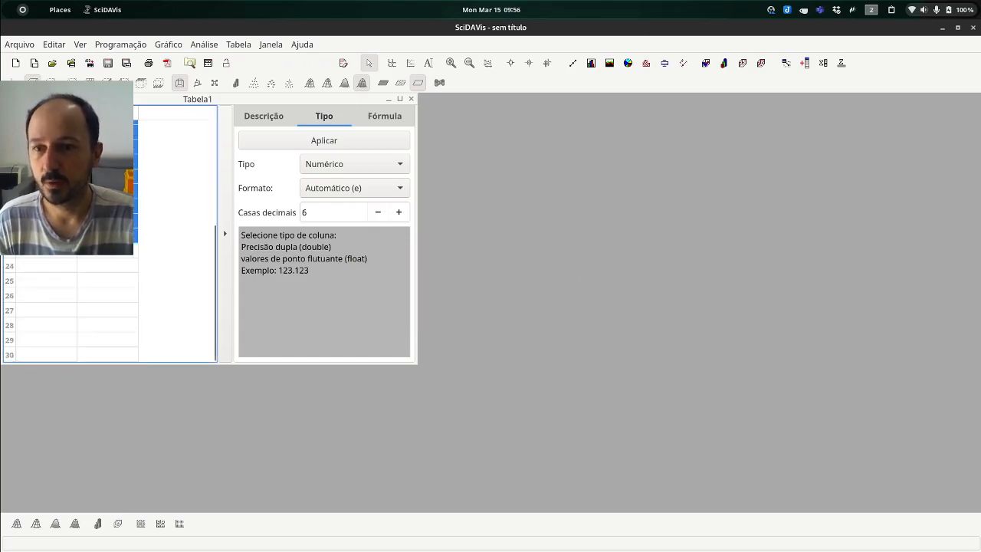
{"action": "scroll", "coordinate": [132, 320], "scroll_direction": "up", "scroll_amount": 5}
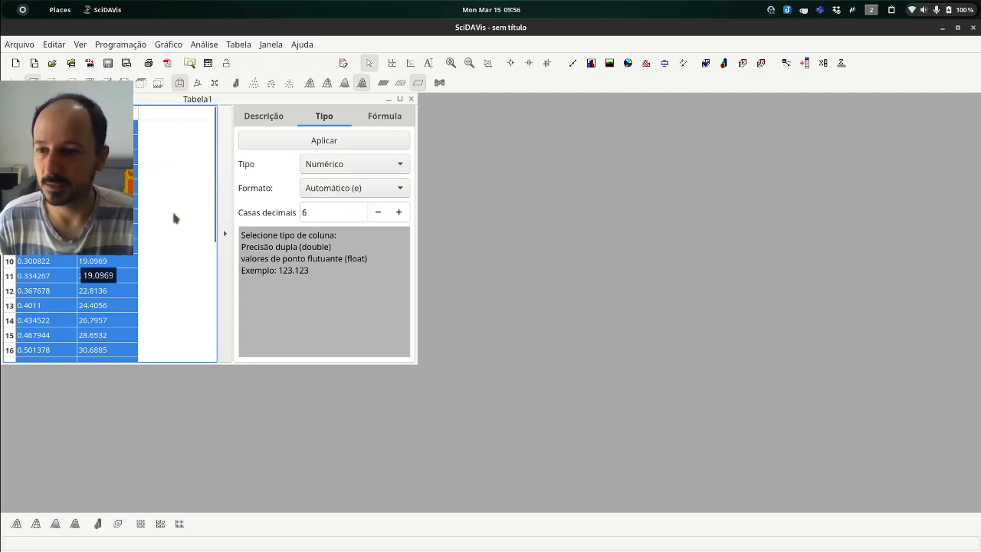
Hide the column options of Tabela1, narrow its window to the two columns, and plot the selected data as a Dispersão graph.
{"action": "left_click", "coordinate": [222, 230]}
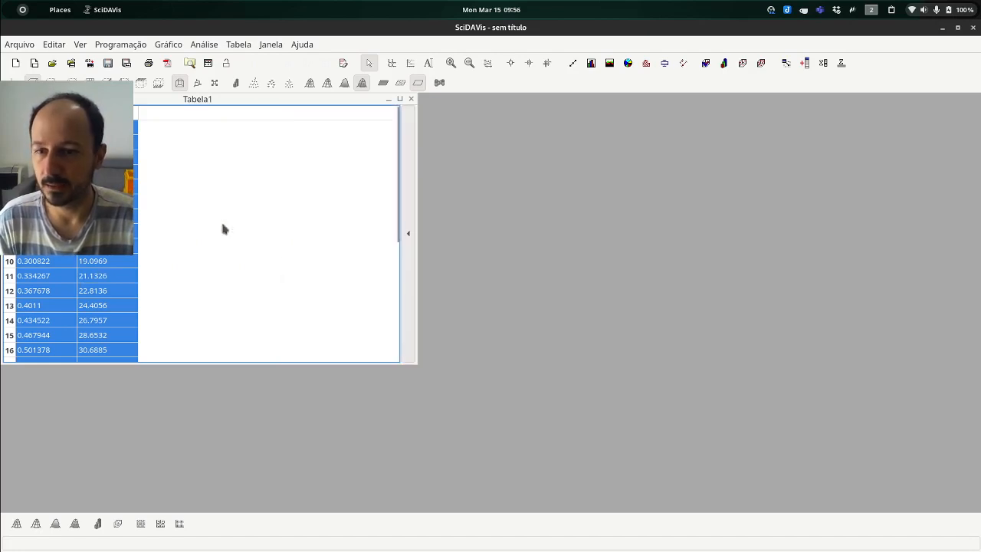
{"action": "left_click_drag", "start_coordinate": [415, 208], "coordinate": [167, 234]}
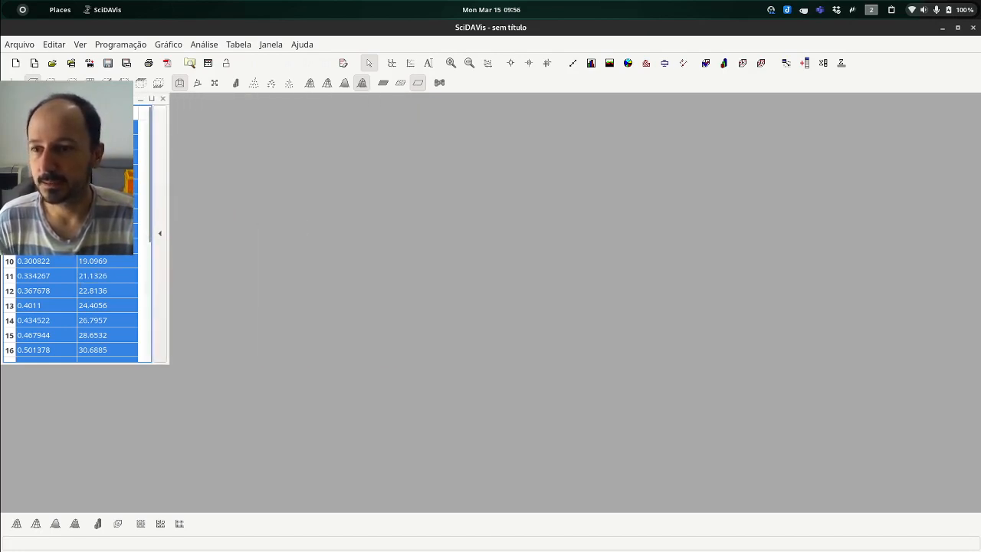
{"action": "left_click", "coordinate": [573, 63]}
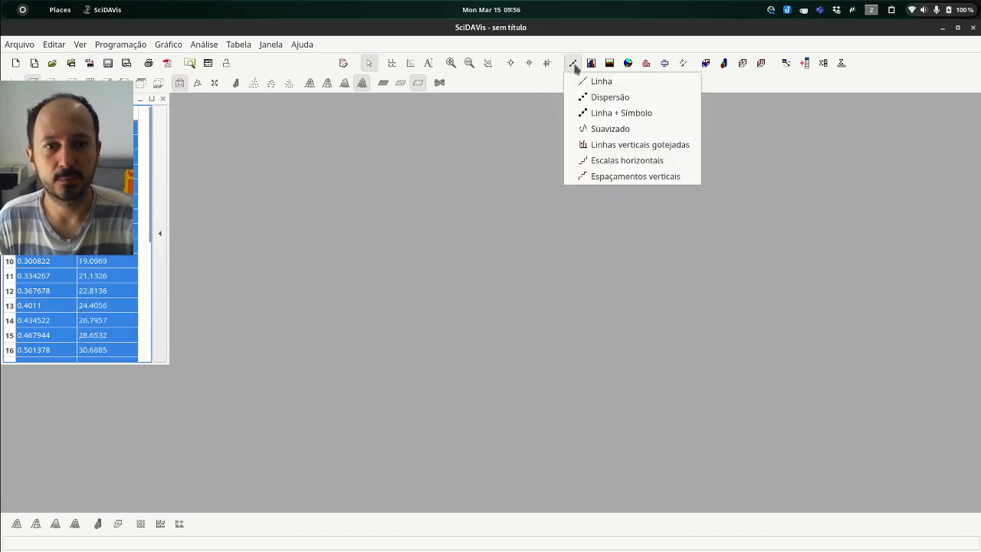
{"action": "left_click", "coordinate": [610, 98]}
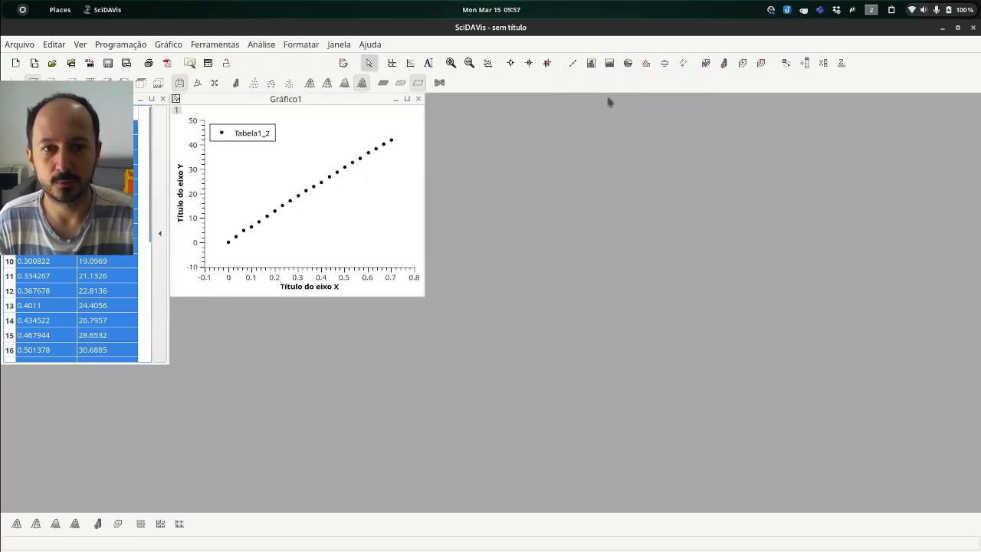
Arrange the Tabela1 and Gráfico1 windows side by side in the workspace, clear of each other.
{"action": "left_click_drag", "start_coordinate": [343, 103], "coordinate": [394, 130]}
{"action": "double_click", "coordinate": [394, 130]}
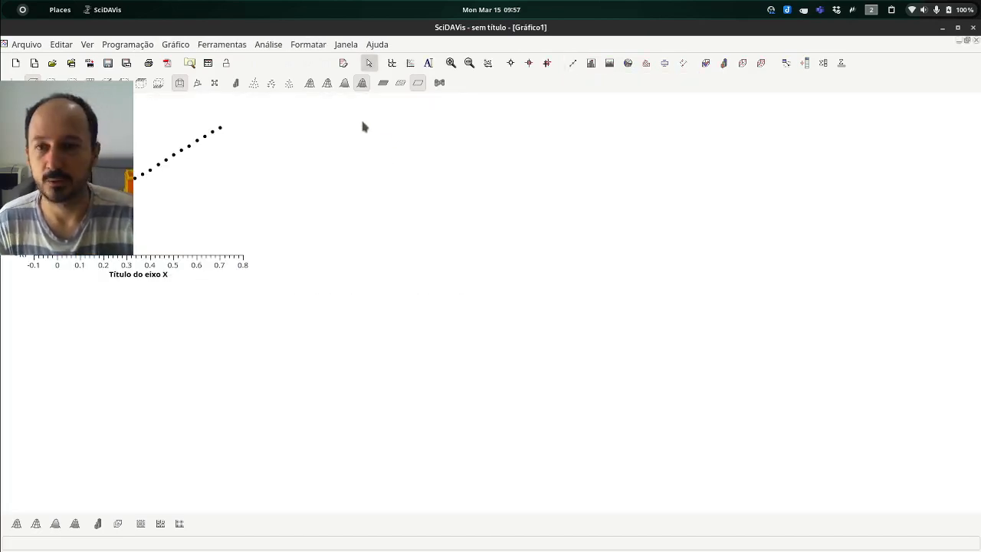
{"action": "left_click", "coordinate": [967, 41]}
{"action": "left_click_drag", "start_coordinate": [369, 125], "coordinate": [508, 118]}
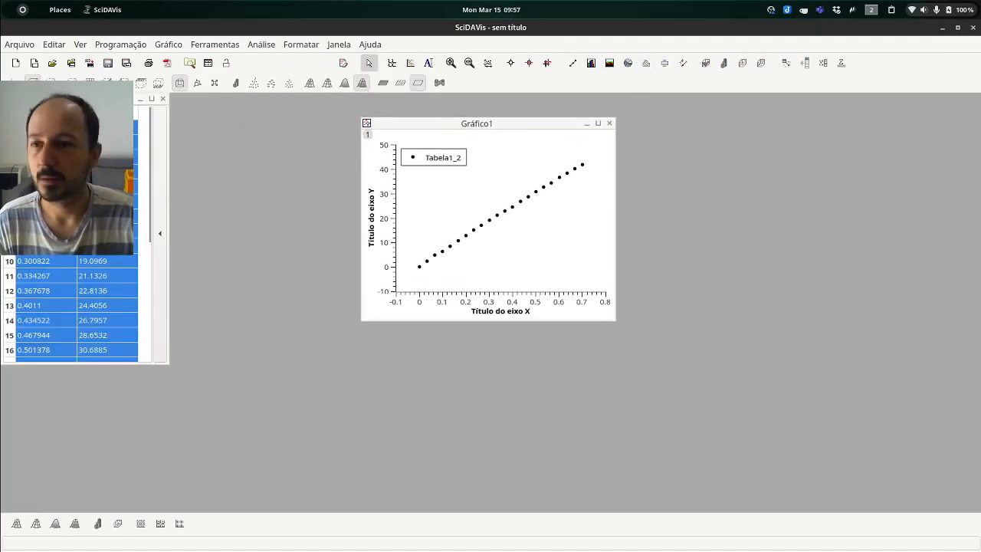
{"action": "left_click_drag", "start_coordinate": [79, 103], "coordinate": [229, 129]}
{"action": "left_click_drag", "start_coordinate": [451, 131], "coordinate": [423, 136]}
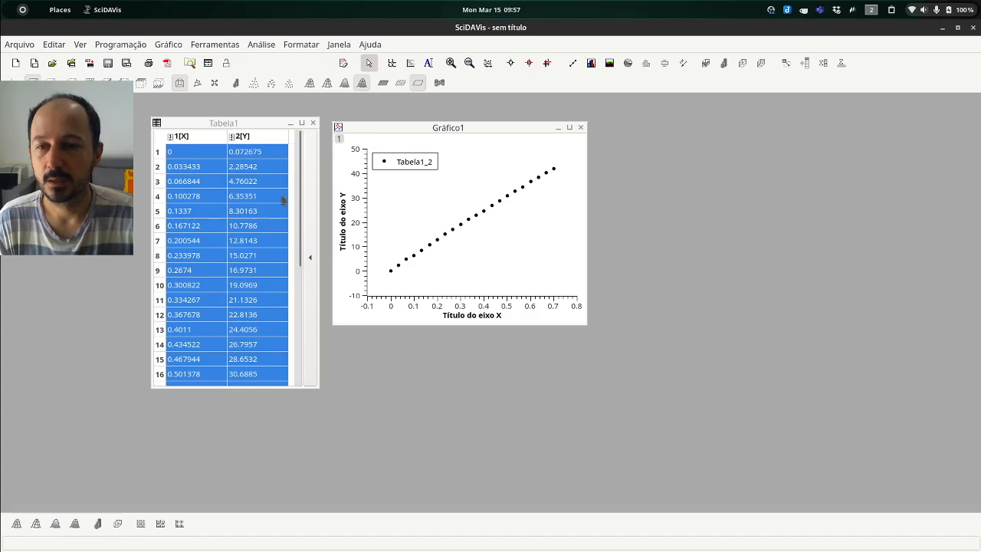
{"action": "key", "text": "alt+Tab"}
{"action": "key", "text": "alt+Tab"}
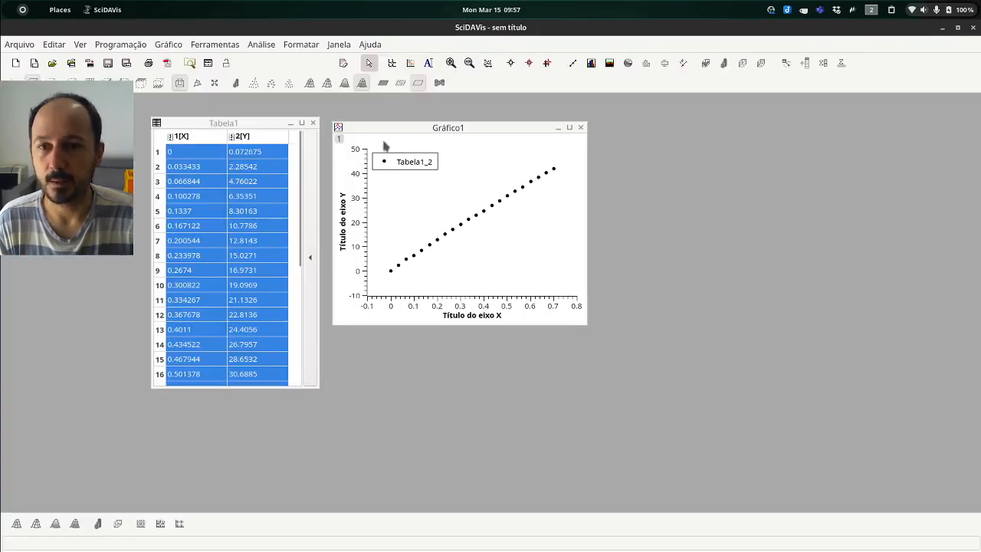
{"action": "left_click_drag", "start_coordinate": [398, 130], "coordinate": [396, 127]}
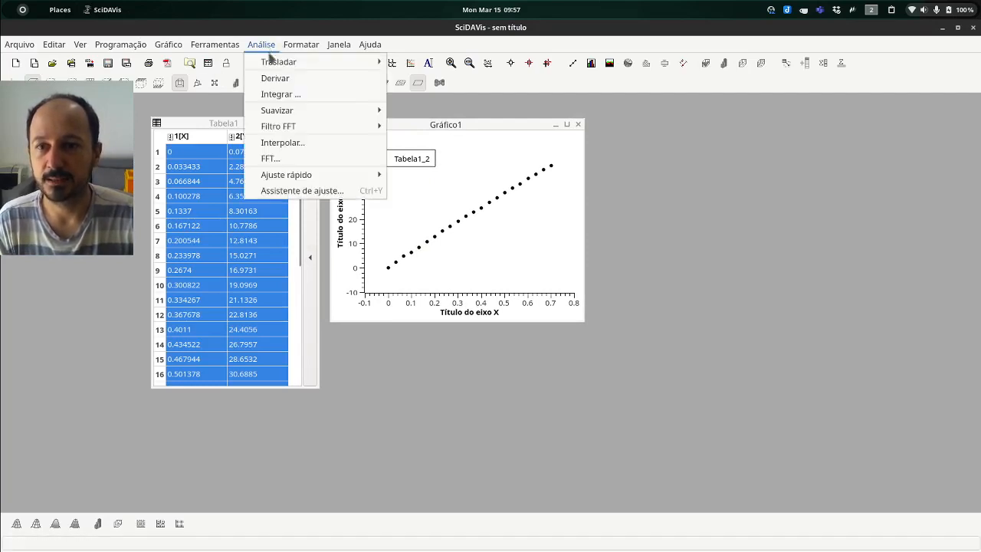
Fit Tabela1_2 with a polynomial regression of order 1, showing the formula on the graph.
{"action": "mouse_move", "coordinate": [319, 177]}
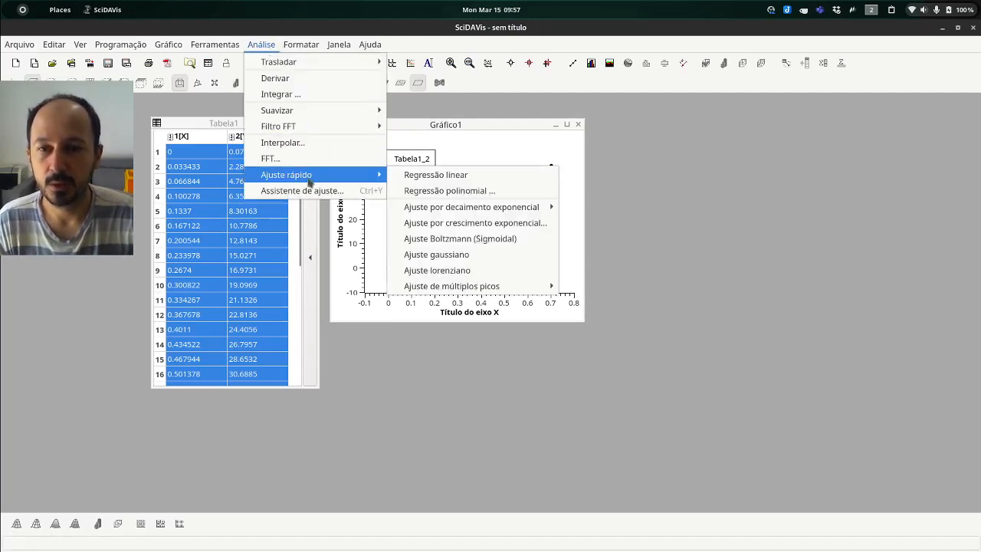
{"action": "left_click", "coordinate": [438, 195]}
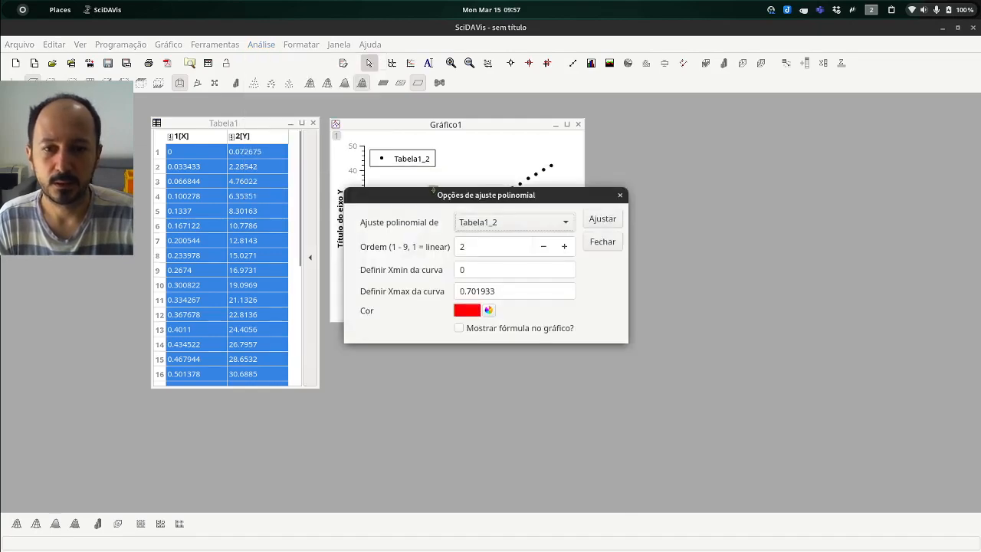
{"action": "left_click_drag", "start_coordinate": [450, 201], "coordinate": [594, 218]}
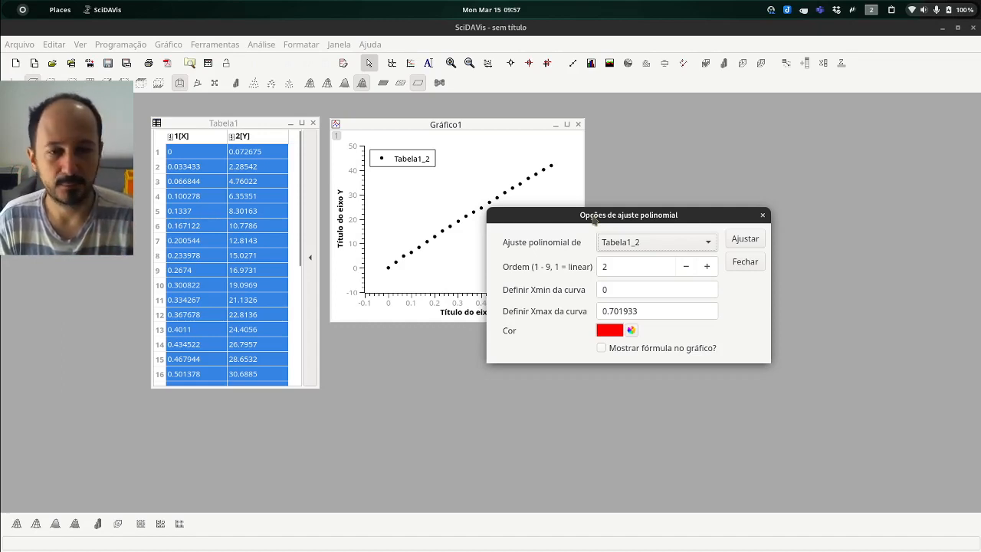
{"action": "left_click", "coordinate": [686, 266]}
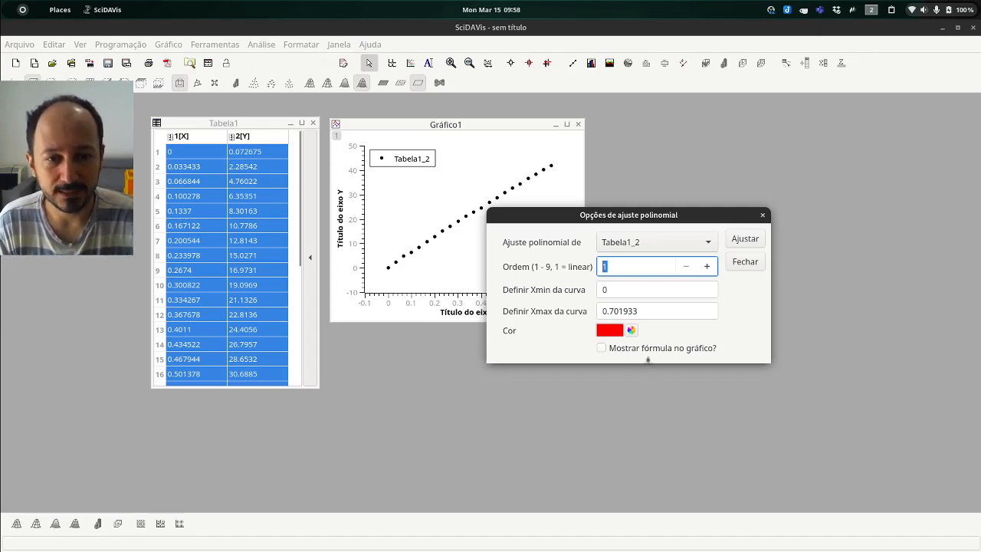
{"action": "left_click", "coordinate": [603, 349]}
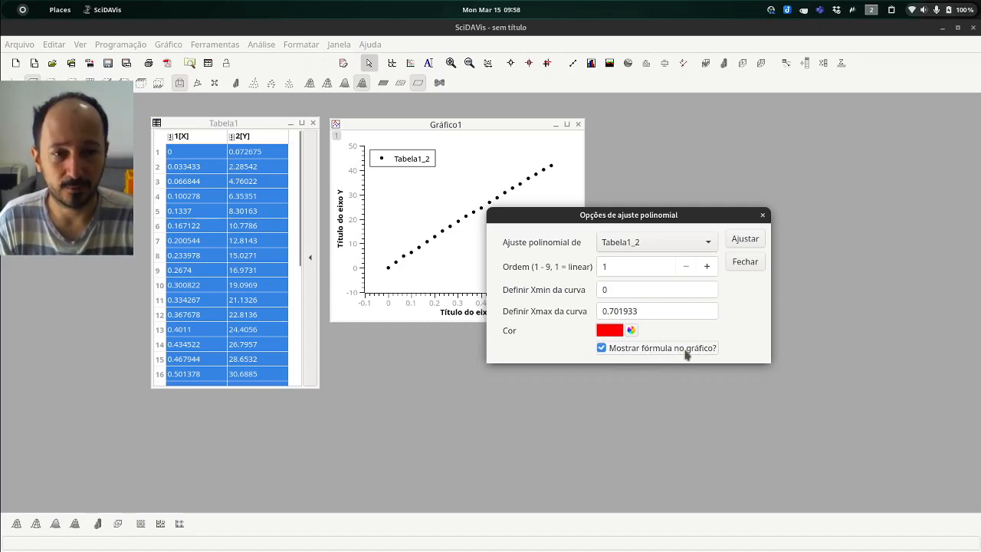
{"action": "left_click", "coordinate": [745, 240]}
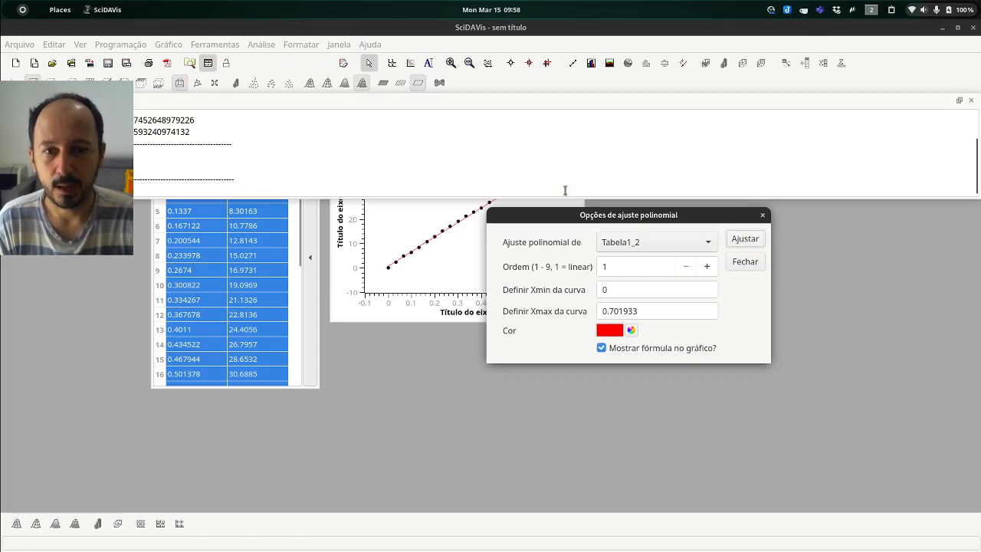
{"action": "left_click_drag", "start_coordinate": [593, 216], "coordinate": [691, 265]}
{"action": "left_click", "coordinate": [480, 268]}
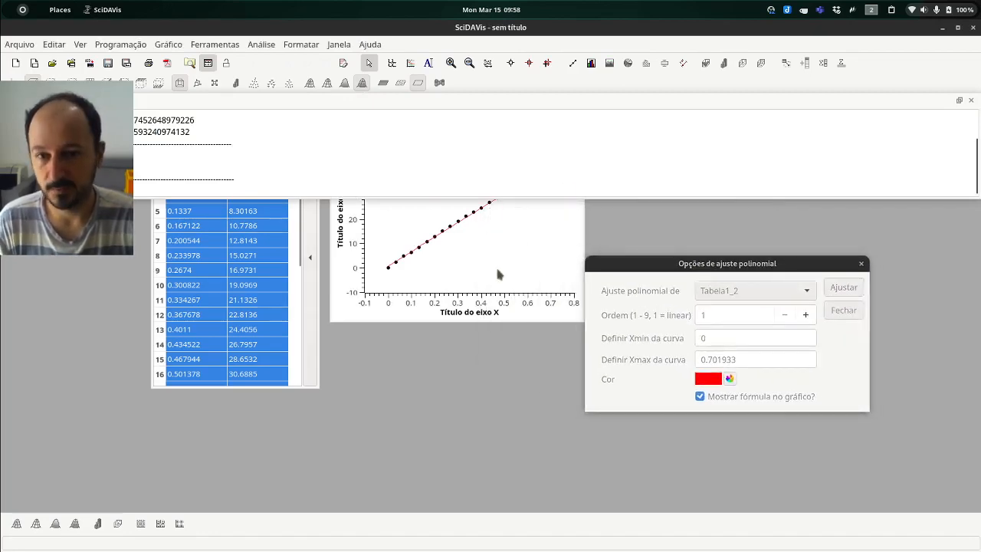
{"action": "left_click_drag", "start_coordinate": [497, 270], "coordinate": [504, 300]}
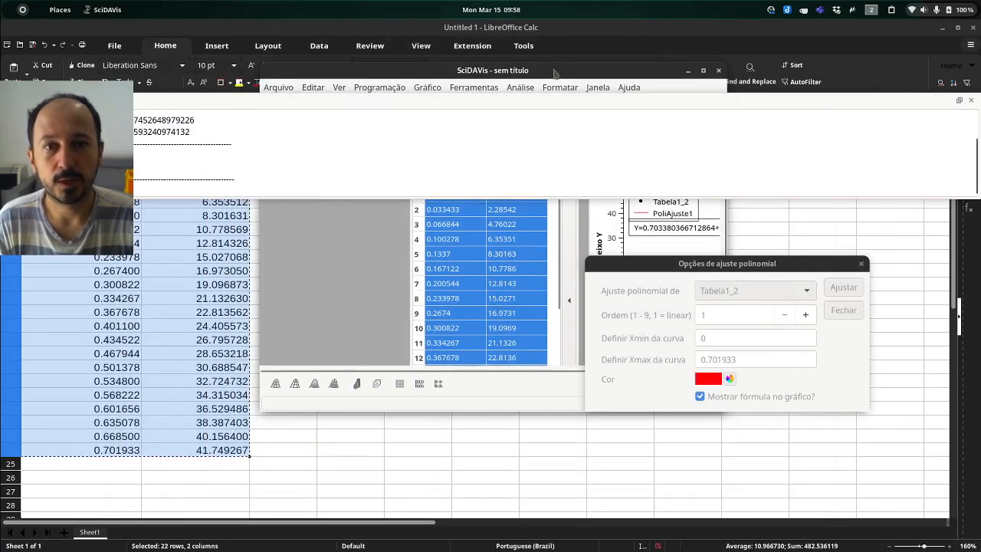
{"action": "left_click_drag", "start_coordinate": [555, 73], "coordinate": [537, 97]}
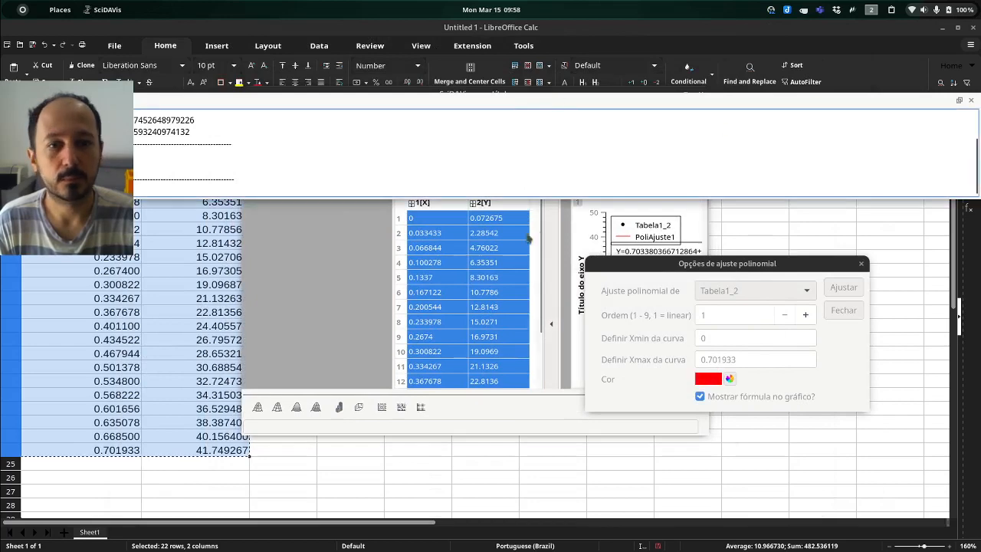
{"action": "left_click_drag", "start_coordinate": [528, 239], "coordinate": [538, 214]}
{"action": "double_click", "coordinate": [566, 74]}
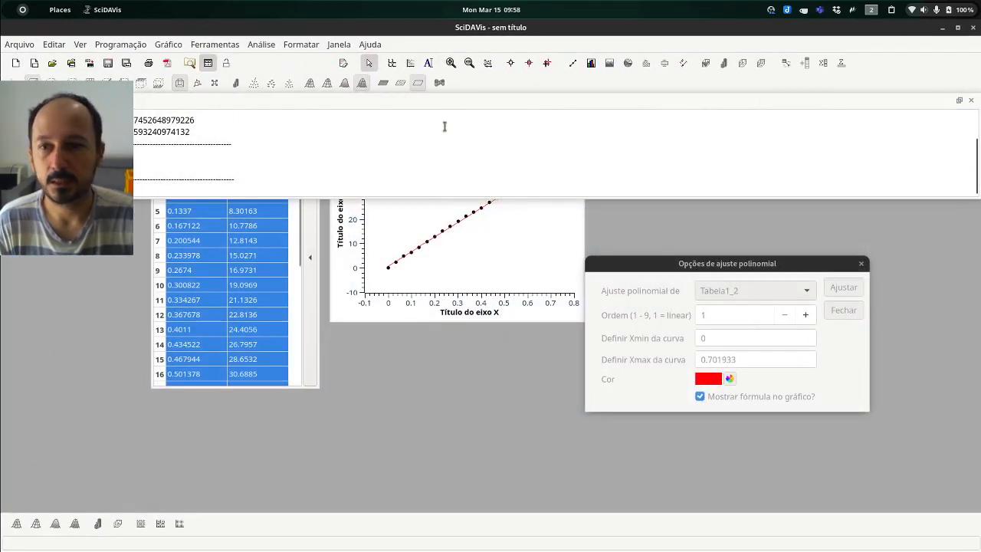
Shrink the results log so the whole graph can be seen, and close the polynomial fit options.
{"action": "left_click", "coordinate": [959, 100]}
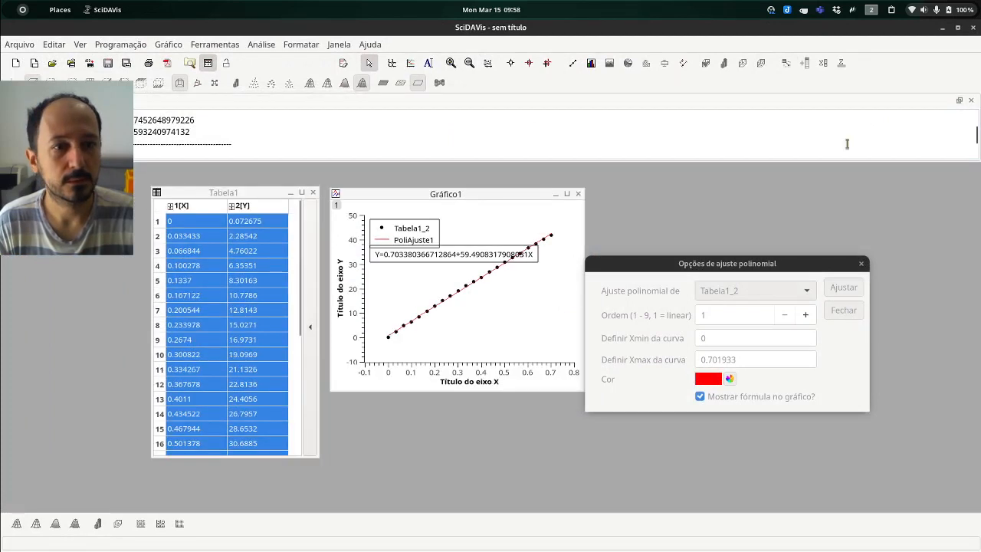
{"action": "left_click_drag", "start_coordinate": [478, 191], "coordinate": [472, 198]}
{"action": "left_click_drag", "start_coordinate": [701, 264], "coordinate": [709, 235]}
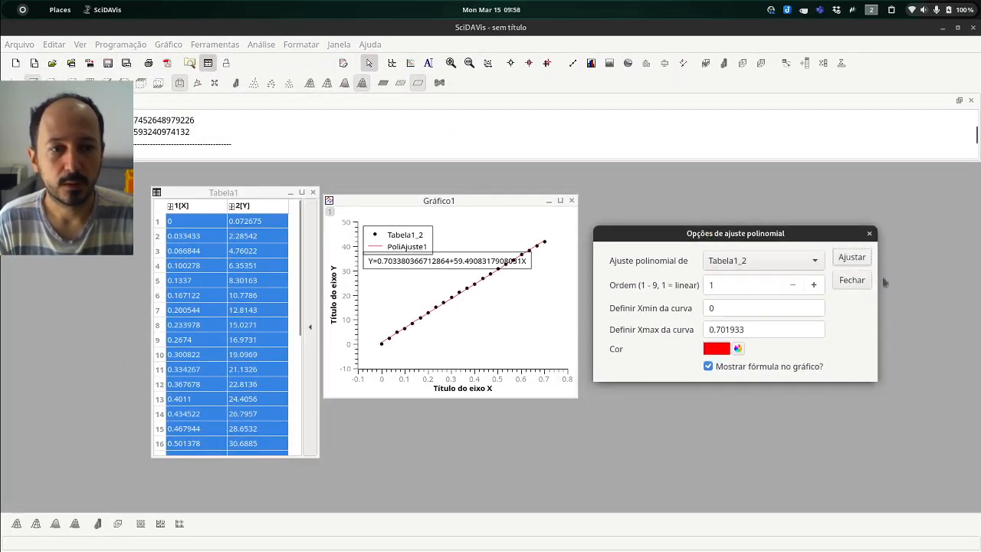
{"action": "left_click", "coordinate": [851, 281]}
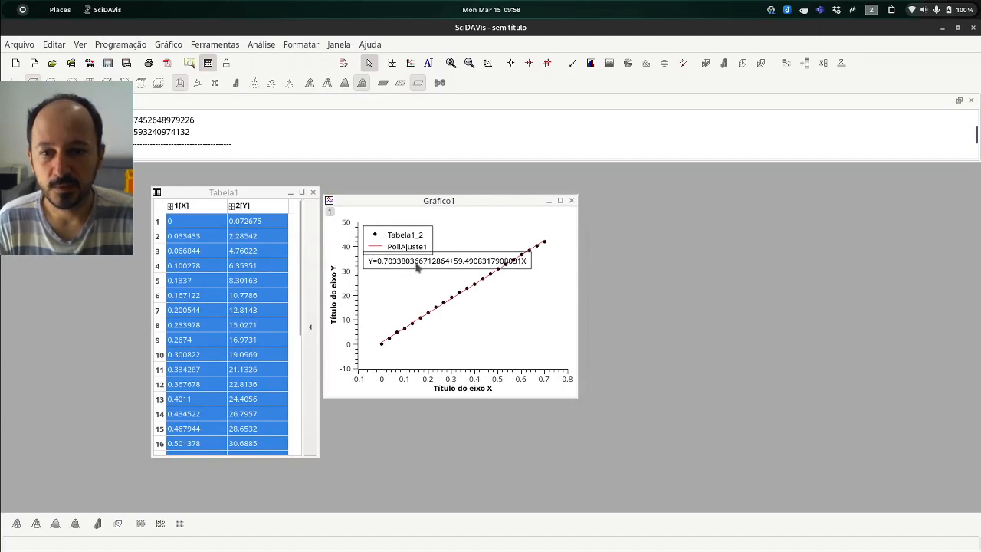
Move the fit equation label below the fitted line, just above the X axis, and enlarge the results log.
{"action": "left_click", "coordinate": [434, 264]}
{"action": "left_click_drag", "start_coordinate": [431, 263], "coordinate": [460, 354]}
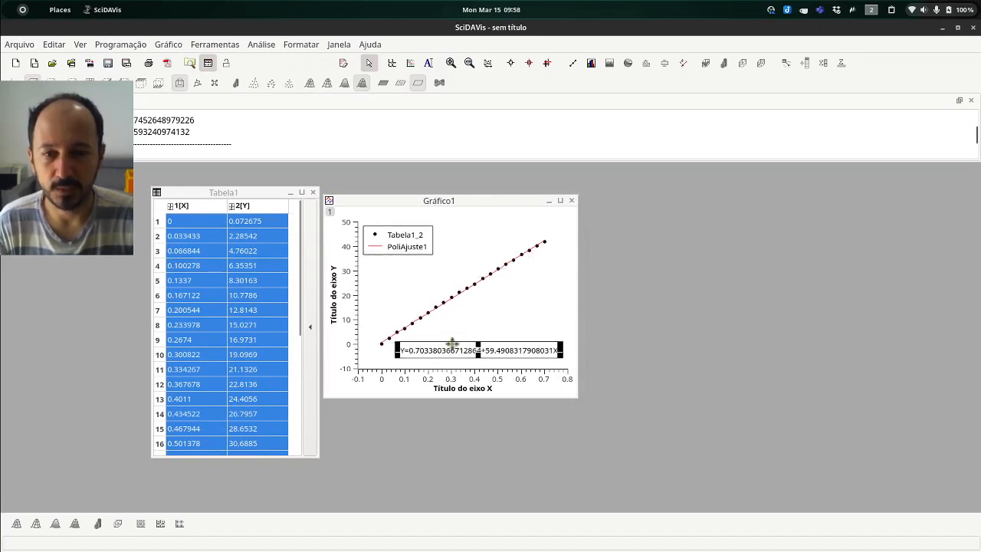
{"action": "left_click", "coordinate": [500, 328]}
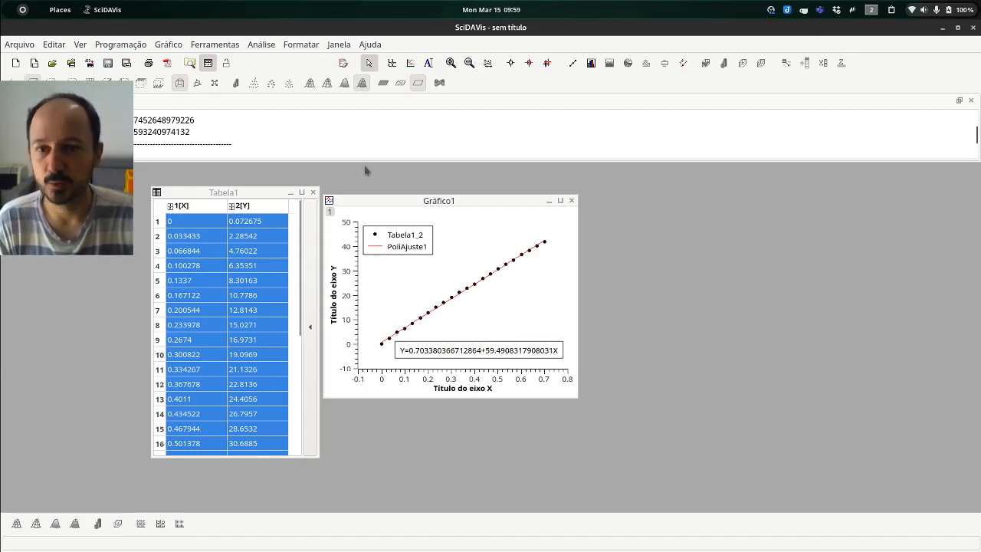
{"action": "left_click_drag", "start_coordinate": [370, 162], "coordinate": [382, 222]}
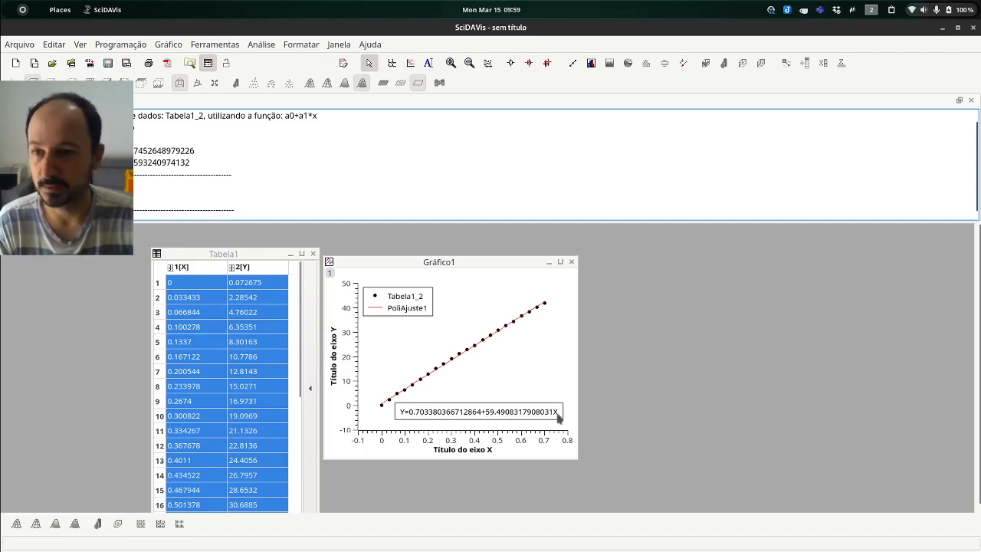
Edit the fit equation label to use x instead of Y and t instead of X, with spaces around the equals sign.
{"action": "left_click", "coordinate": [503, 414]}
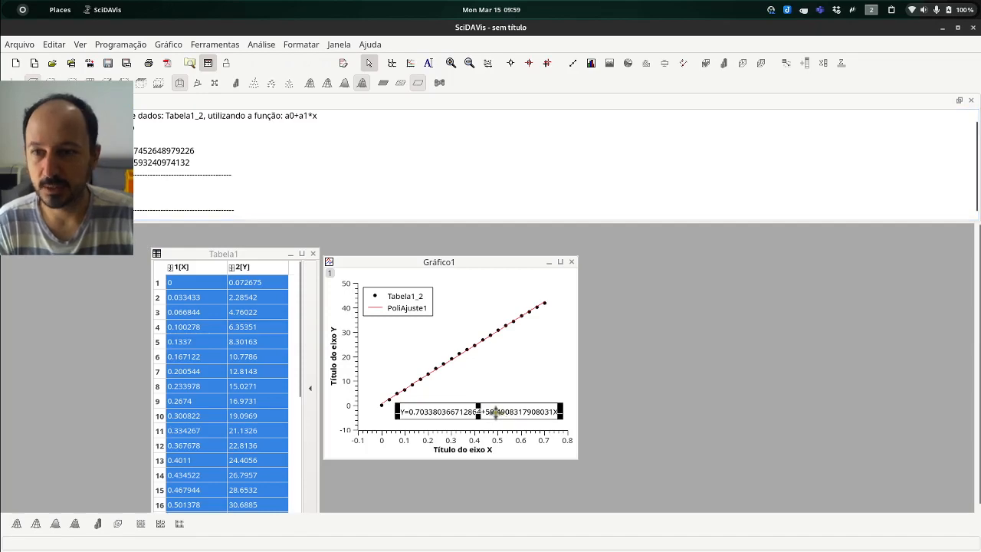
{"action": "double_click", "coordinate": [497, 413]}
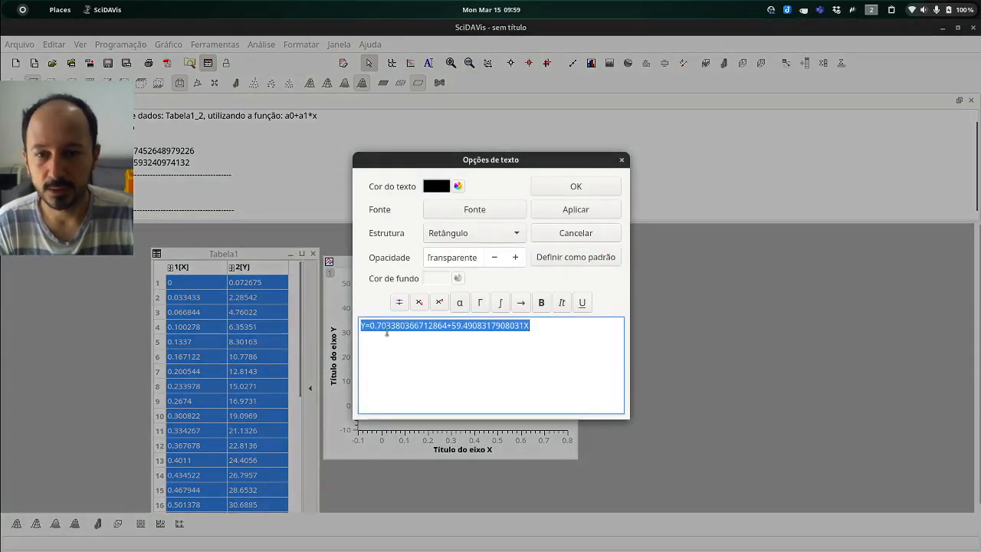
{"action": "left_click", "coordinate": [383, 328]}
{"action": "left_click", "coordinate": [371, 328]}
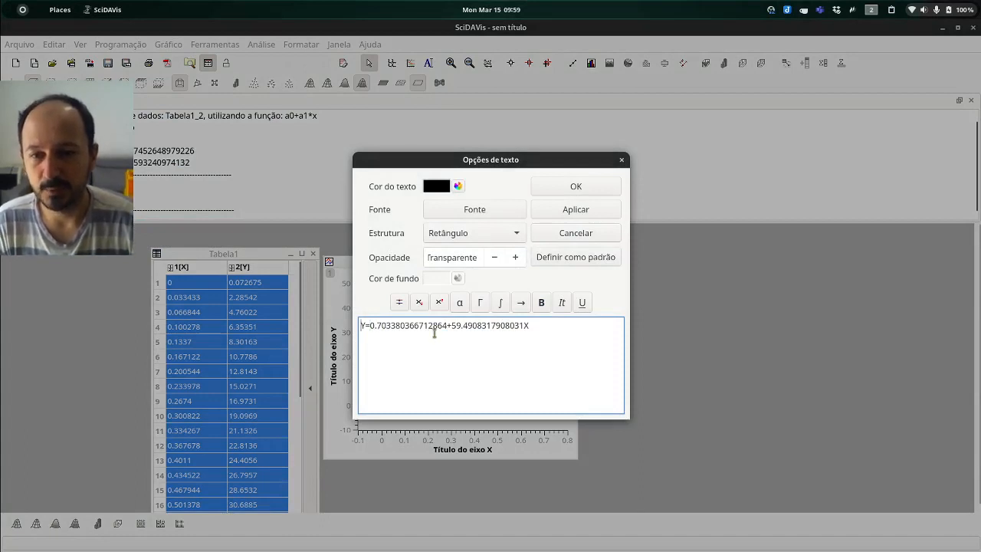
{"action": "key", "text": "BackSpace"}
{"action": "type", "text": "x"}
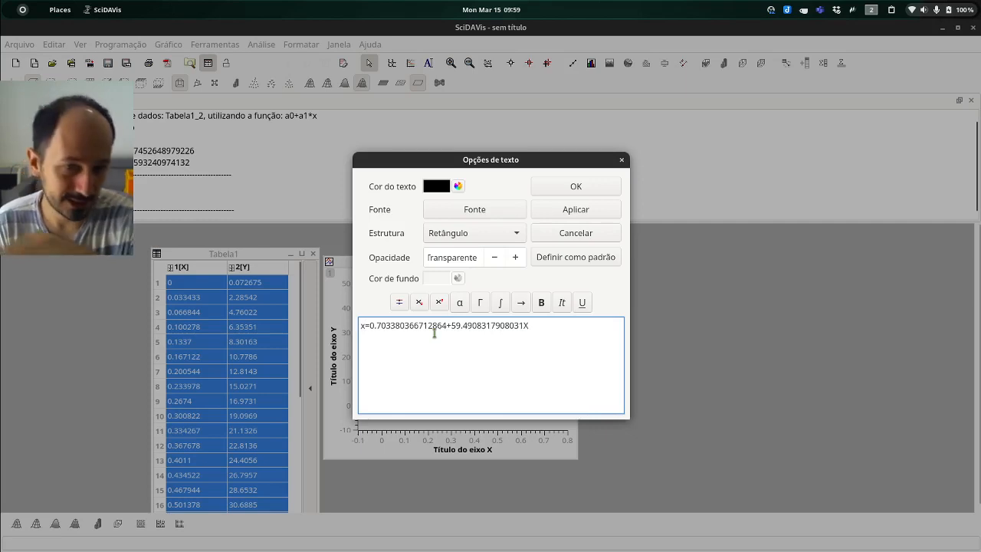
{"action": "key", "text": "BackSpace"}
{"action": "type", "text": "t"}
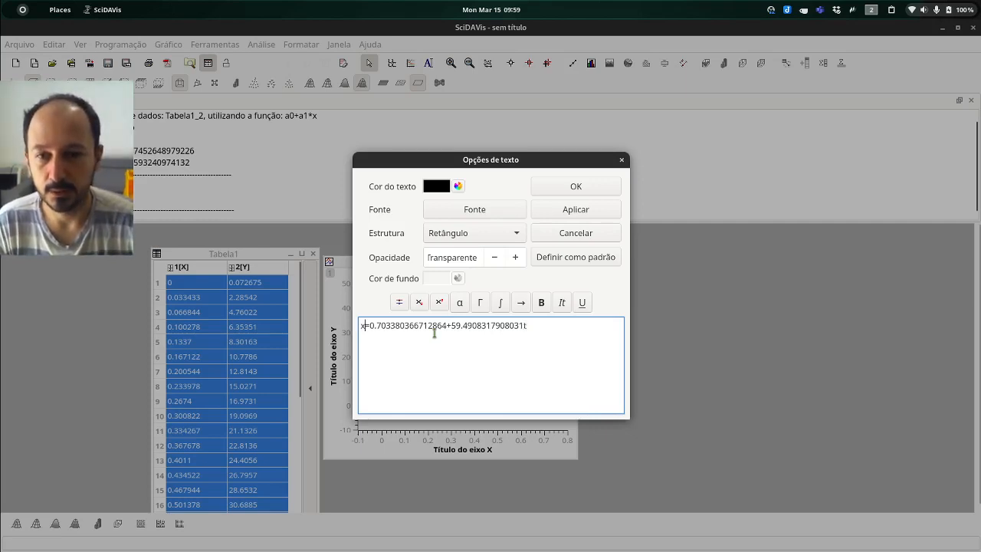
{"action": "key", "text": "Right"}
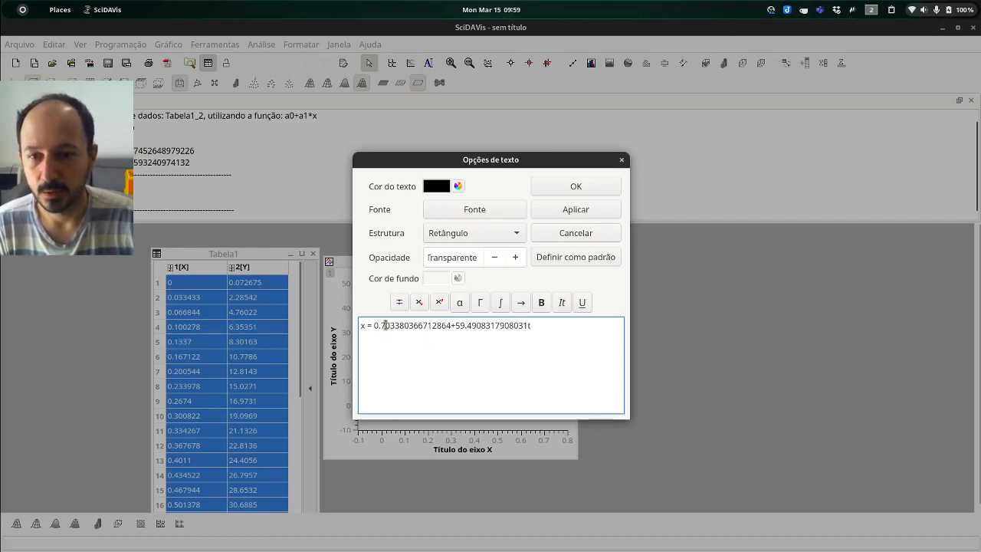
Round the intercept in the fit equation label and give its uncertainty as (0.7 ± 0.2), with spaces around the plus sign.
{"action": "left_click", "coordinate": [451, 327], "text": "shift"}
{"action": "key", "text": "BackSpace"}
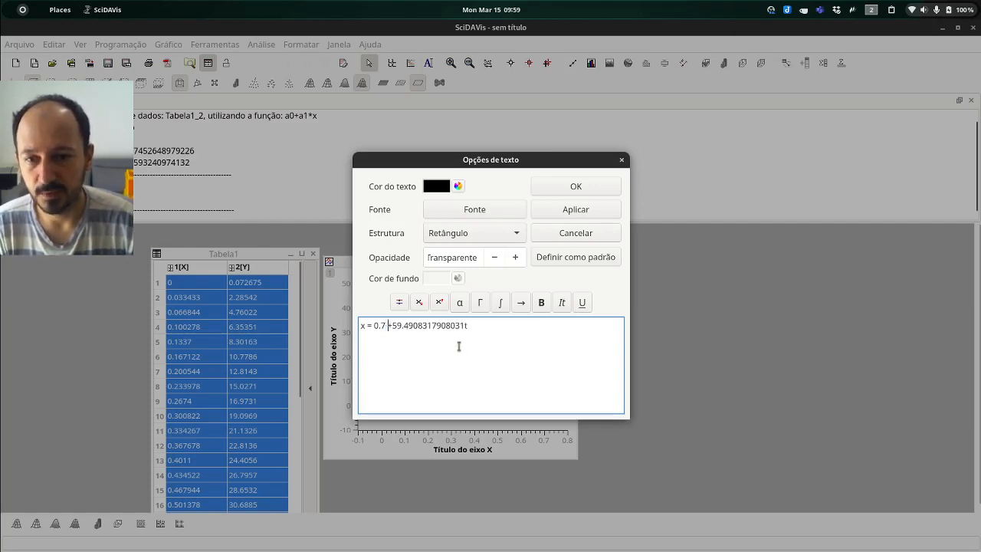
{"action": "left_click", "coordinate": [500, 302]}
{"action": "left_click", "coordinate": [451, 211]}
{"action": "left_click", "coordinate": [491, 387]}
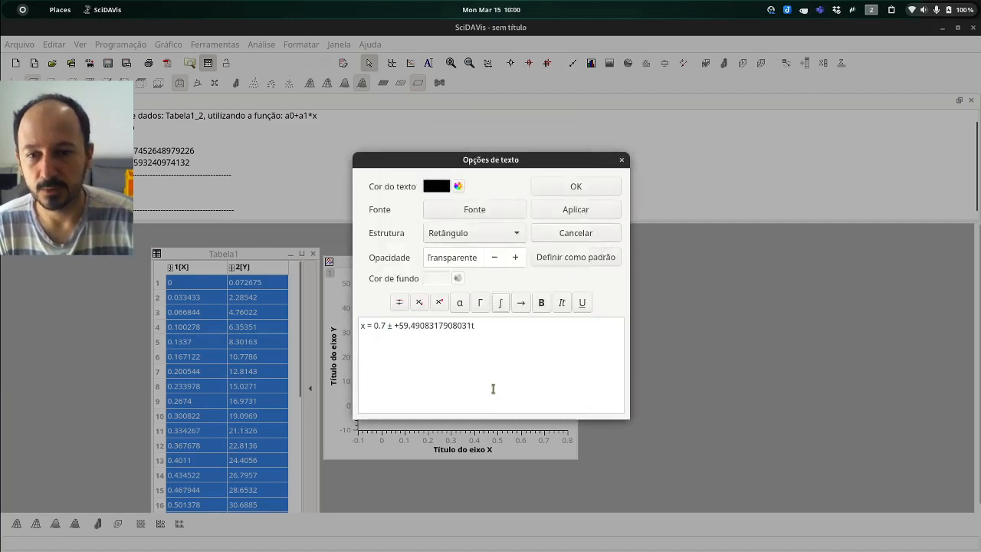
{"action": "left_click", "coordinate": [391, 325]}
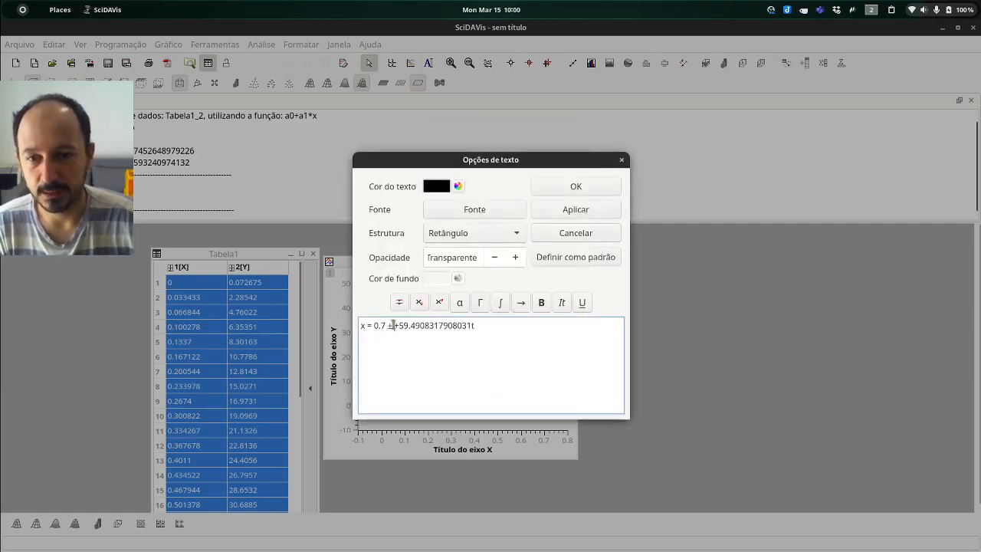
{"action": "type", "text": "0.2) "}
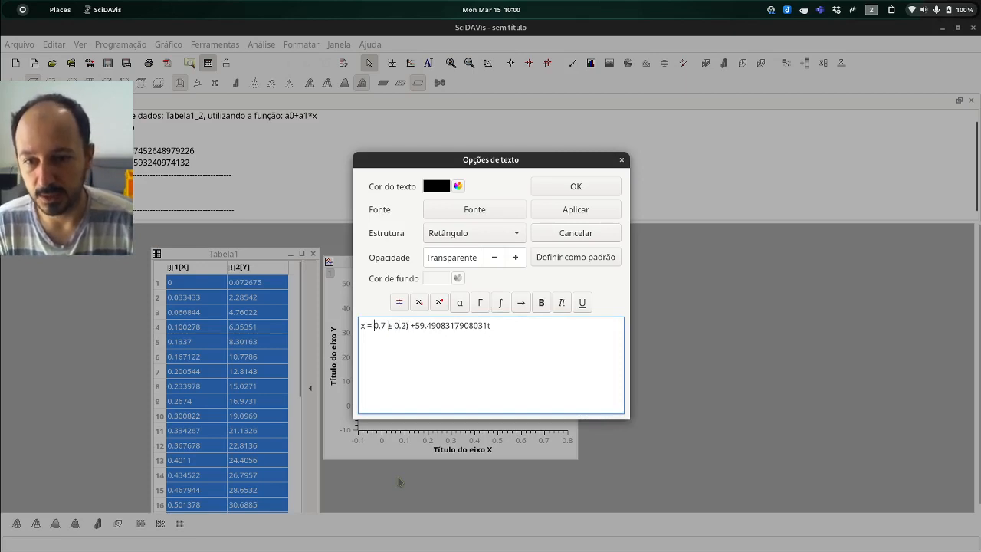
{"action": "type", "text": "("}
{"action": "key", "text": "shift+Right"}
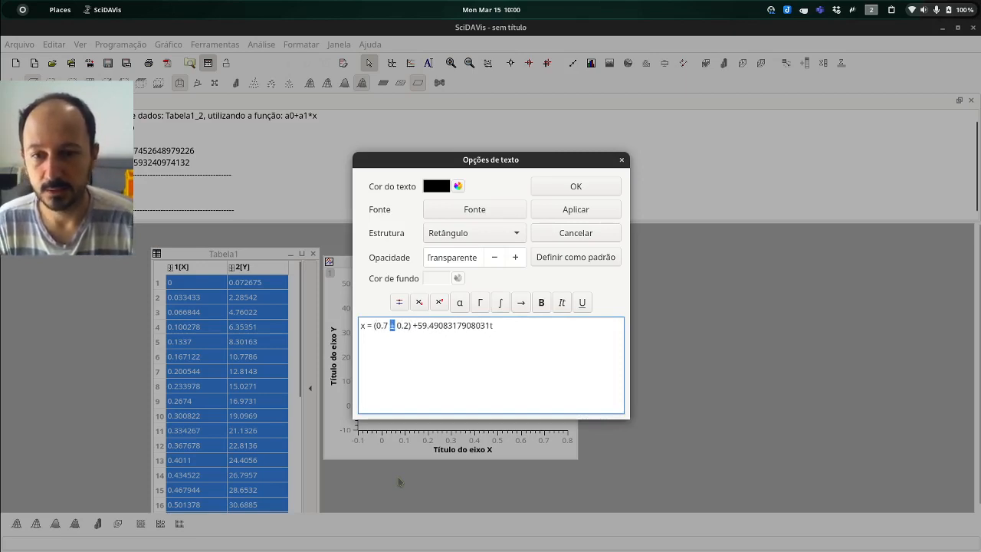
{"action": "key", "text": "Right"}
{"action": "key", "text": "Right"}
{"action": "key", "text": "Right"}
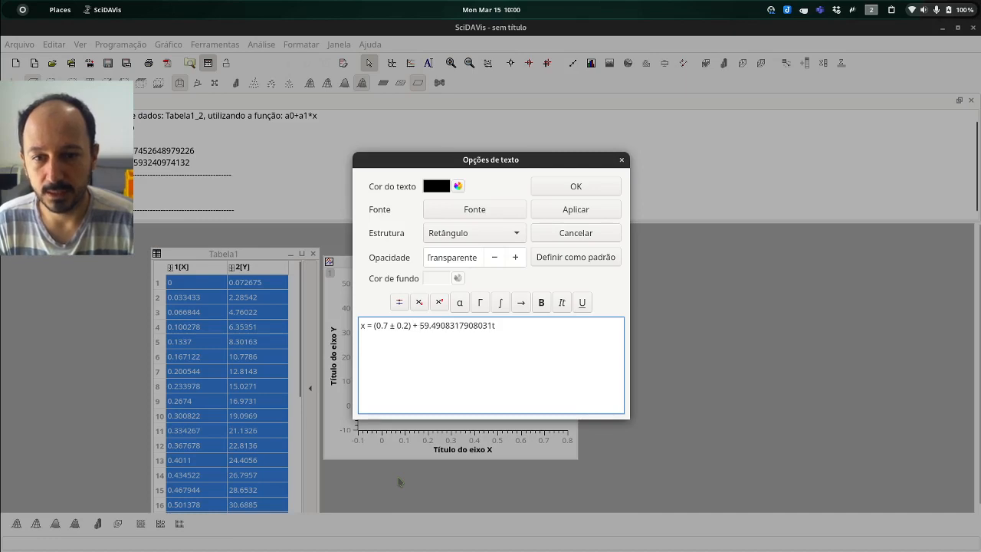
Round the slope in the equation label and give its uncertainty as (59.5 ± 0.4), separated from t by a space.
{"action": "type", "text": "("}
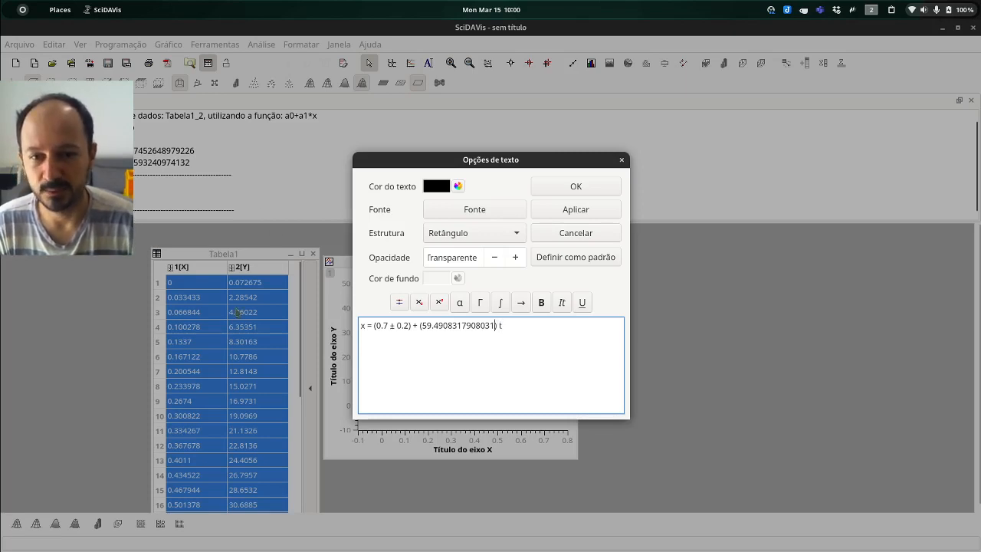
{"action": "type", "text": "± 0"}
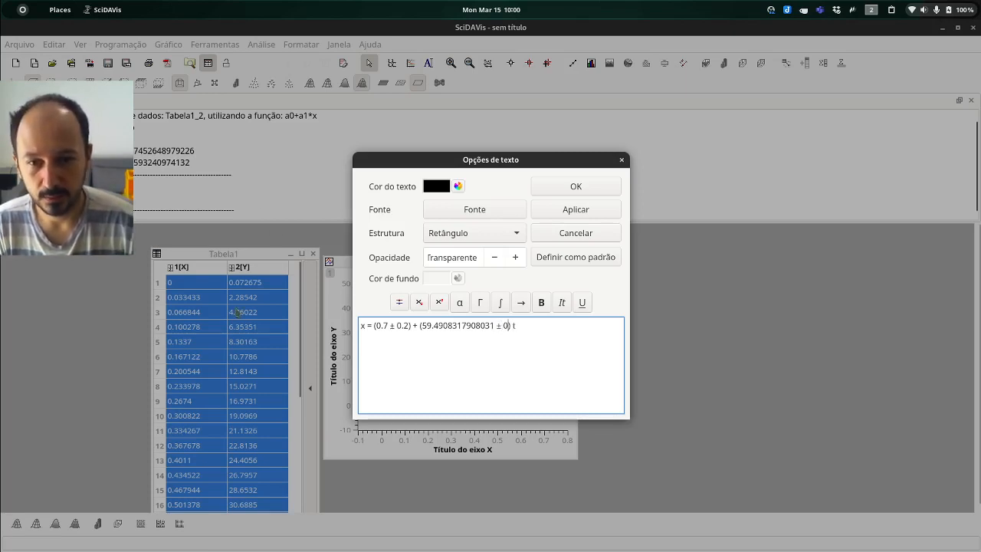
{"action": "type", "text": ".4"}
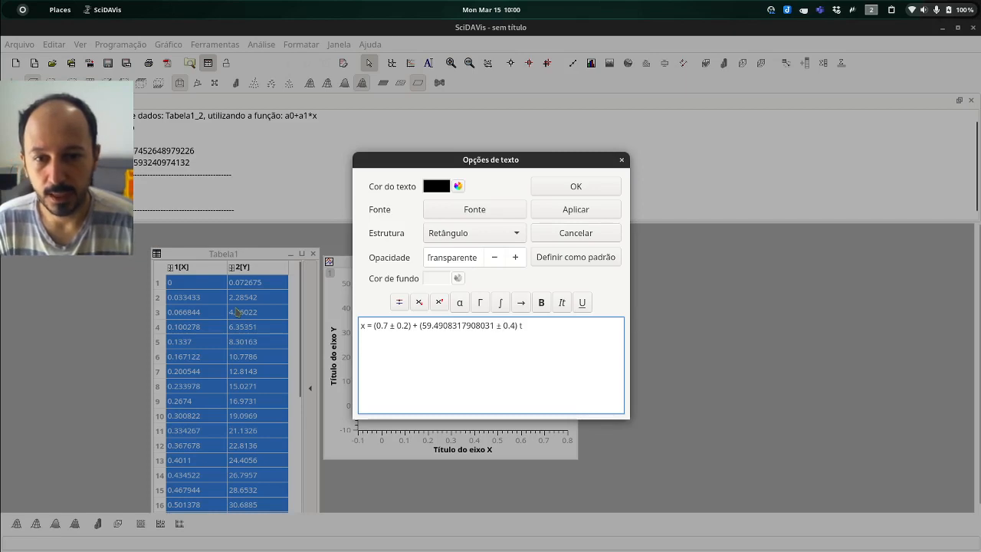
{"action": "key", "text": "shift+Left"}
{"action": "key", "text": "shift+Left"}
{"action": "key", "text": "shift+Left"}
{"action": "key", "text": "shift+Left"}
{"action": "key", "text": "shift+Left"}
{"action": "key", "text": "shift+Left"}
{"action": "key", "text": "shift+Left"}
{"action": "key", "text": "shift+Left"}
{"action": "key", "text": "shift+Left"}
{"action": "key", "text": "shift+Left"}
{"action": "key", "text": "shift+Left"}
{"action": "key", "text": "shift+Left"}
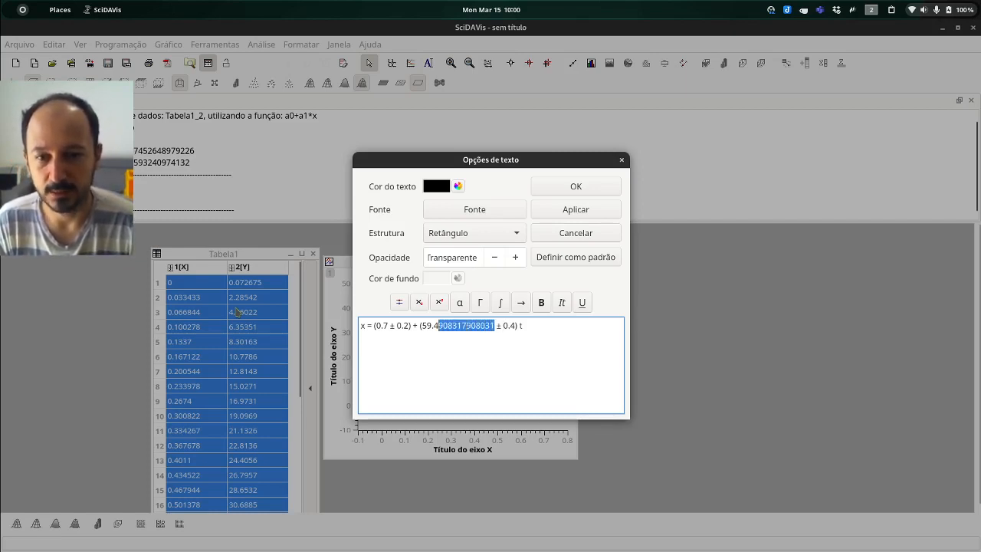
{"action": "type", "text": "9"}
{"action": "key", "text": "BackSpace"}
{"action": "key", "text": "BackSpace"}
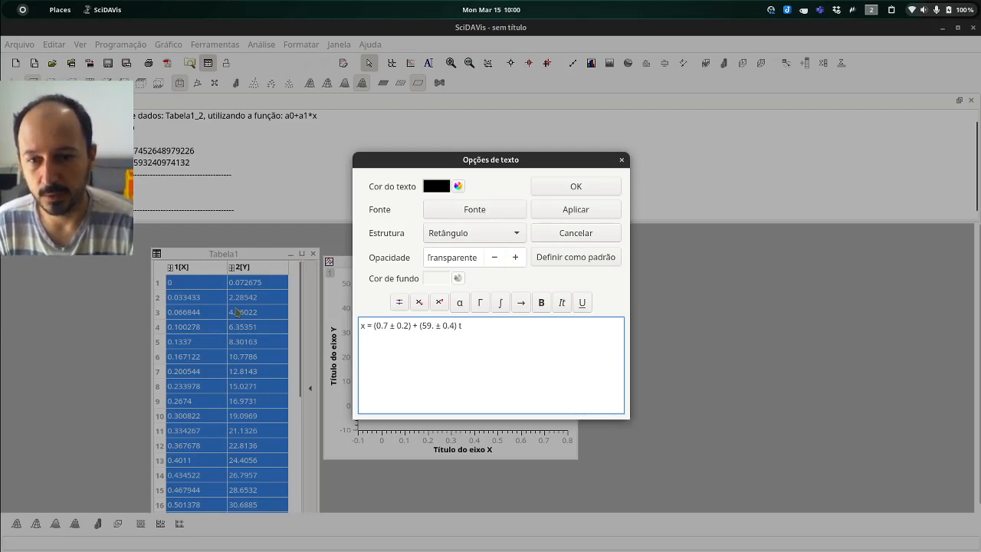
{"action": "type", "text": "5"}
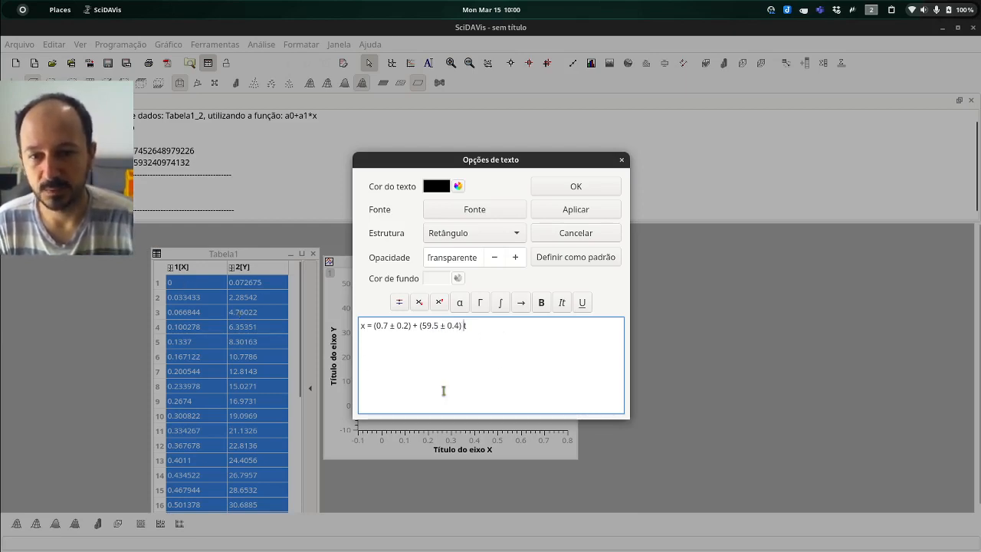
Add a second line R² = 0.9993 to the equation label and move the label to the graph's lower-right area.
{"action": "key", "text": "Return"}
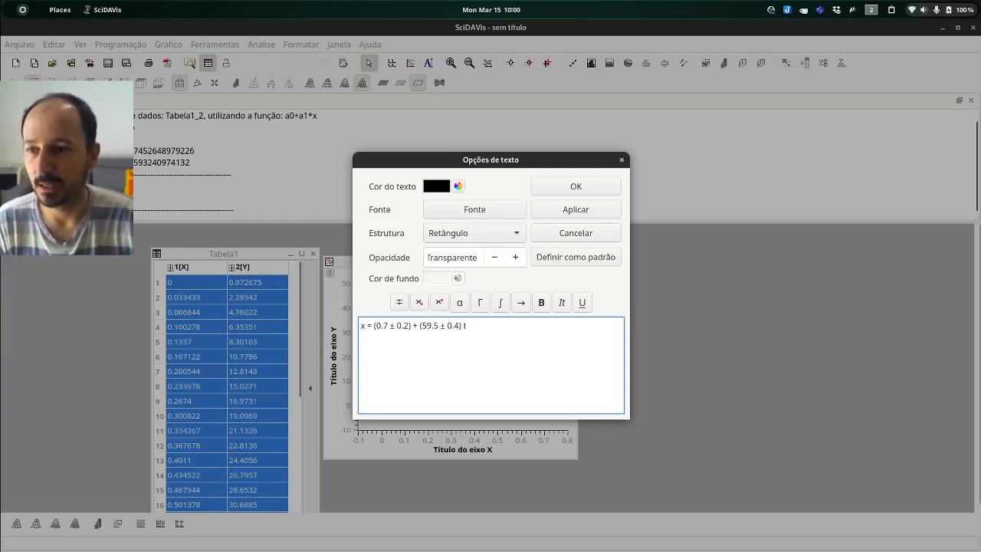
{"action": "type", "text": "R"}
{"action": "type", "text": "^"}
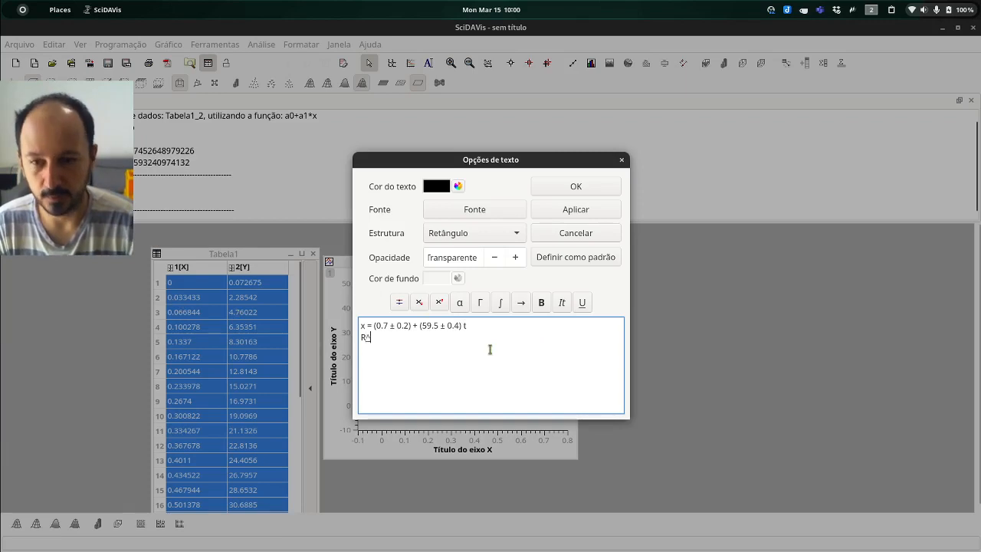
{"action": "type", "text": "²"}
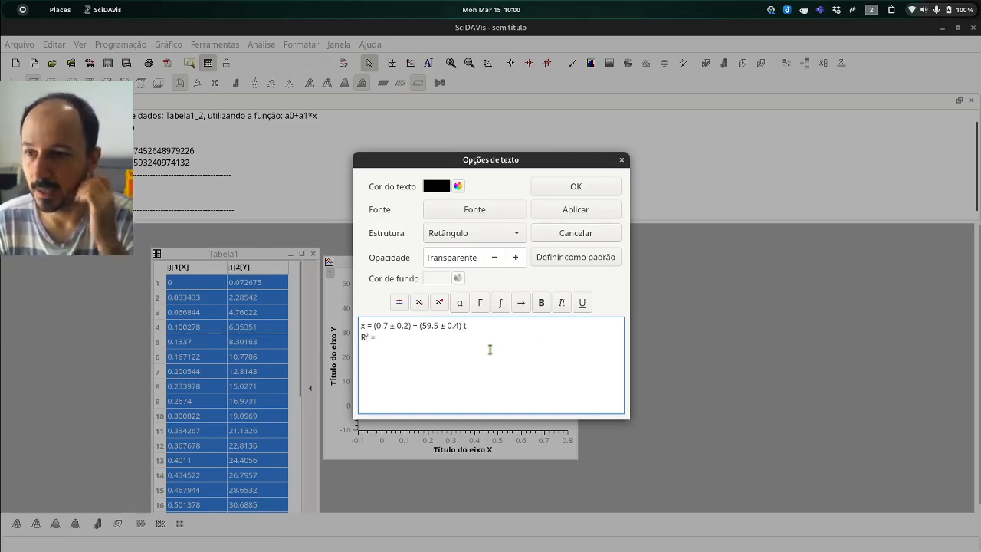
{"action": "type", "text": " = 0"}
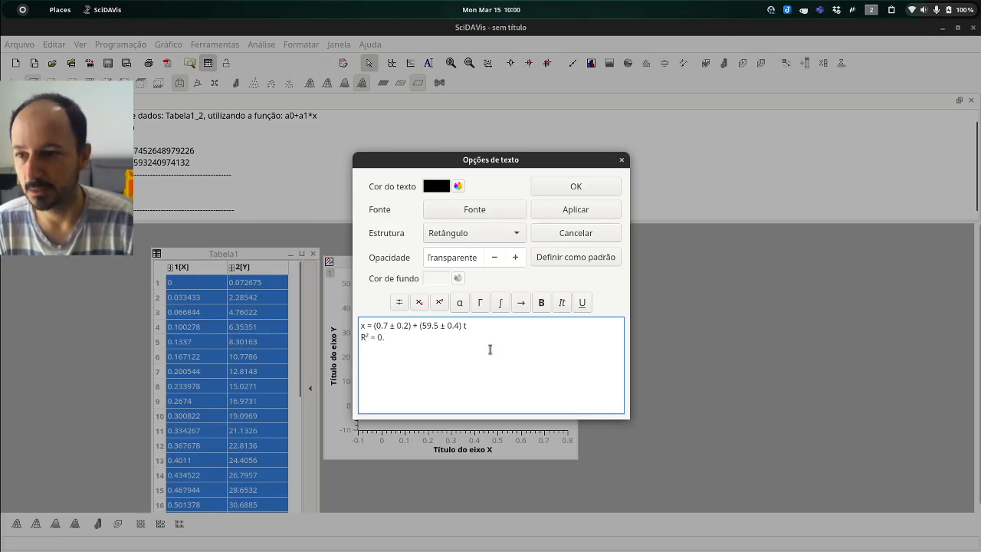
{"action": "type", "text": "."}
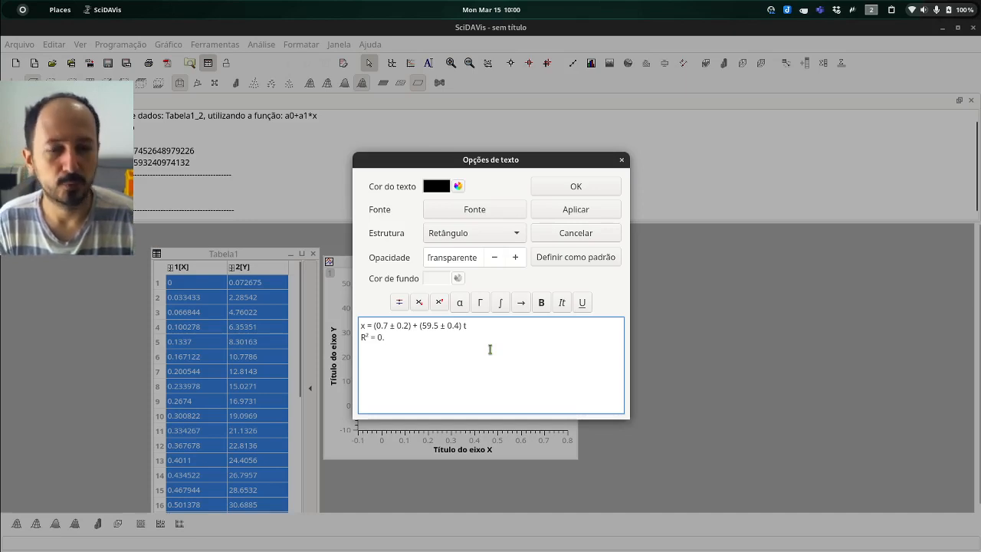
{"action": "type", "text": "99"}
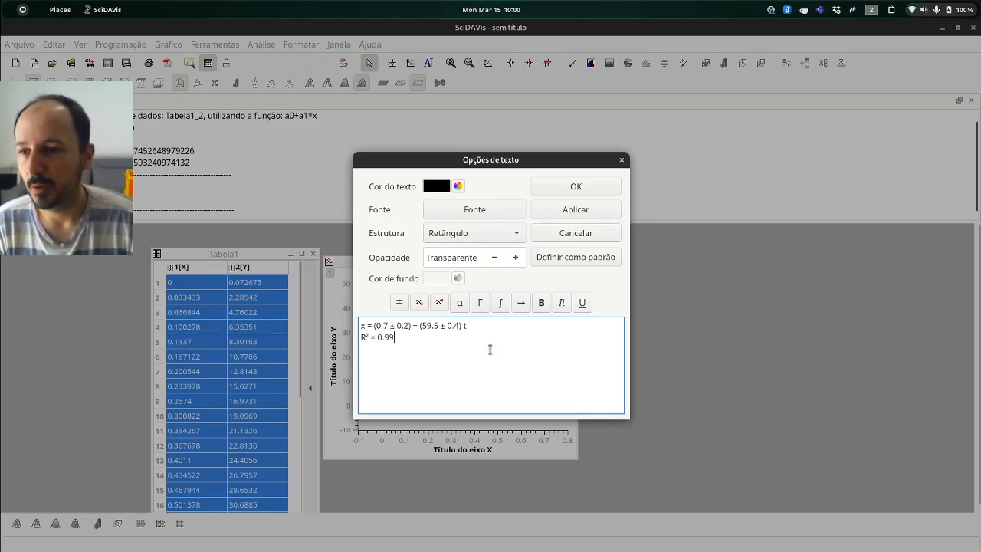
{"action": "type", "text": "93"}
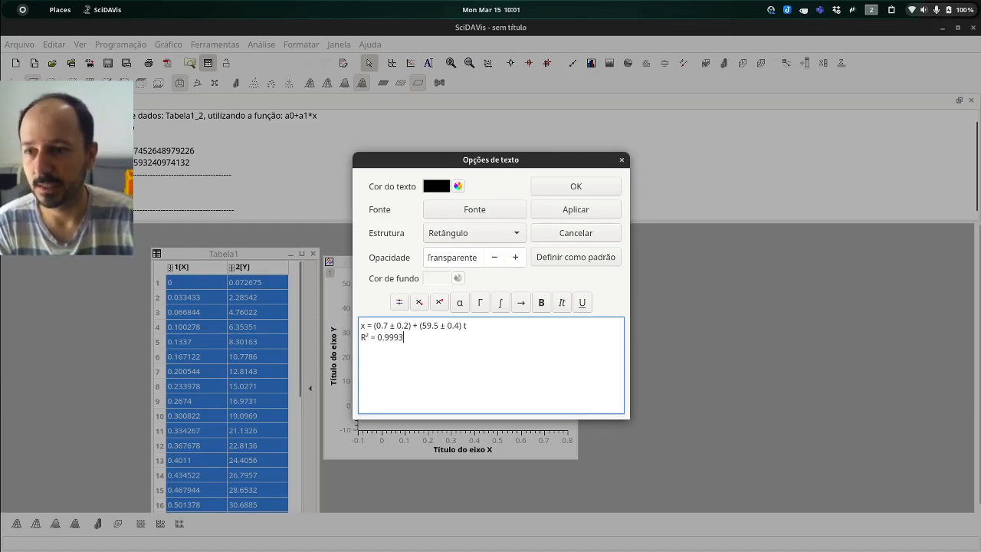
{"action": "left_click", "coordinate": [577, 187]}
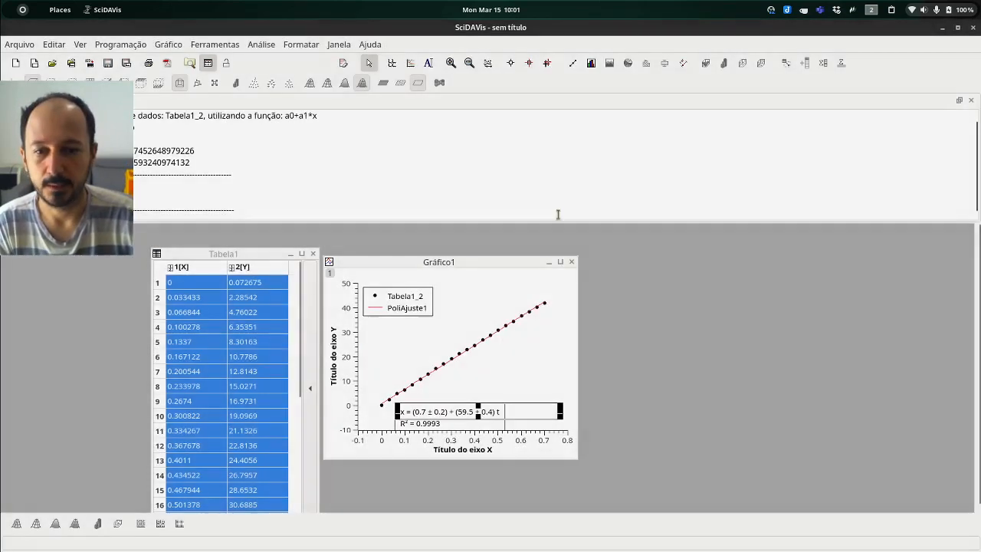
{"action": "left_click_drag", "start_coordinate": [473, 412], "coordinate": [538, 397]}
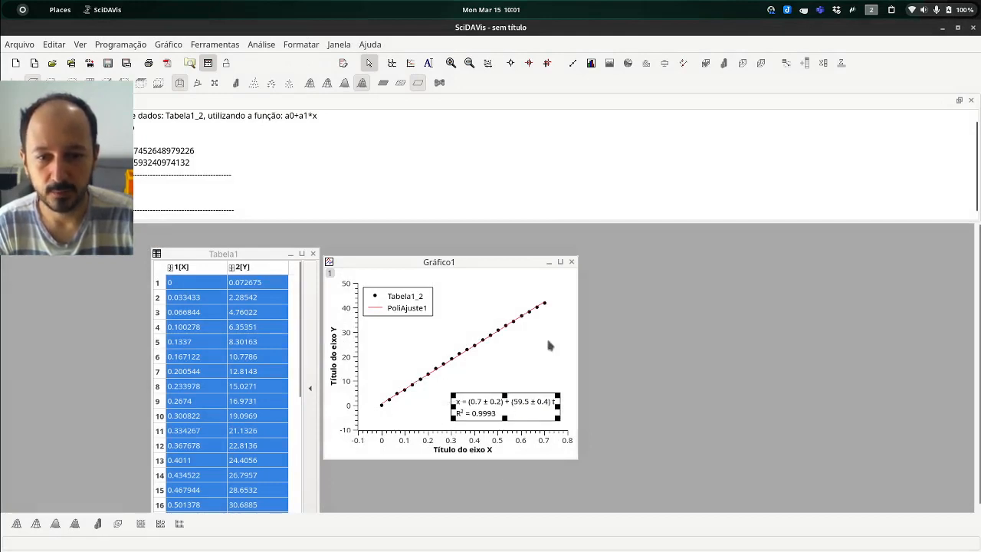
{"action": "left_click", "coordinate": [509, 359]}
Change the graph's X axis title to "t (s)".
{"action": "left_click", "coordinate": [483, 452]}
{"action": "double_click", "coordinate": [483, 452]}
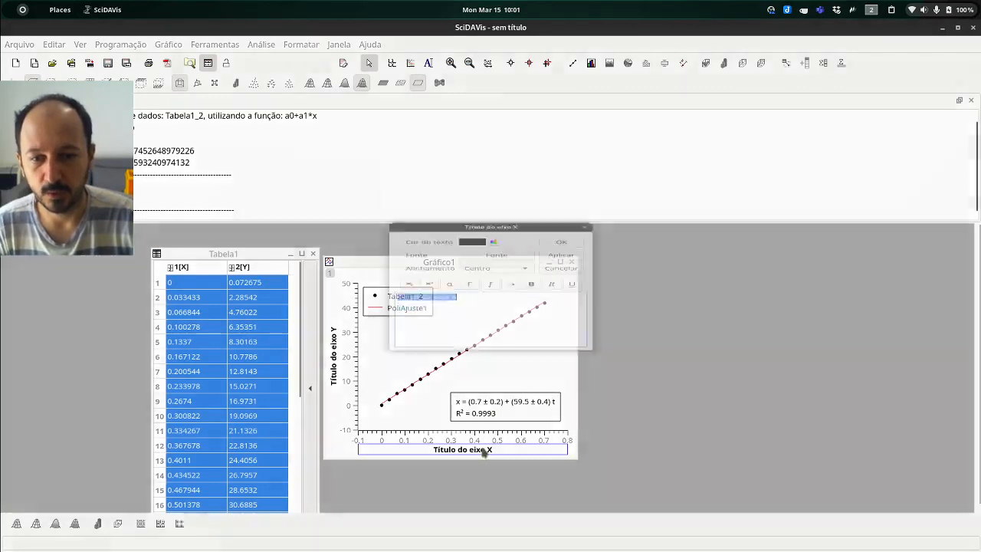
{"action": "type", "text": "x"}
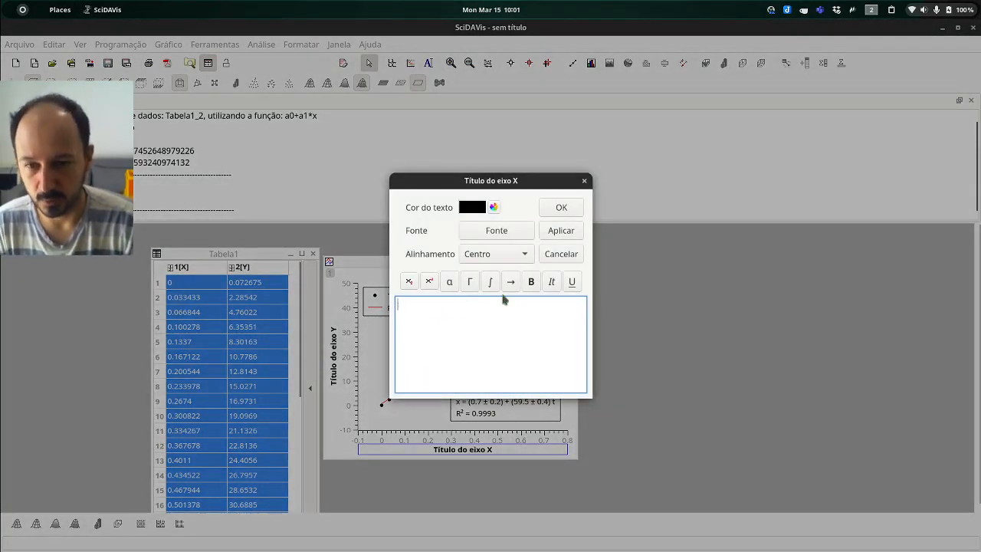
{"action": "type", "text": " (s"}
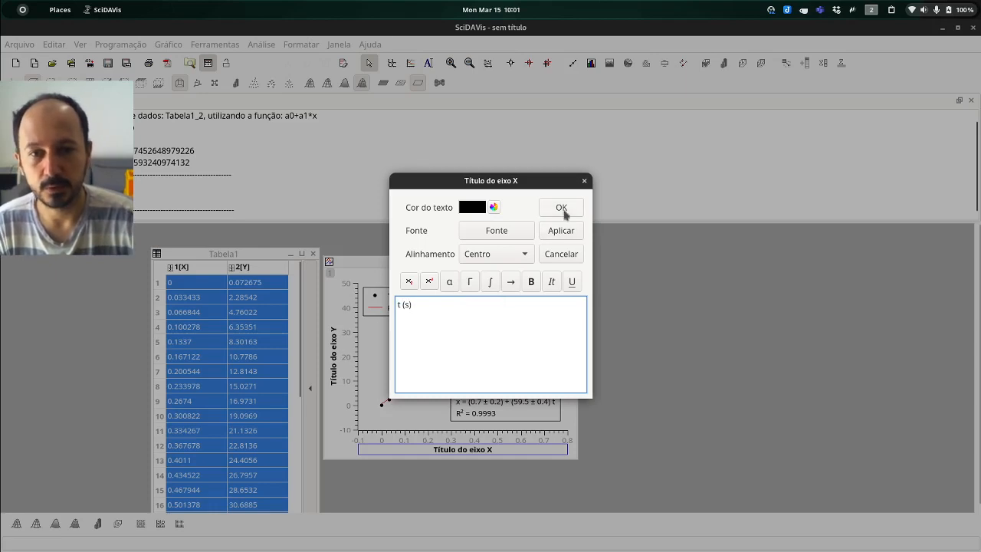
{"action": "left_click", "coordinate": [560, 208]}
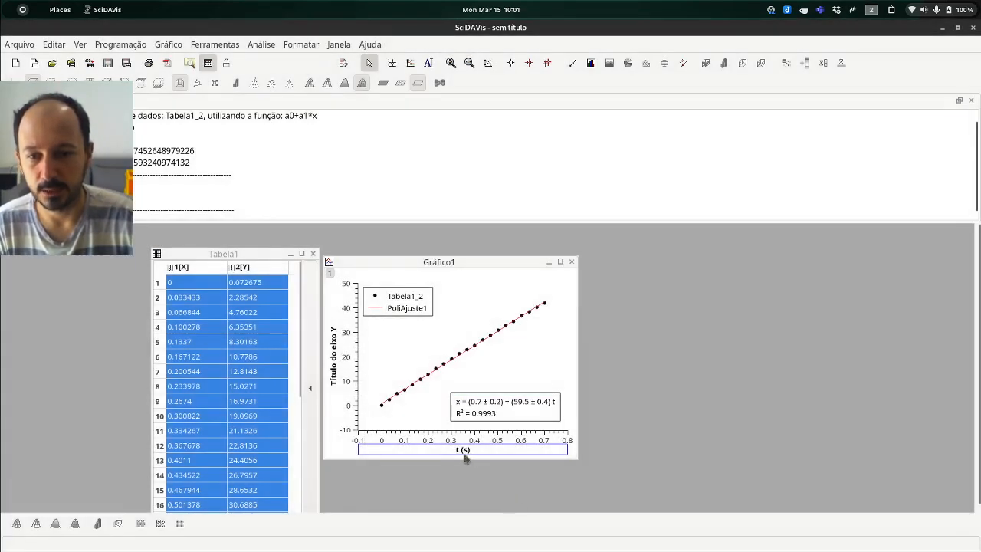
Change the graph's Y axis title to "x (cm)".
{"action": "double_click", "coordinate": [336, 366]}
{"action": "left_click", "coordinate": [477, 317]}
{"action": "key", "text": "ctrl+a"}
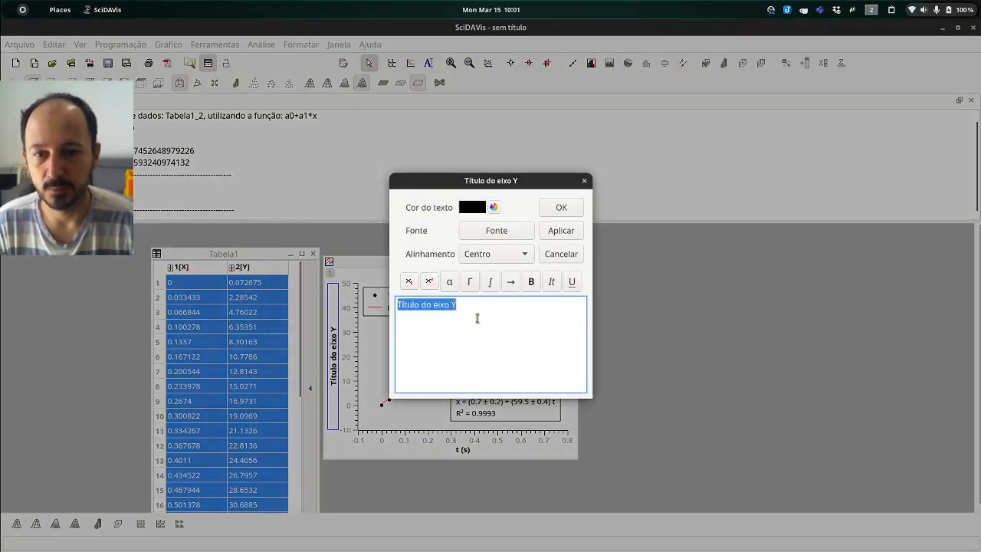
{"action": "type", "text": "x (cM)"}
{"action": "key", "text": "BackSpace"}
{"action": "key", "text": "BackSpace"}
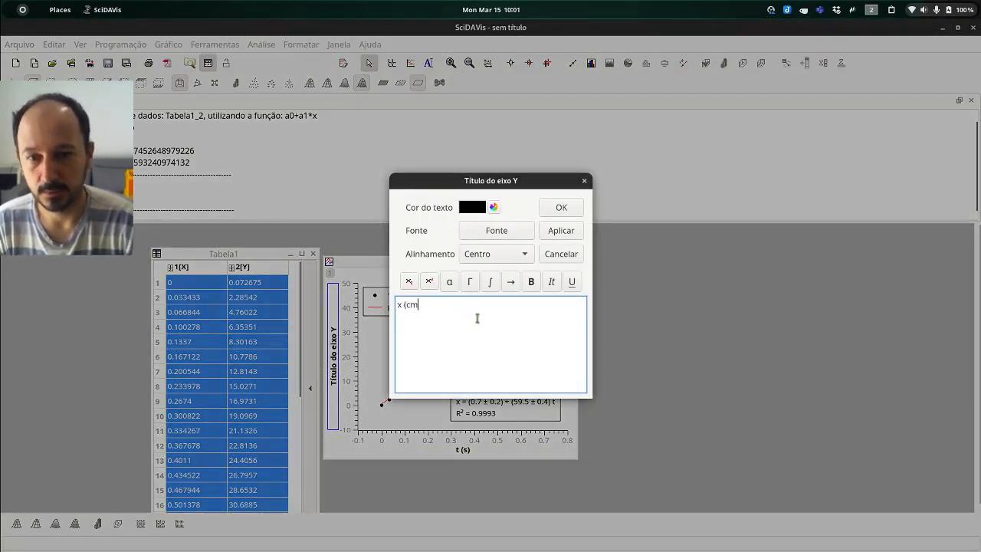
{"action": "type", "text": "m)"}
{"action": "left_click", "coordinate": [557, 208]}
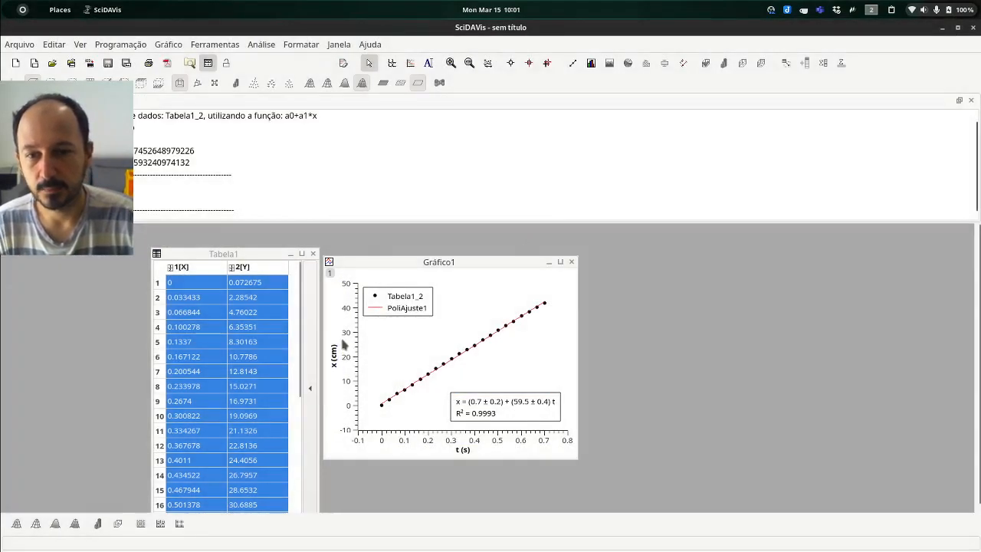
Rename the legend entries to "Medidas" for the data points and "Ajuste linear" for the fitted line.
{"action": "double_click", "coordinate": [395, 312]}
{"action": "left_click", "coordinate": [409, 335]}
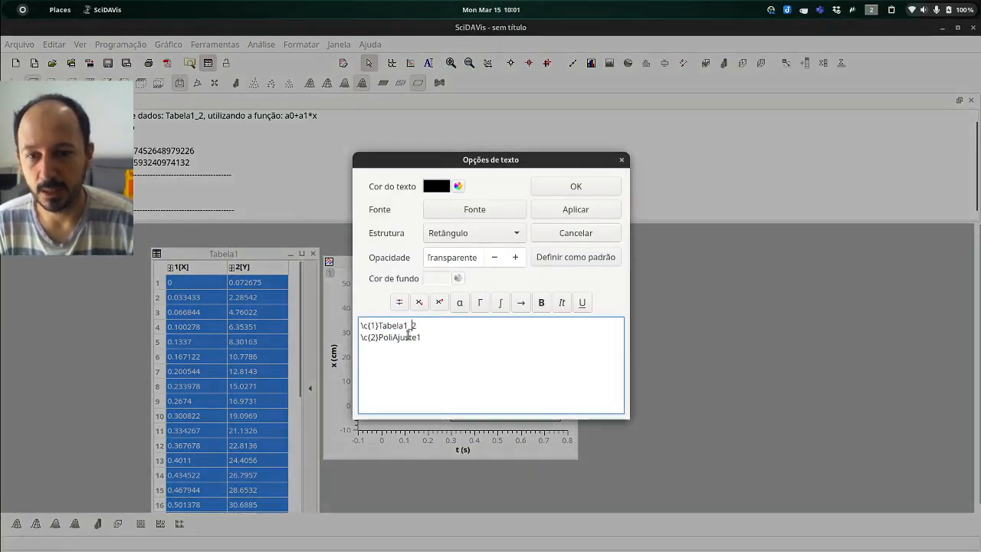
{"action": "double_click", "coordinate": [409, 333]}
{"action": "type", "text": "Me"}
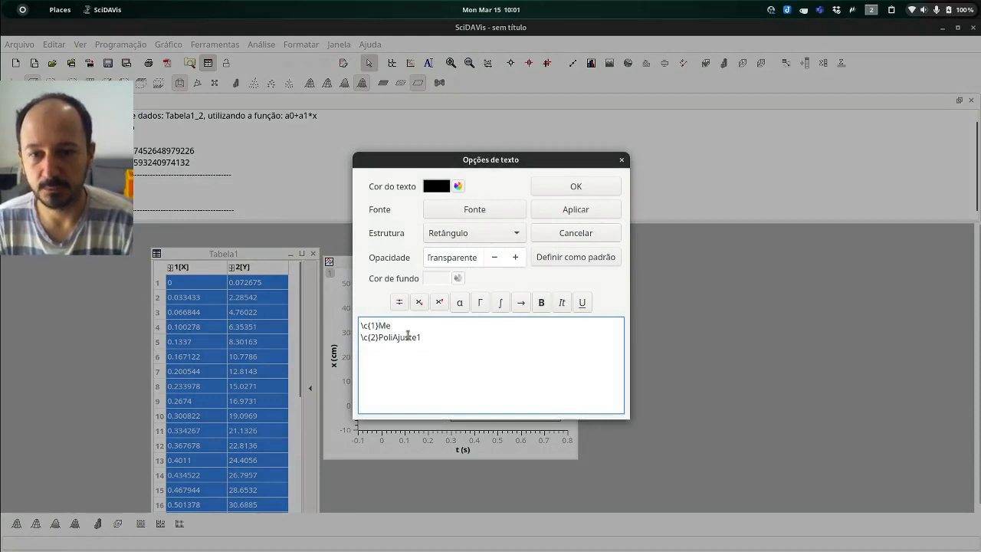
{"action": "type", "text": "didas"}
{"action": "double_click", "coordinate": [408, 336]}
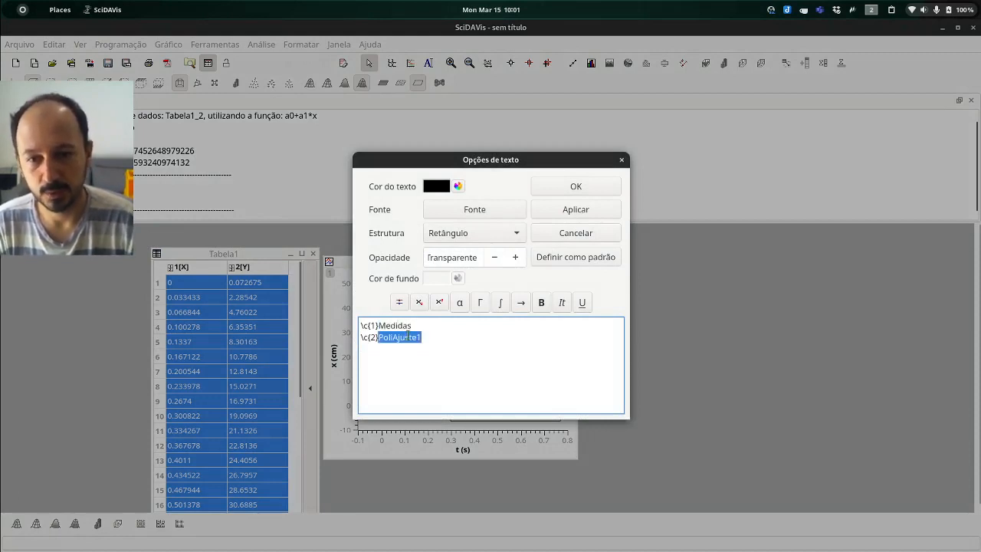
{"action": "type", "text": "Ajuste l"}
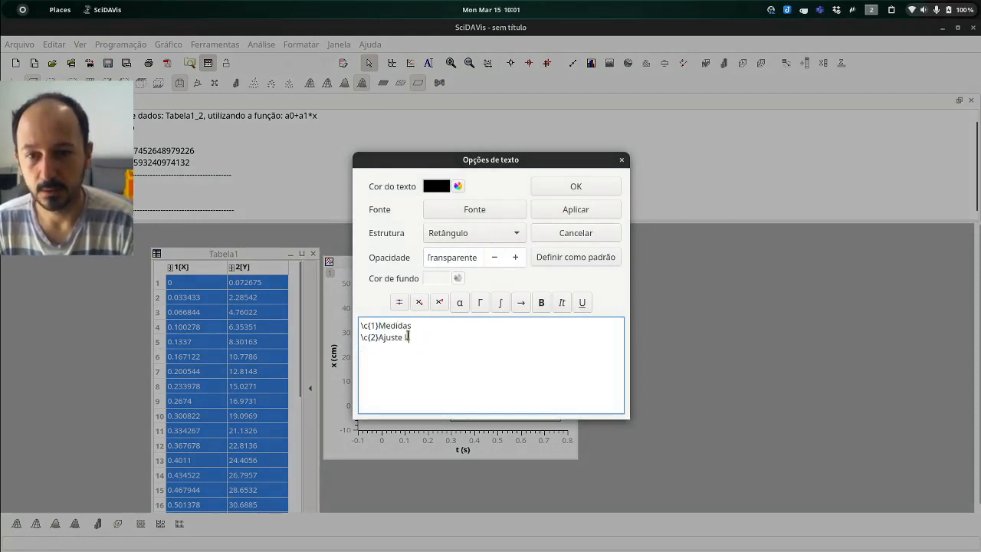
{"action": "type", "text": "inear"}
{"action": "left_click", "coordinate": [575, 187]}
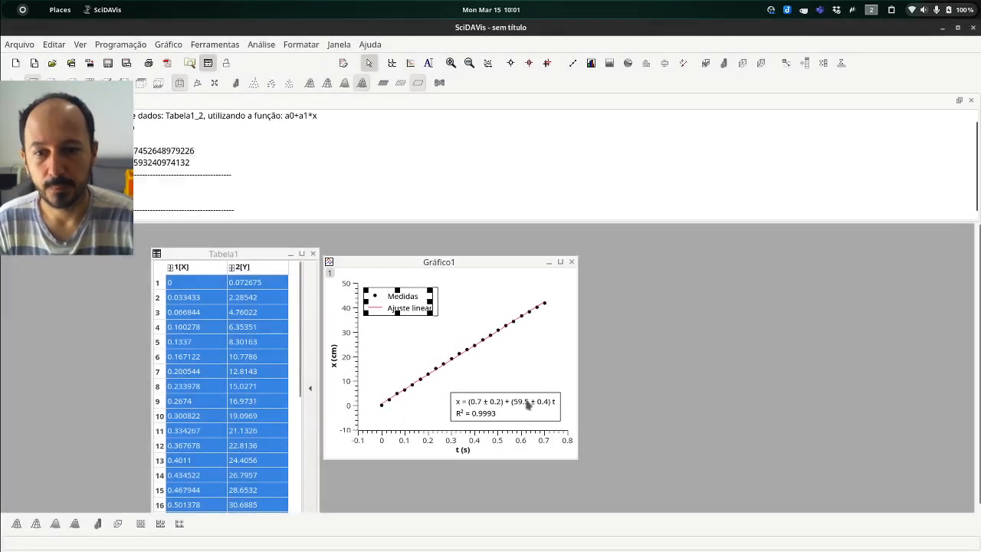
{"action": "left_click", "coordinate": [457, 308]}
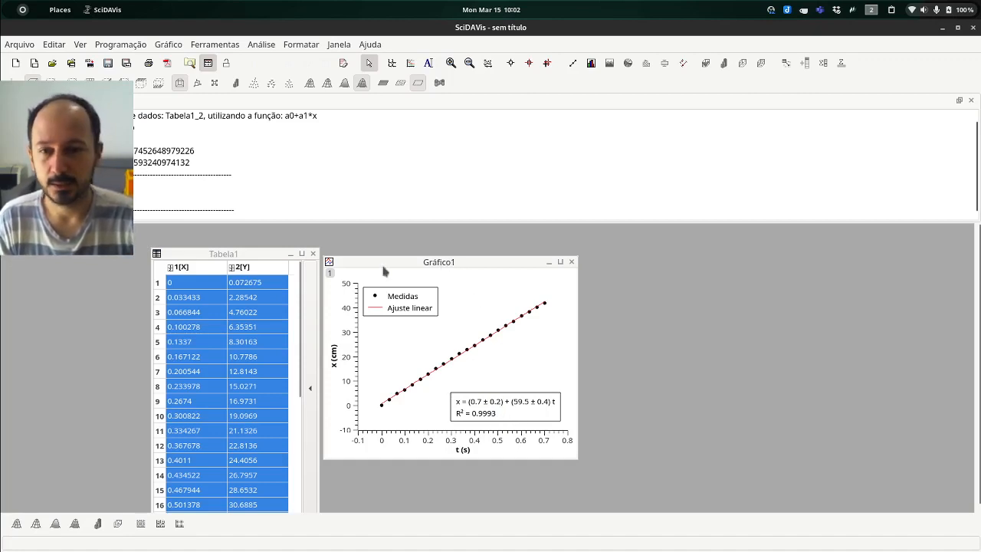
Reposition the Tabela1 and Gráfico1 windows slightly so the table and graph sit side by side.
{"action": "left_click_drag", "start_coordinate": [243, 250], "coordinate": [222, 259]}
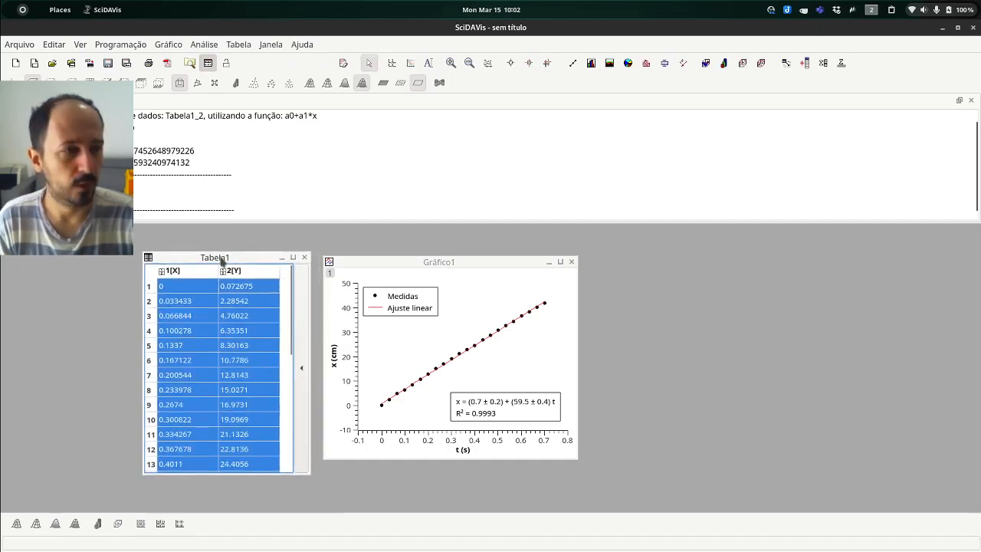
{"action": "left_click_drag", "start_coordinate": [371, 264], "coordinate": [364, 275]}
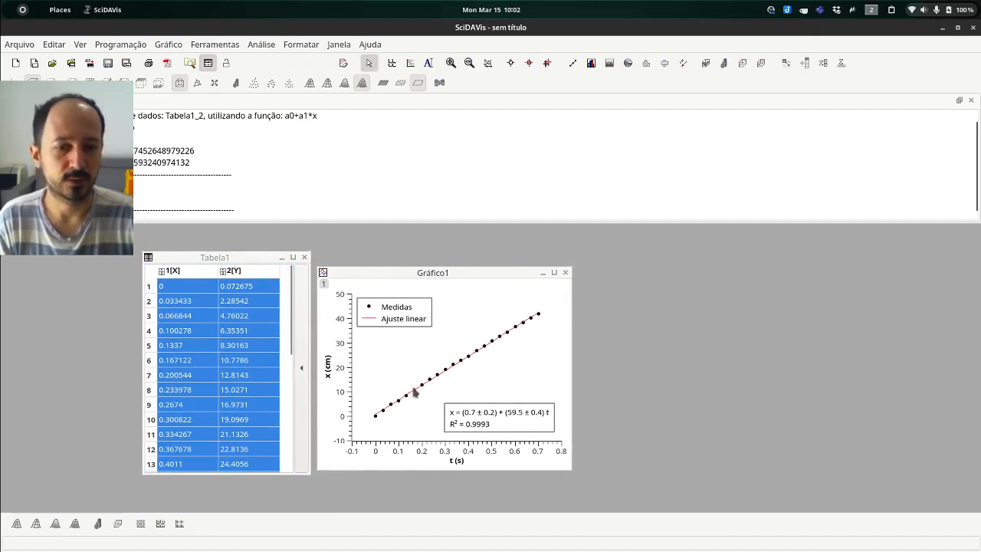